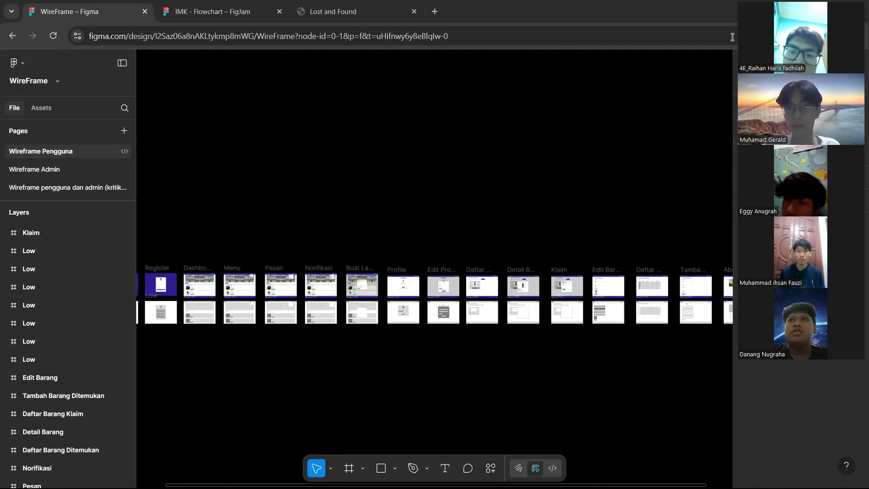
Play the WireFrame prototype and scale its Login screen to Fit width and height
drag(799, 23, 798, 139)
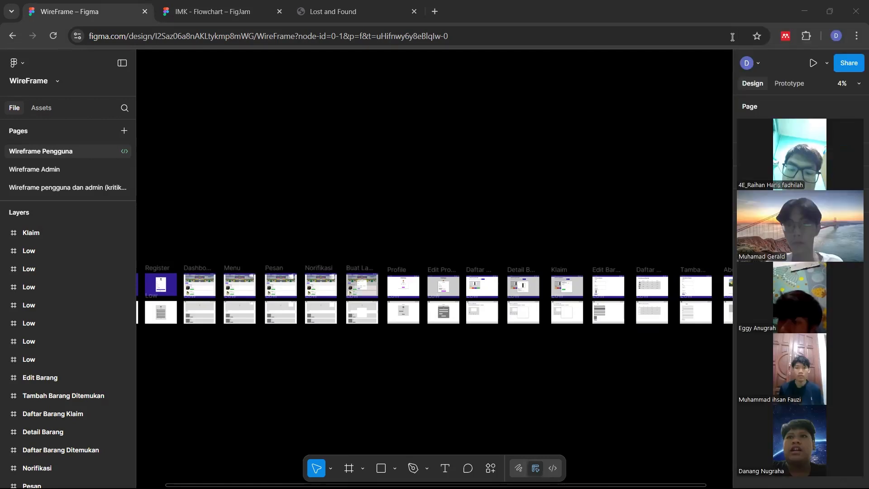
click(813, 63)
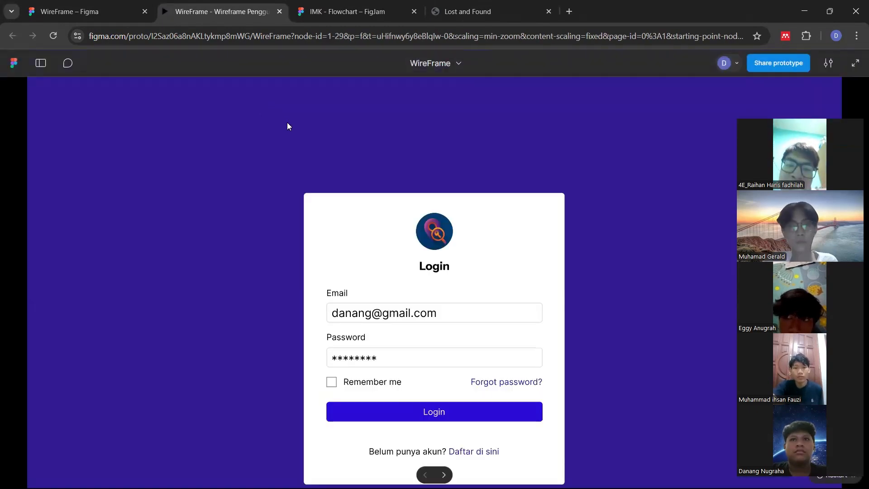
click(827, 64)
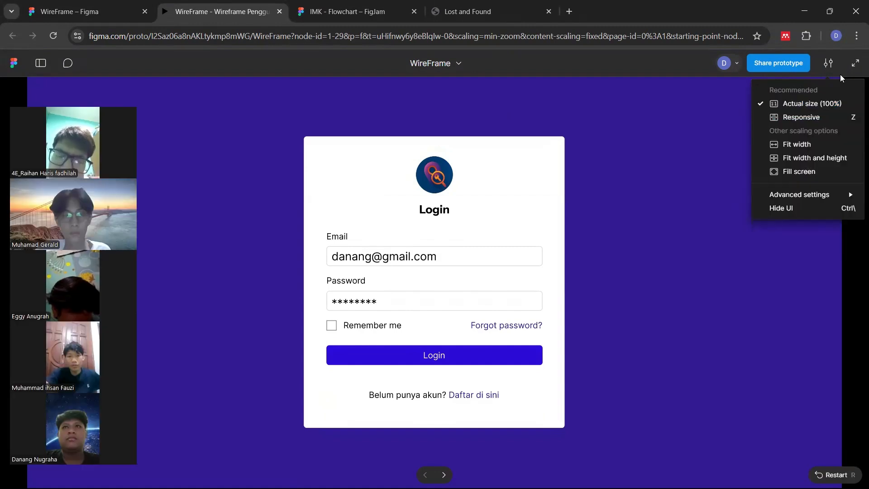
click(810, 157)
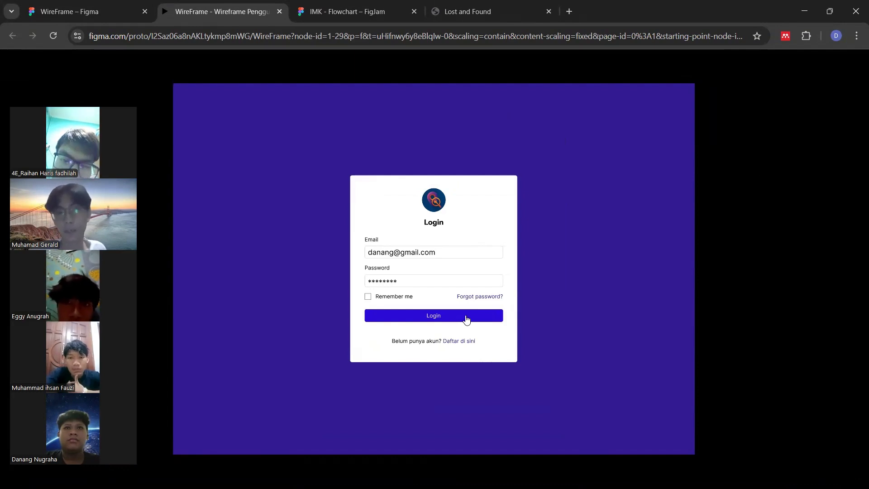
Go from Login to Register and back, then log in to reach the home page
click(460, 345)
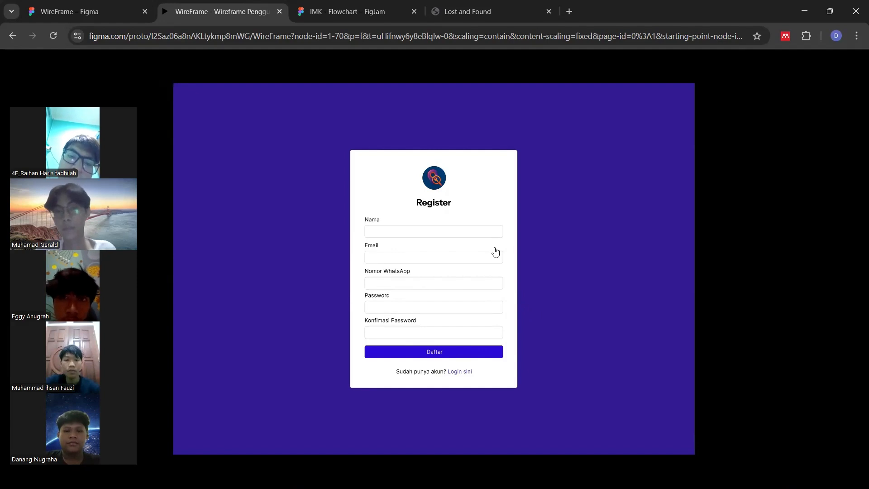
click(466, 374)
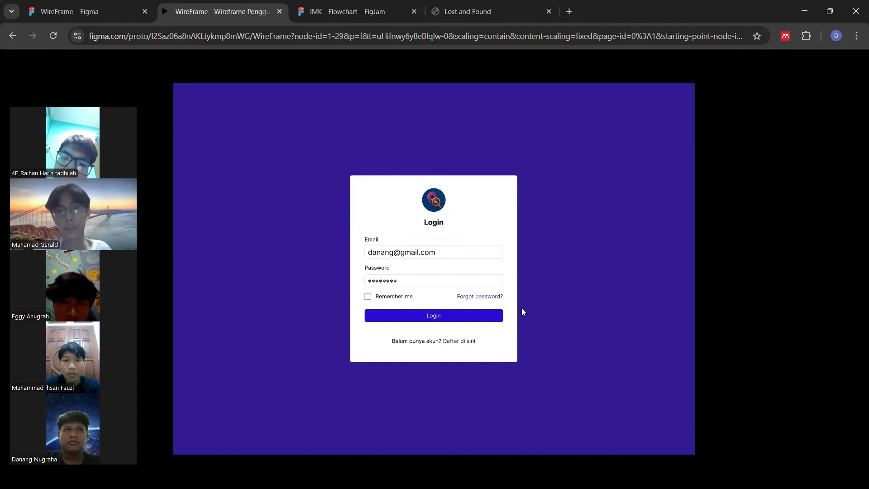
click(471, 319)
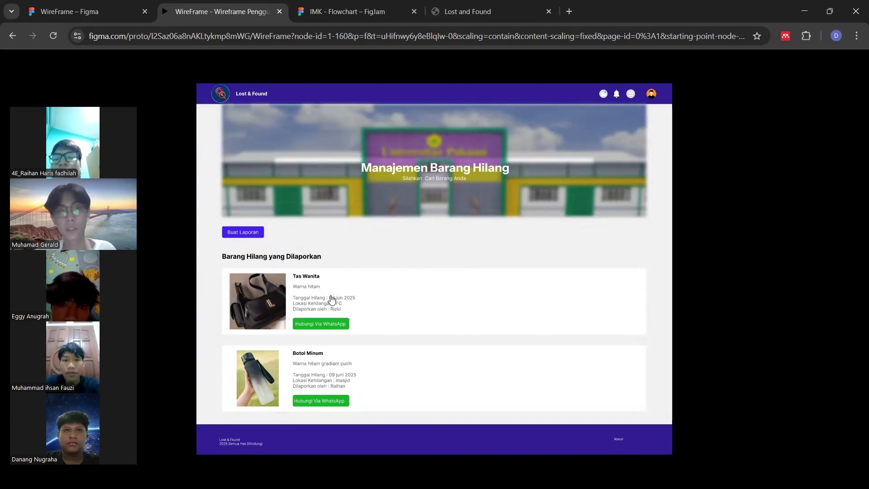
click(256, 237)
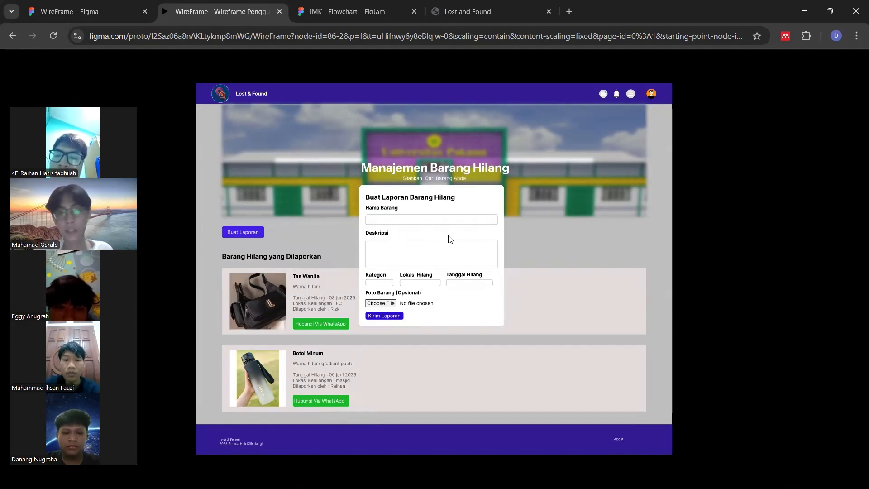
click(397, 321)
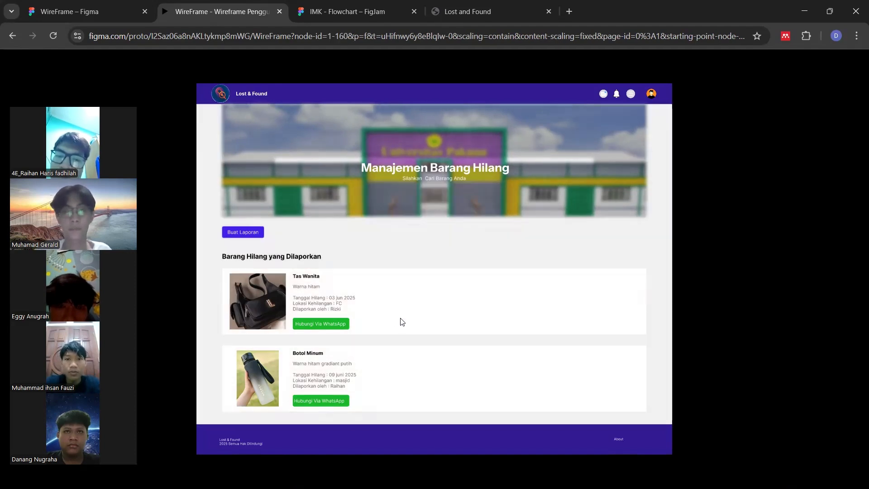
click(604, 94)
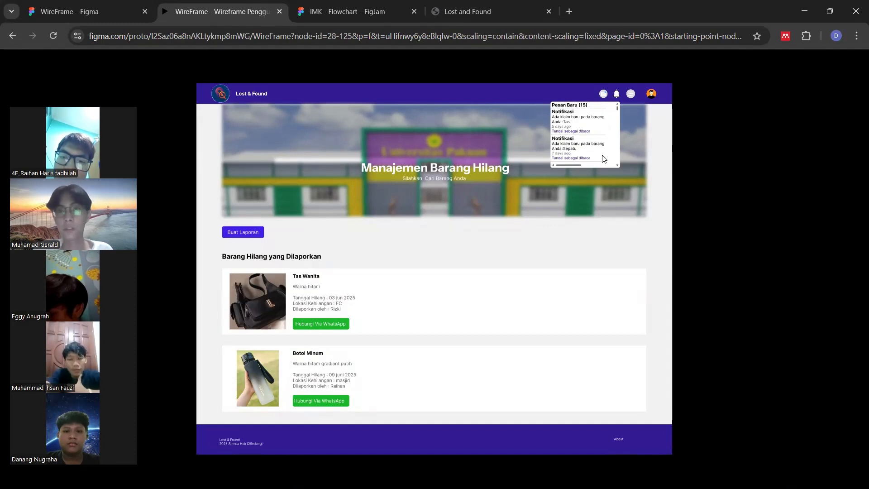
click(616, 94)
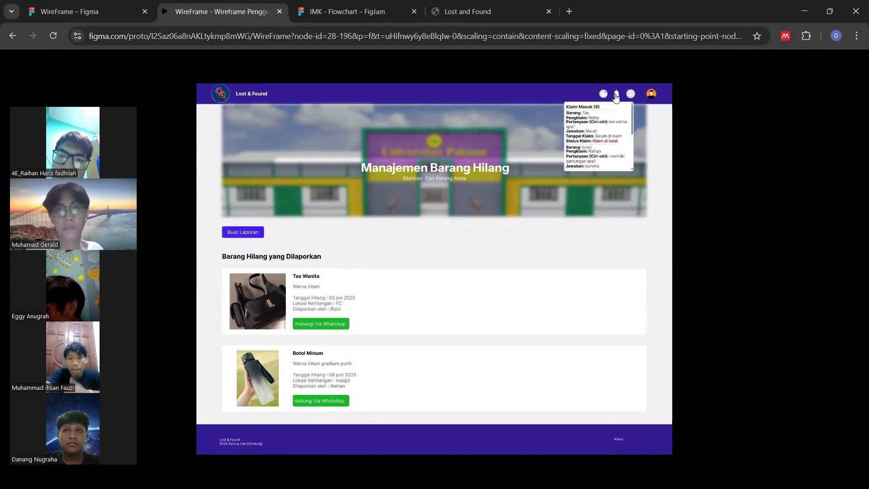
click(630, 93)
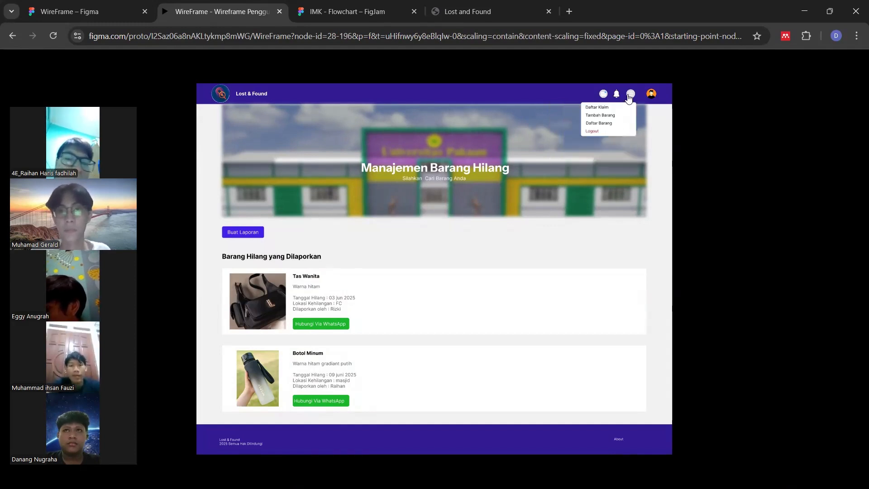
click(601, 117)
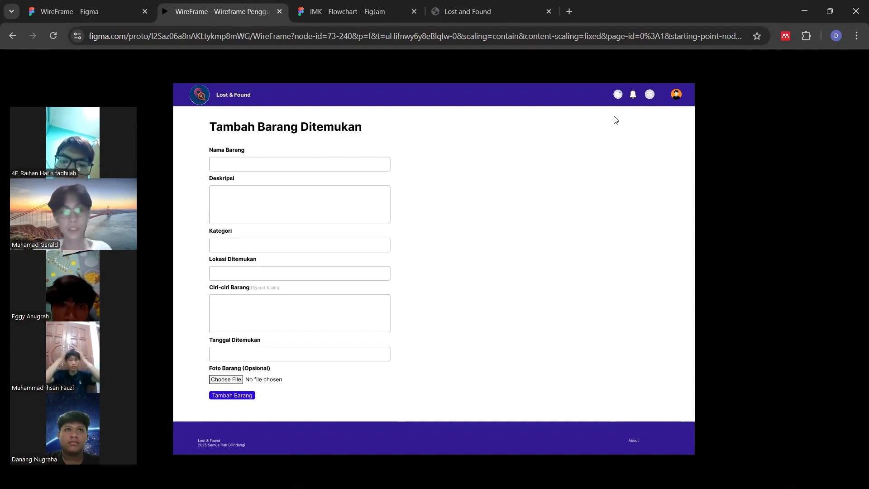
click(652, 94)
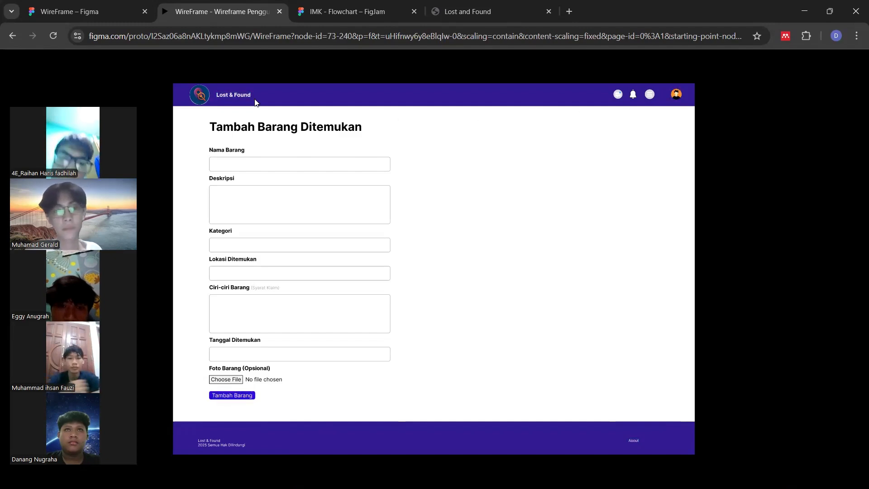
click(242, 94)
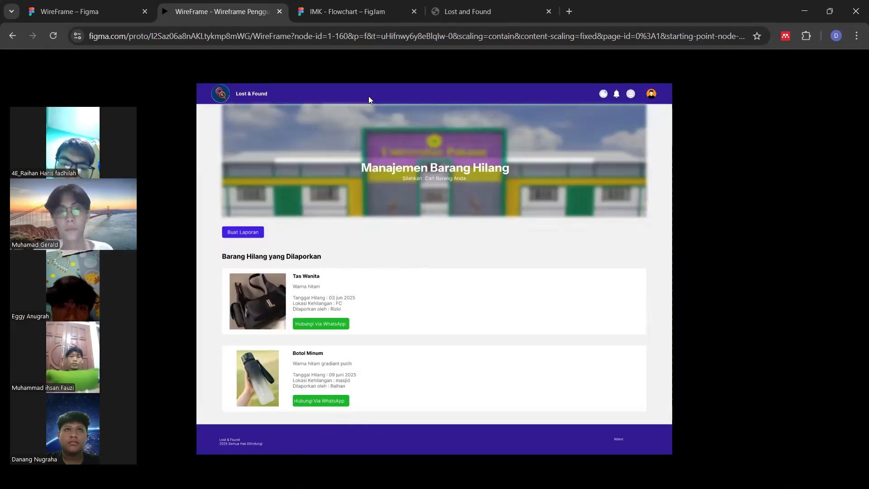
Open Daftar Barang from the menu and try the tumbler's Edit form and Detail popup
click(632, 95)
click(603, 125)
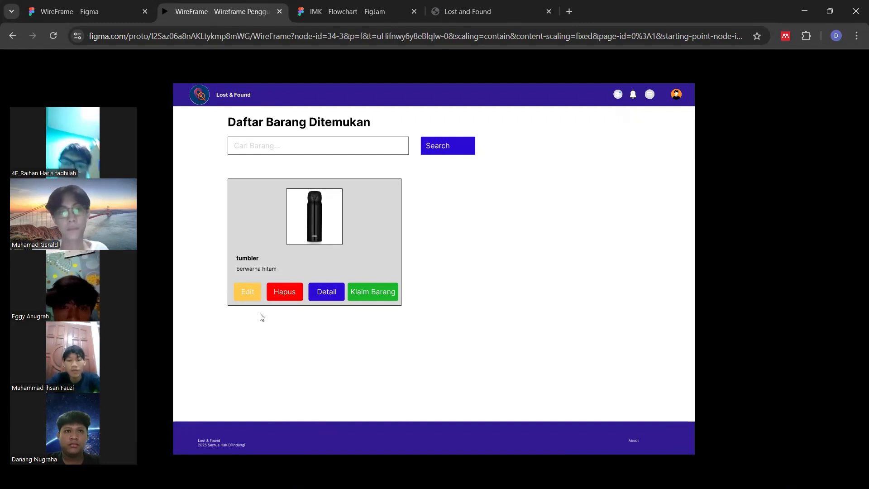
click(250, 296)
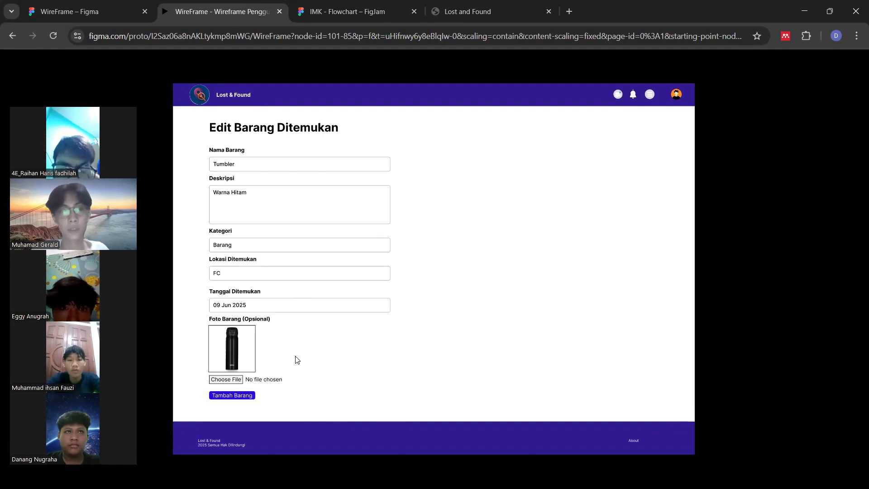
click(248, 396)
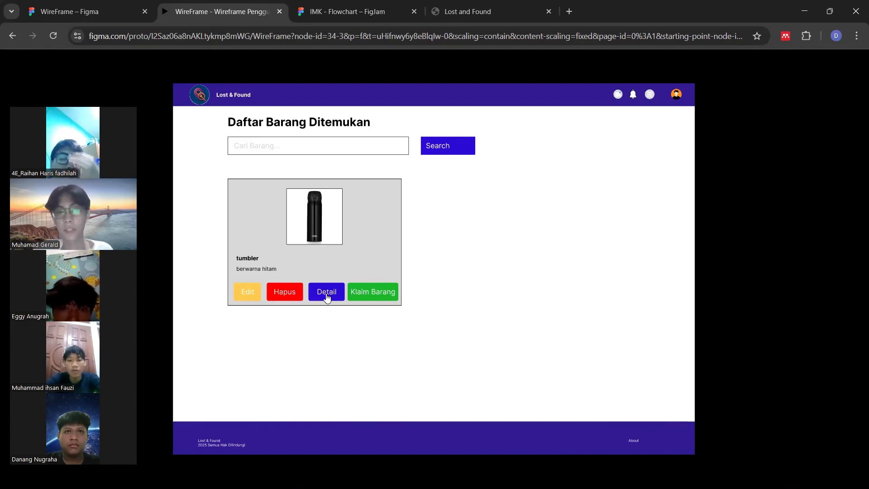
click(327, 293)
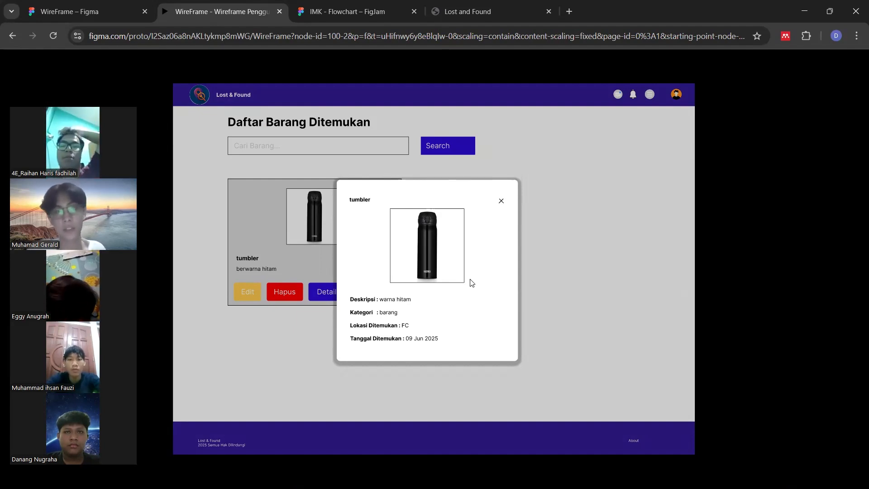
click(501, 201)
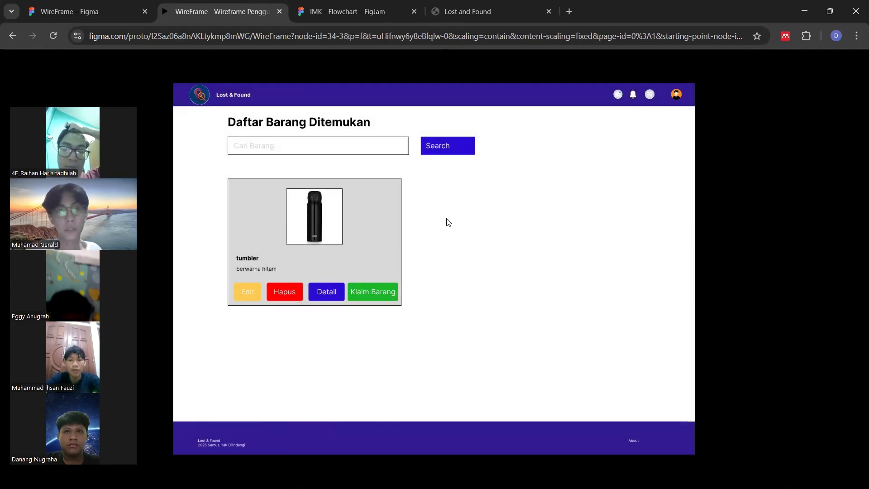
Send a Klaim Barang claim for the tumbler, then return home and open the menu
click(372, 297)
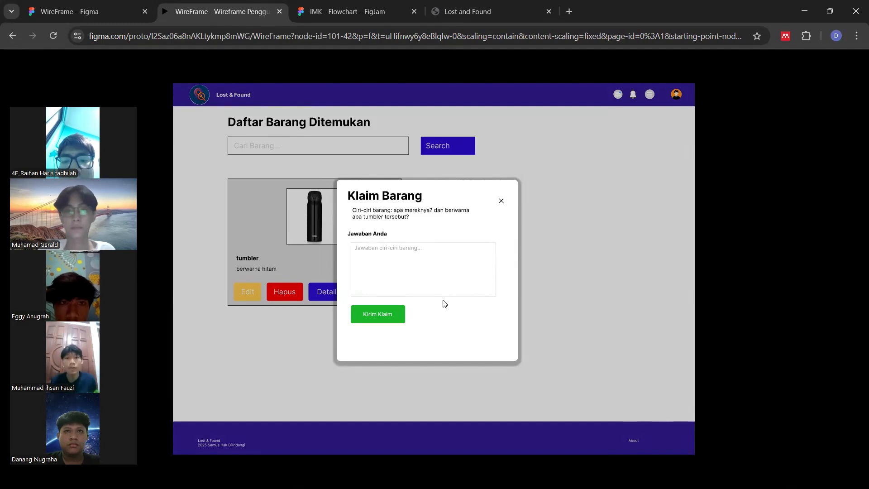
click(390, 319)
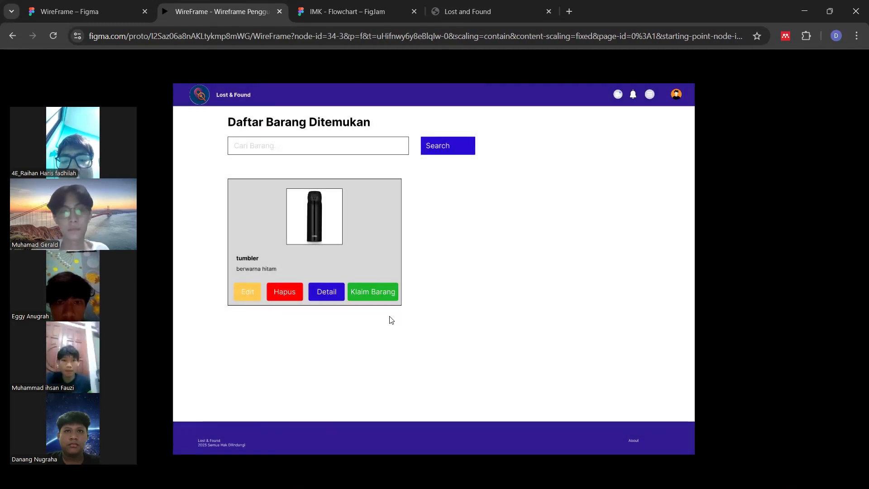
click(648, 96)
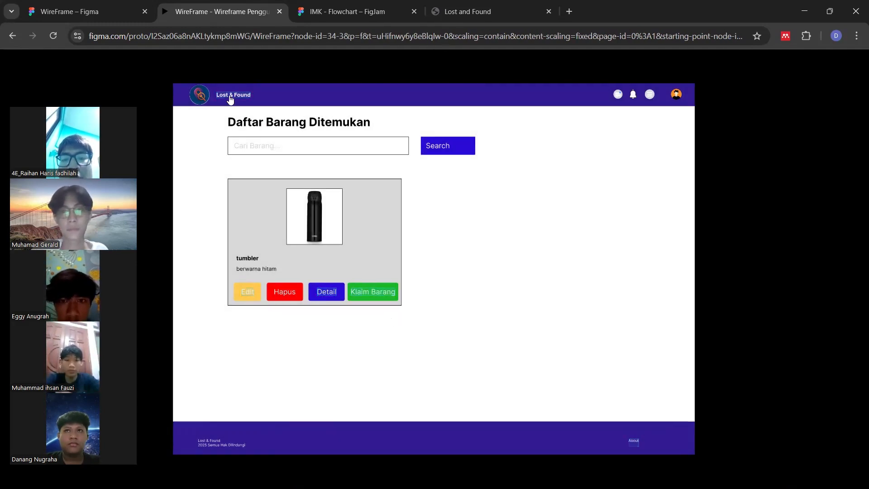
click(232, 95)
click(629, 95)
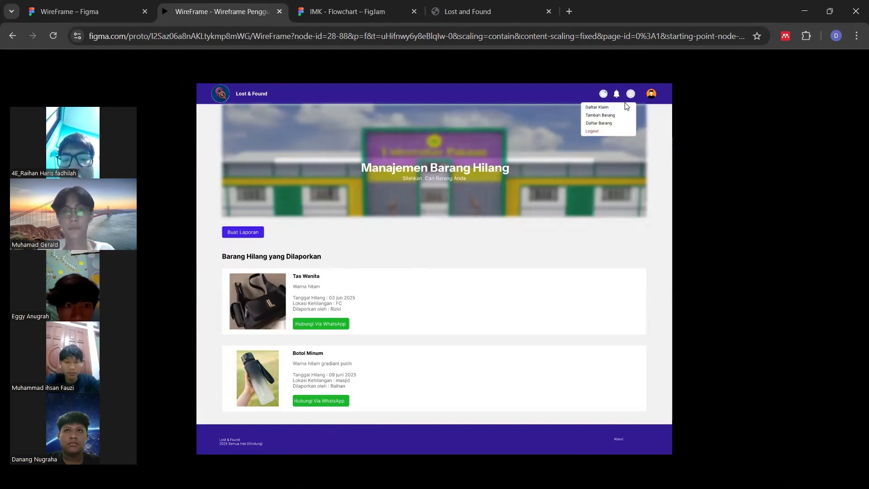
View the claimed-items list and the incoming claims panel from the home page
click(597, 108)
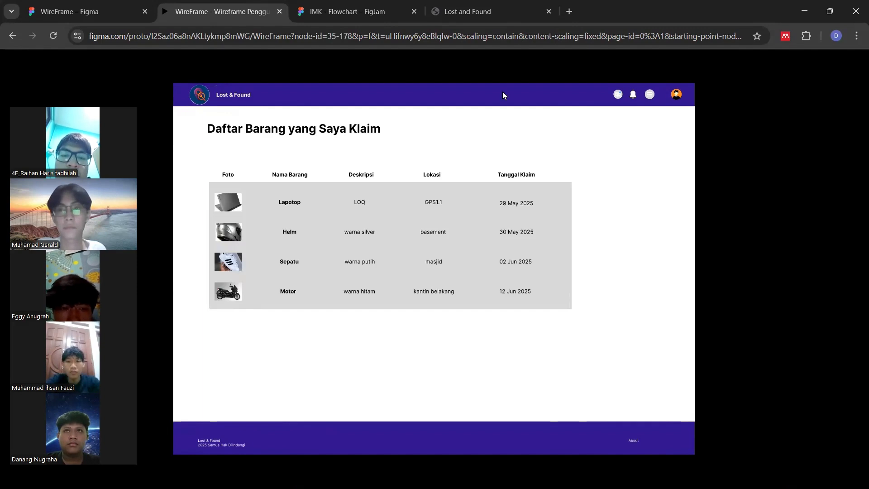
click(254, 96)
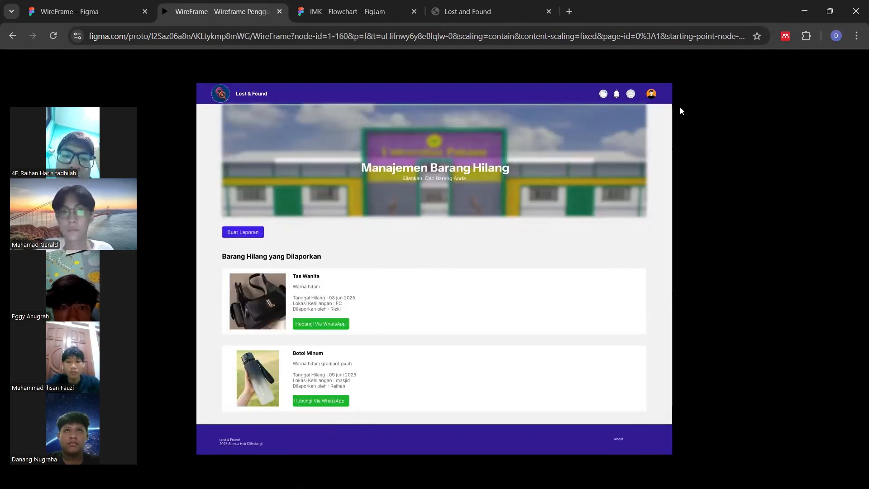
click(615, 95)
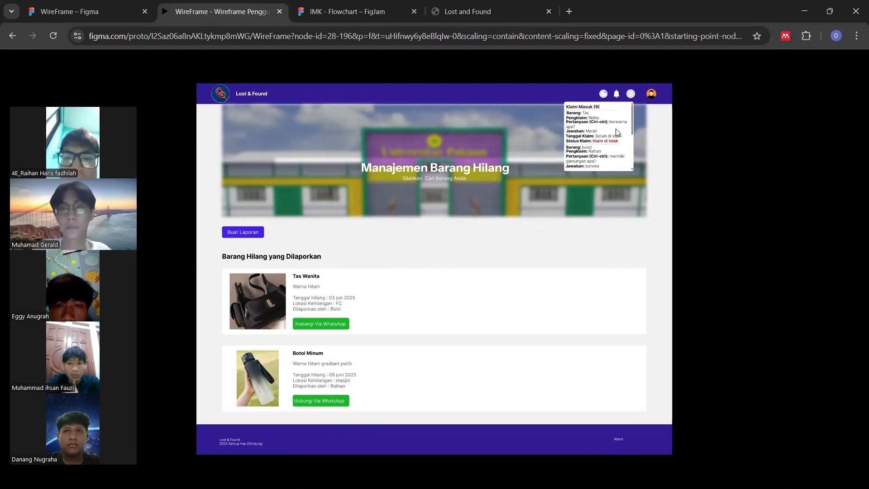
click(253, 95)
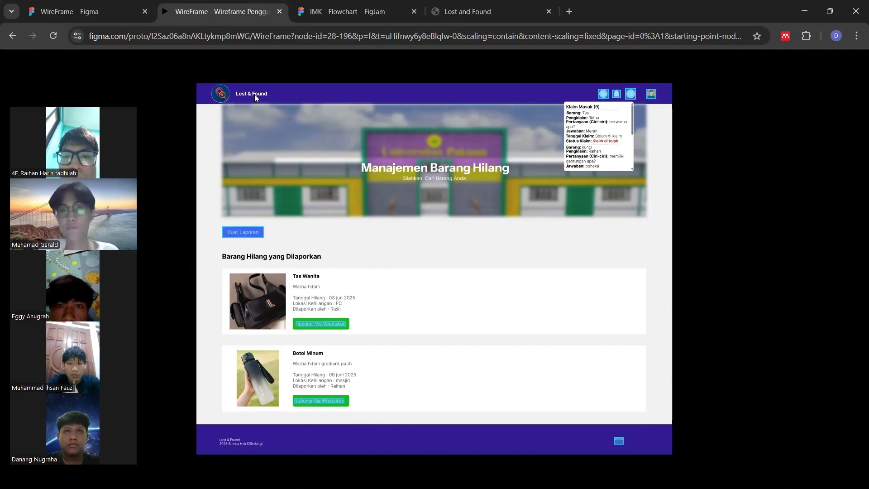
Edit and save the user profile, then go to the Tentang Aplikasi page
click(651, 94)
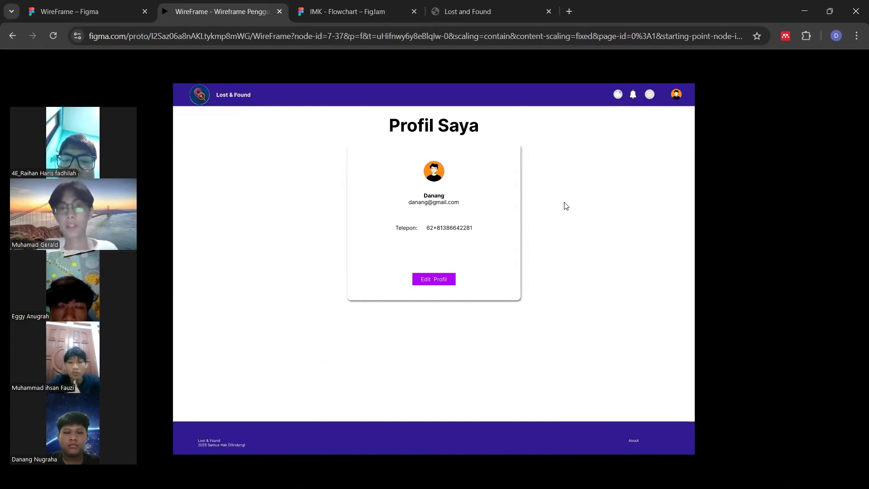
click(426, 279)
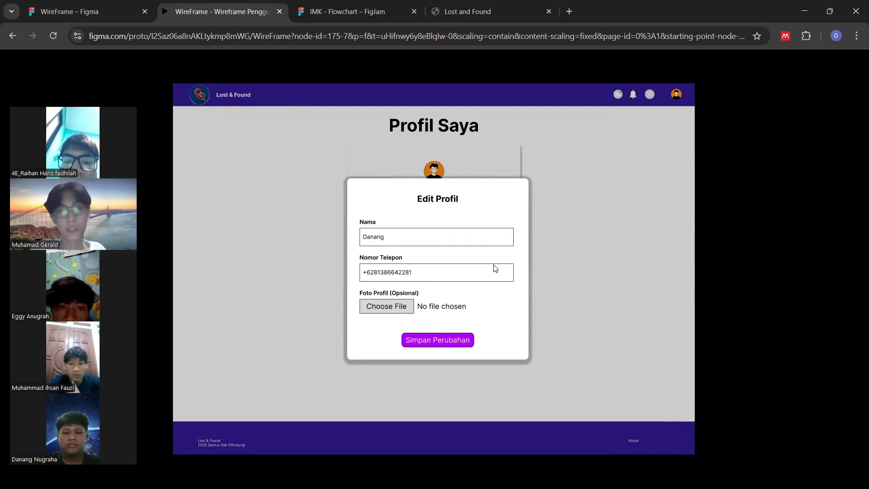
click(451, 340)
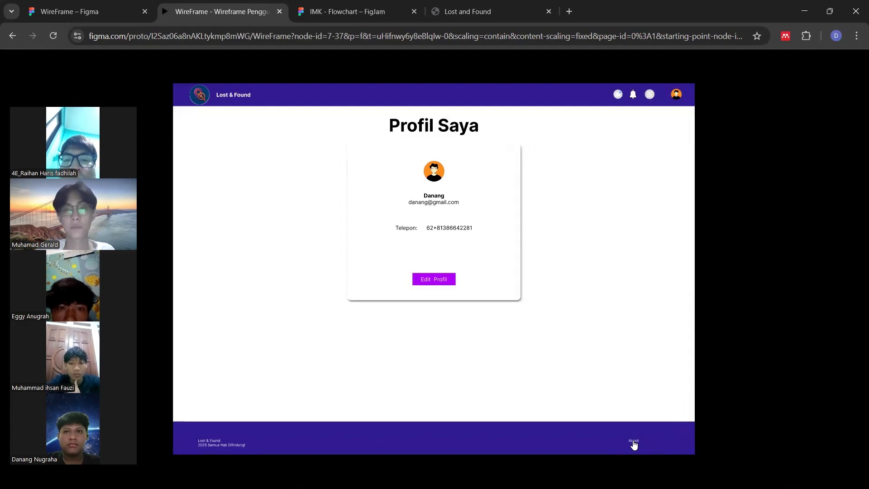
click(632, 441)
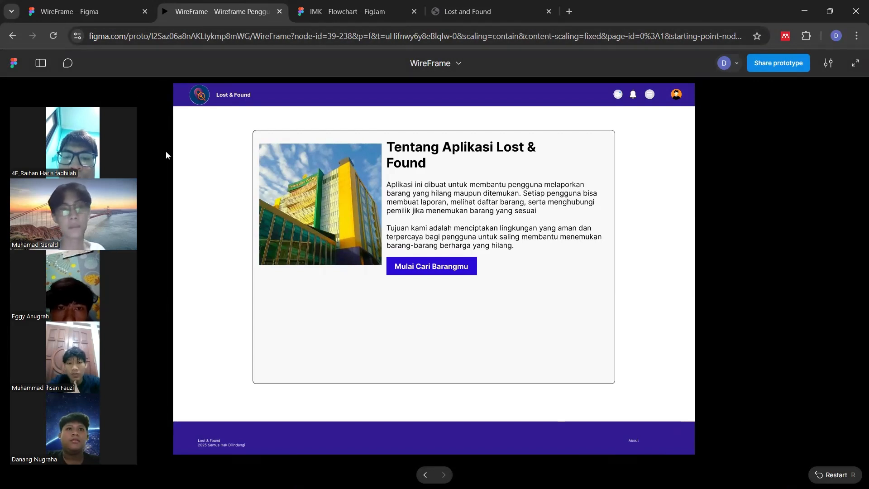
Go to Manajemen Barang Hilang, then play the Wireframe Admin page as a prototype
click(402, 271)
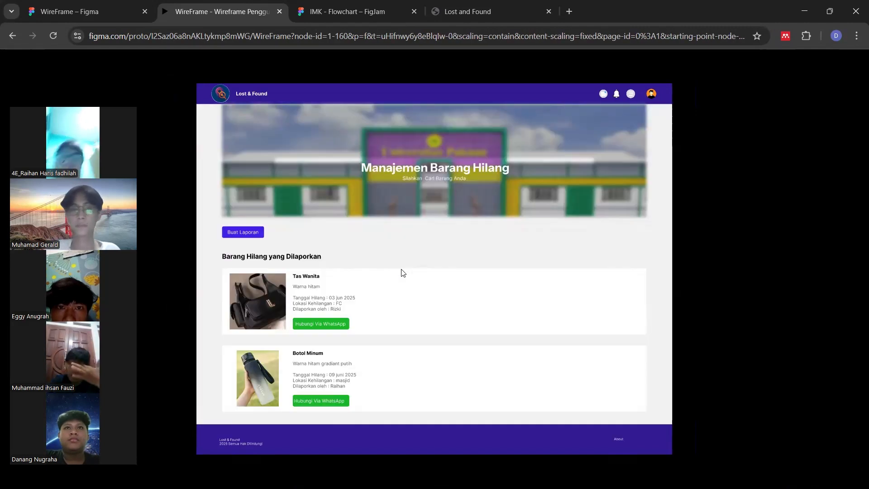
click(117, 13)
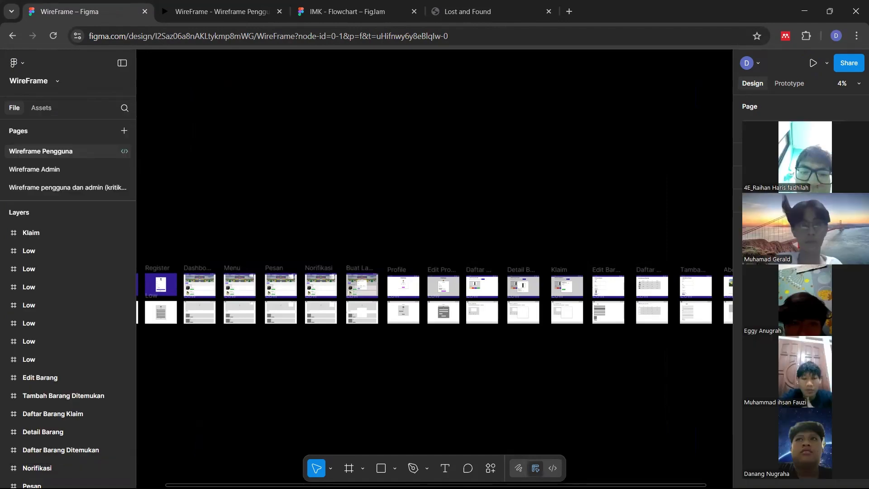
click(53, 170)
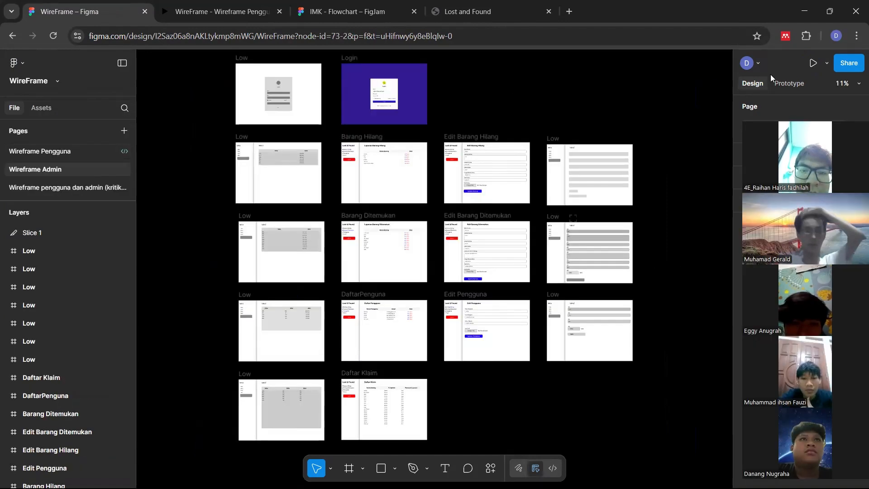
click(814, 67)
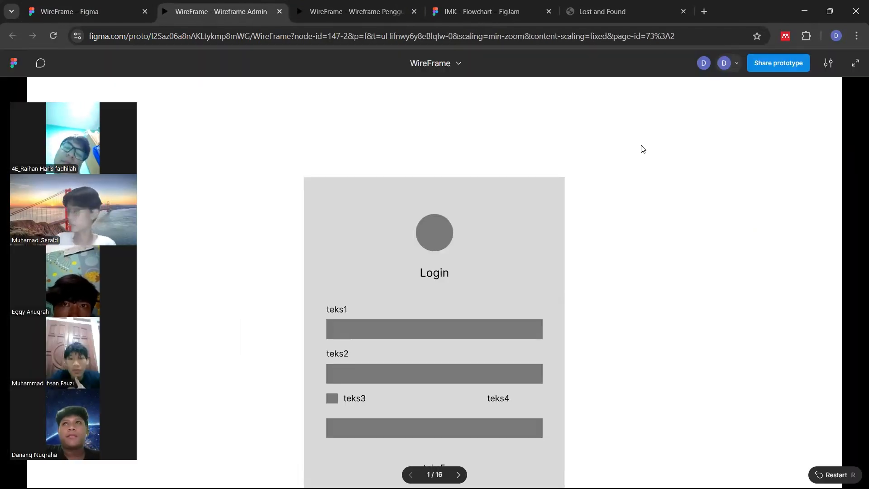
Advance to the admin Login screen, scale it to fit the window, and log in
click(492, 421)
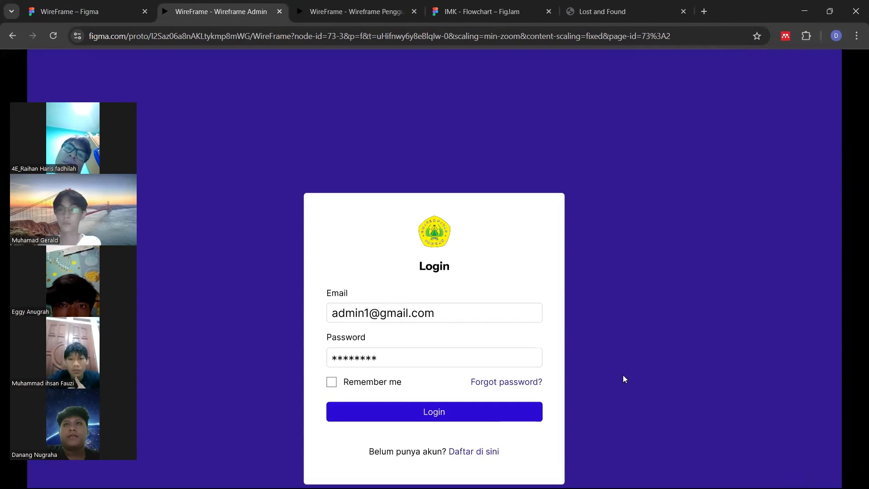
click(826, 60)
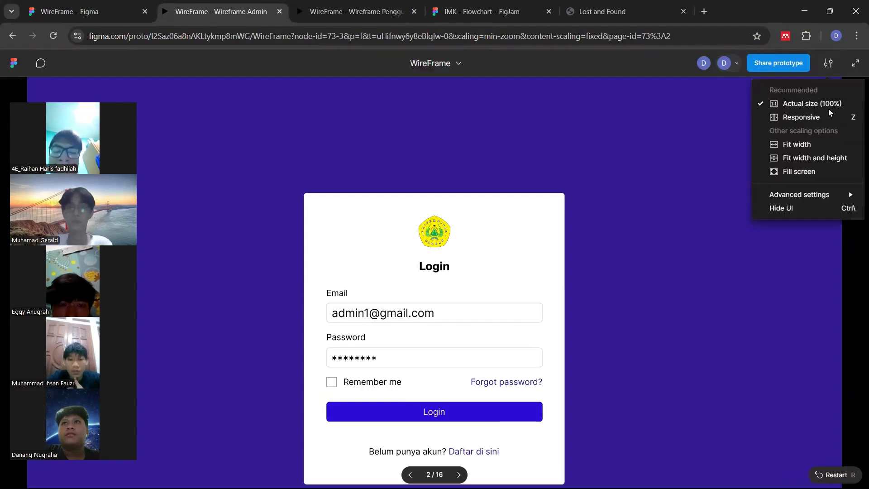
click(809, 169)
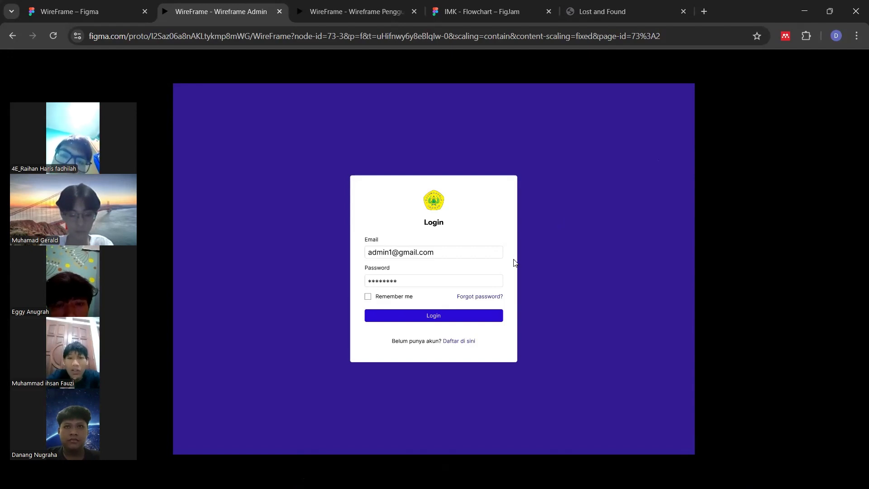
click(433, 316)
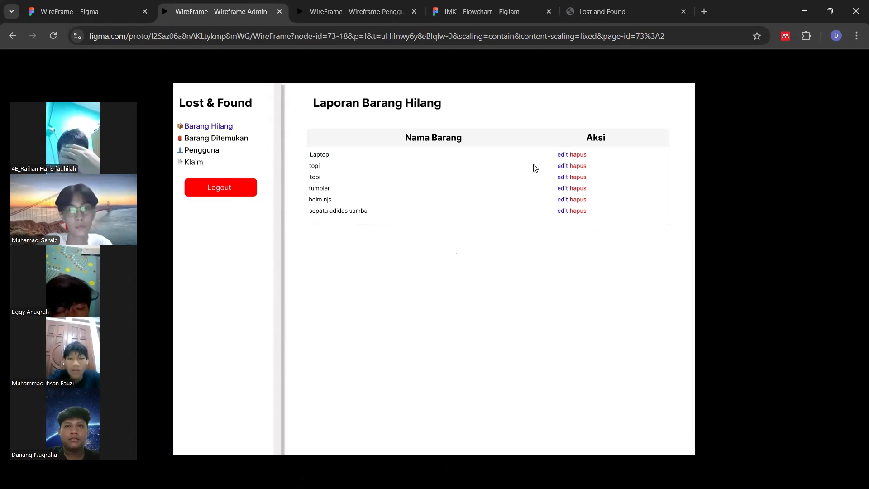
Open the Edit Barang Hilang form for the Laptop entry
click(561, 155)
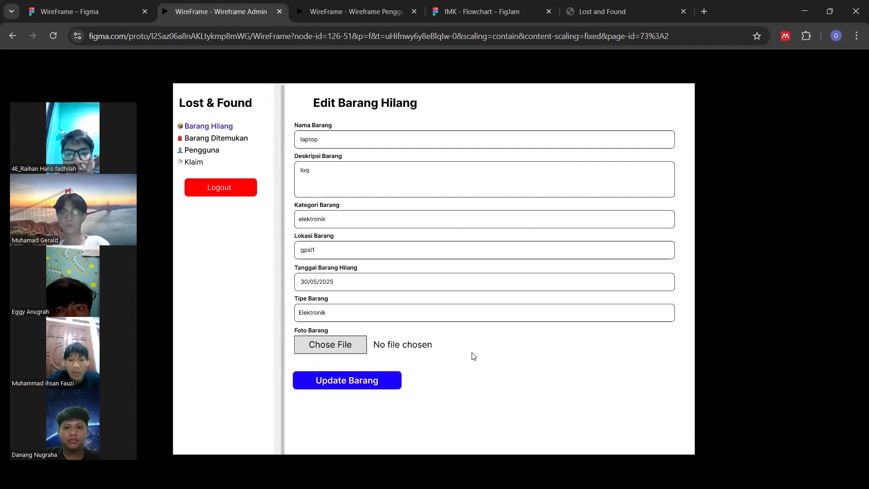
Save the Laptop edit, then edit and save a found item under Barang Ditemukan
click(369, 383)
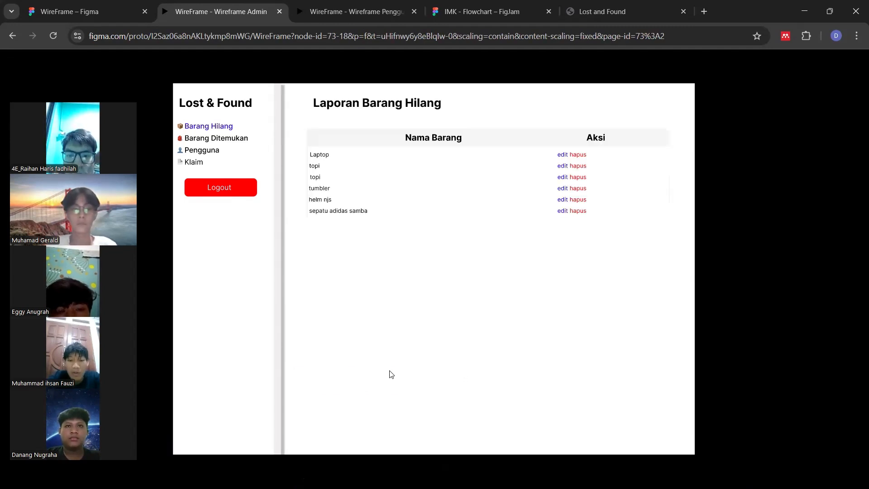
click(217, 138)
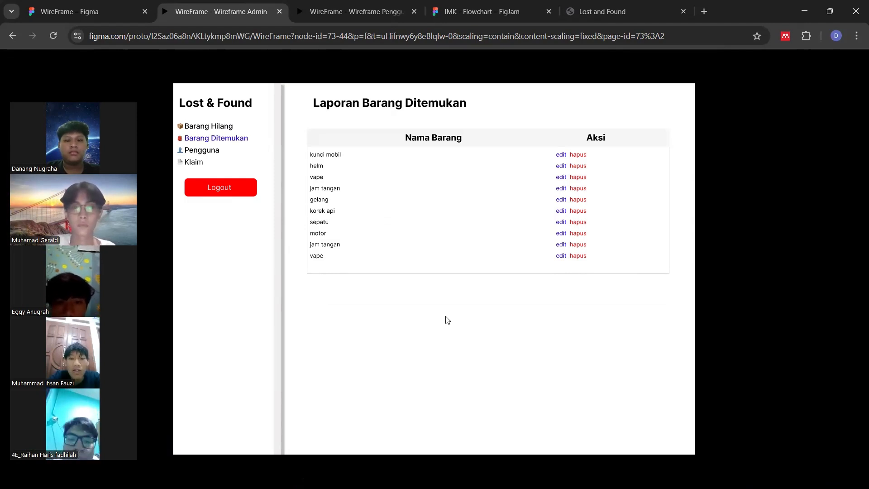
click(561, 155)
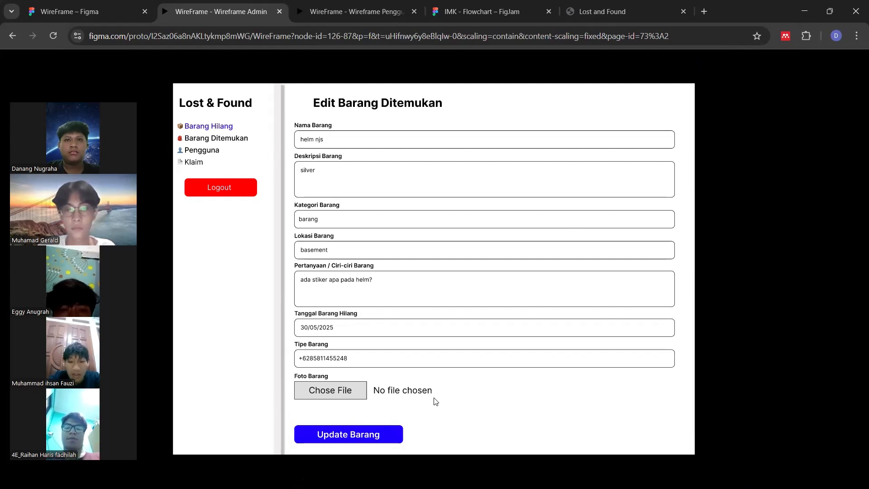
click(370, 438)
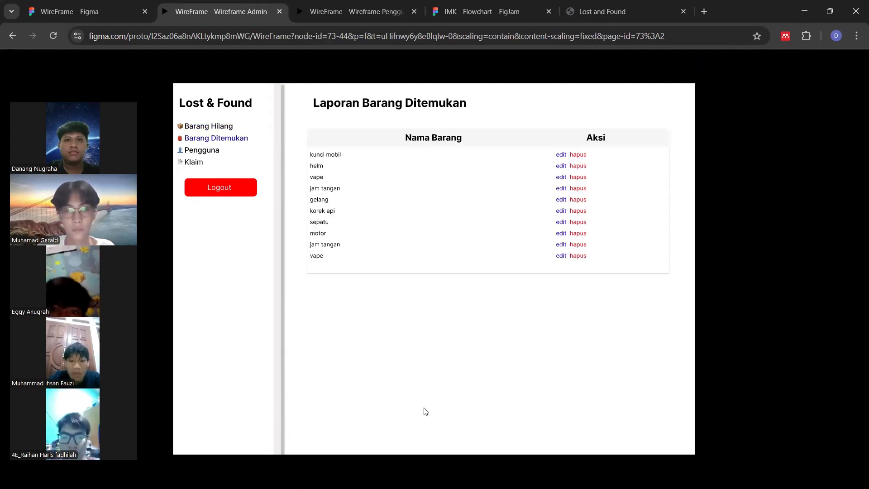
Edit and save a user under Pengguna, then open the Klaim list
click(203, 152)
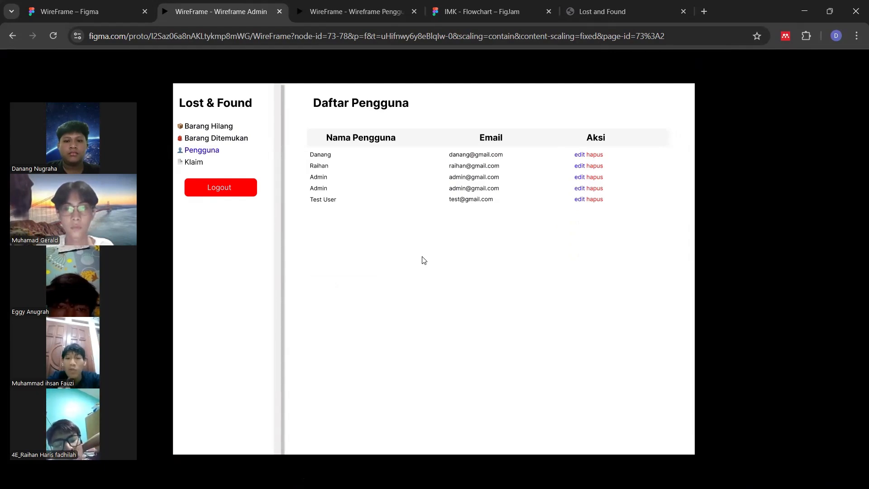
click(581, 156)
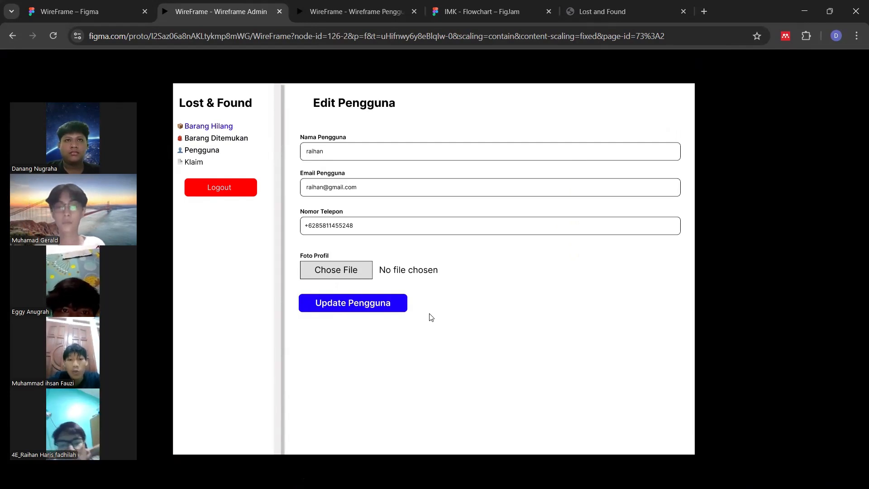
click(367, 311)
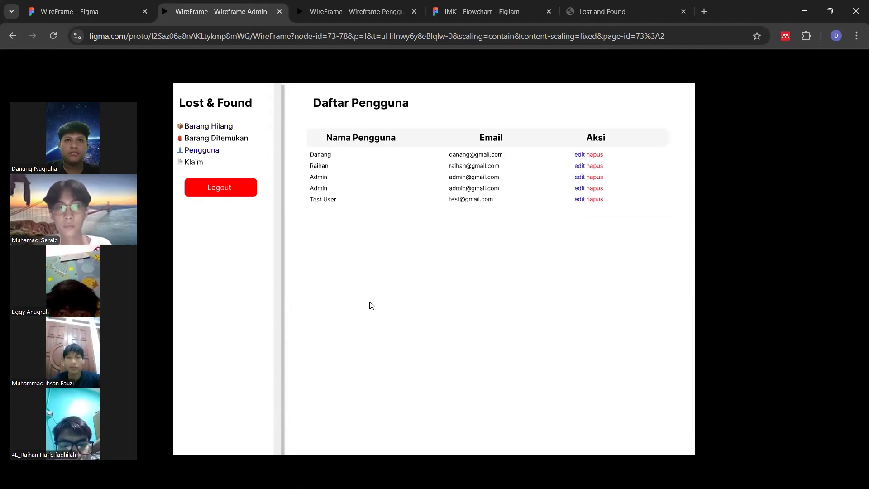
click(198, 167)
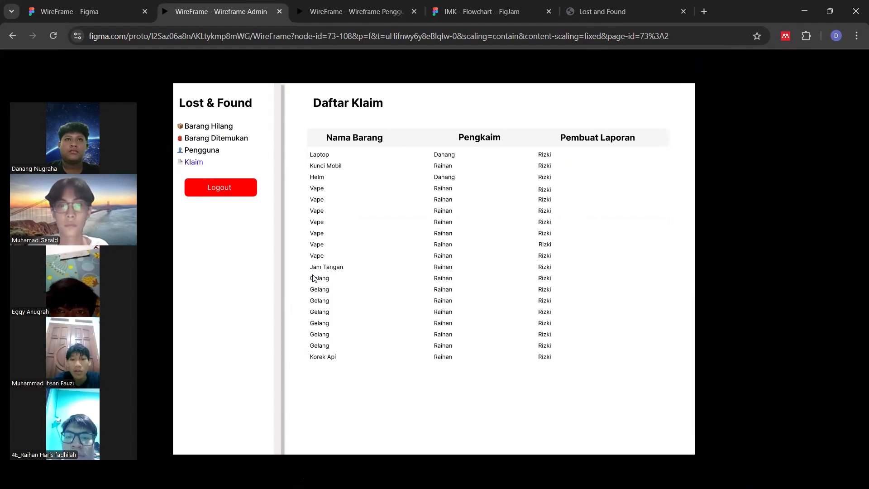
Log out of the admin prototype and return to the WireFrame design editor
click(224, 189)
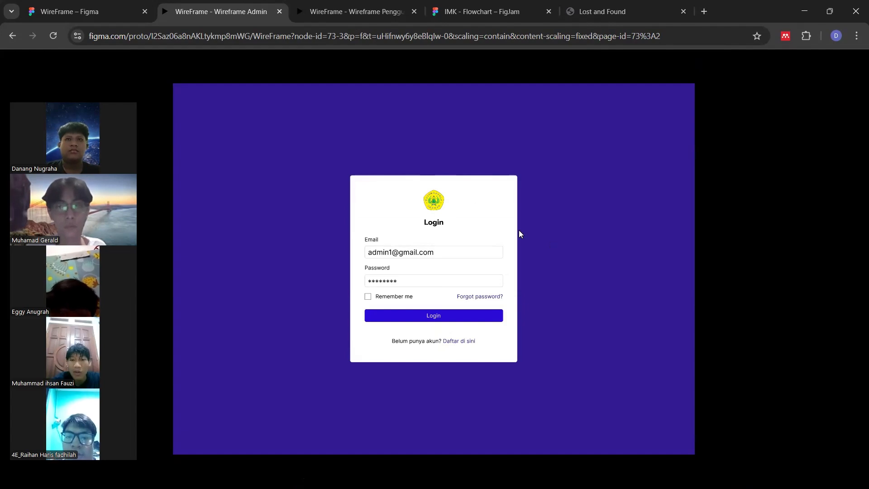
click(116, 14)
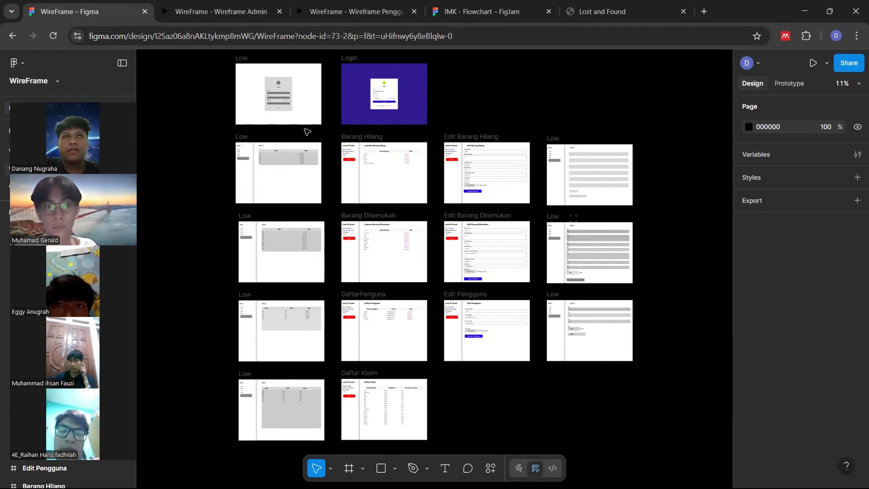
click(464, 19)
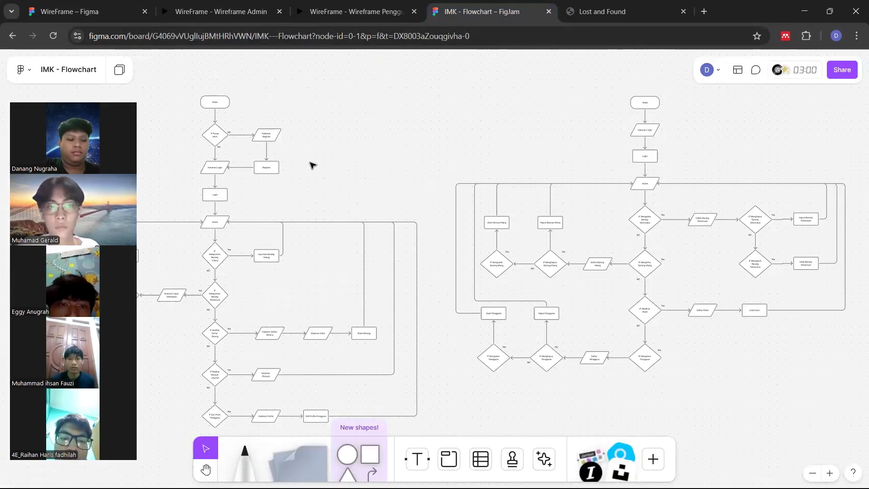
scroll(311, 165, left, 1)
scroll(311, 165, left, 10)
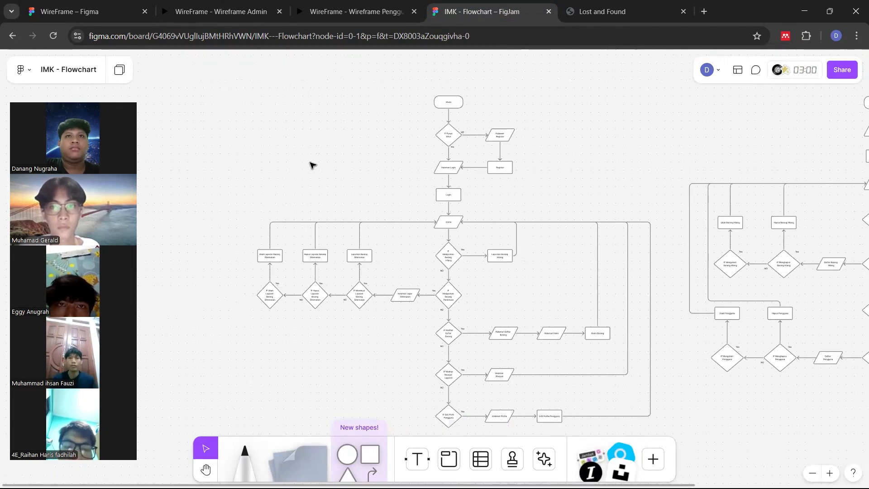
scroll(312, 165, down, 1)
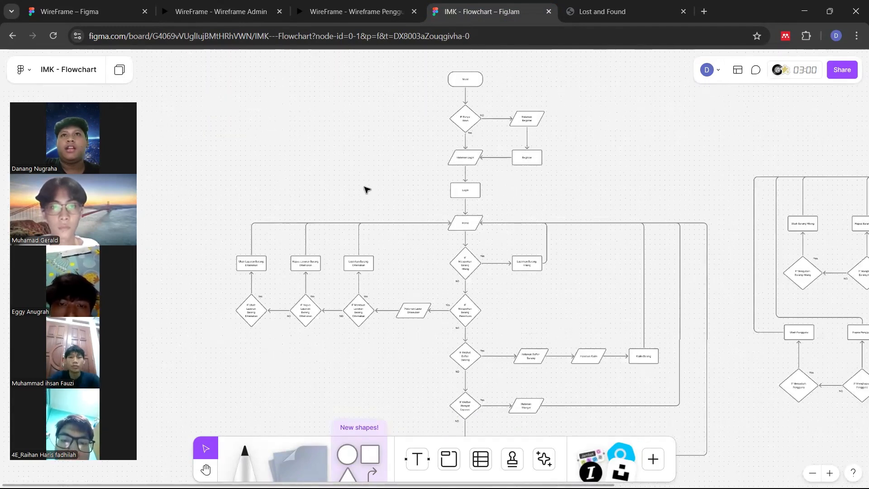
scroll(364, 188, up, 2)
scroll(365, 188, up, 2)
scroll(444, 189, right, 3)
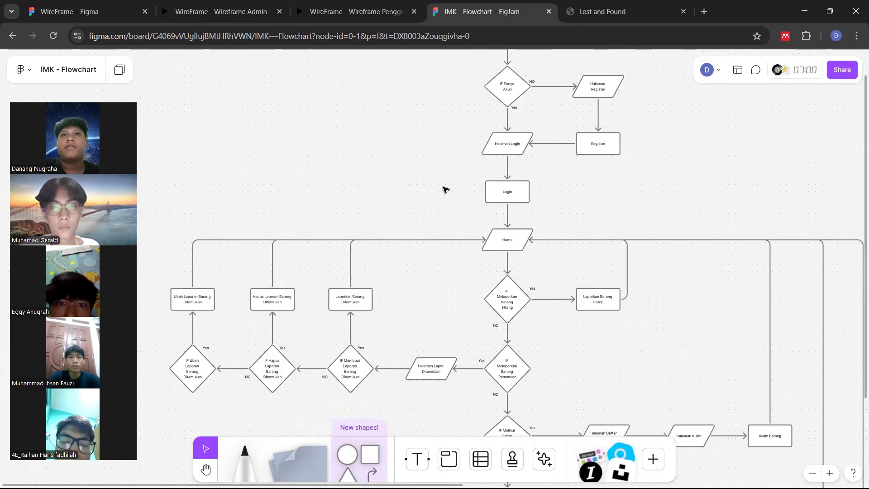
scroll(444, 189, right, 1)
scroll(443, 189, up, 3)
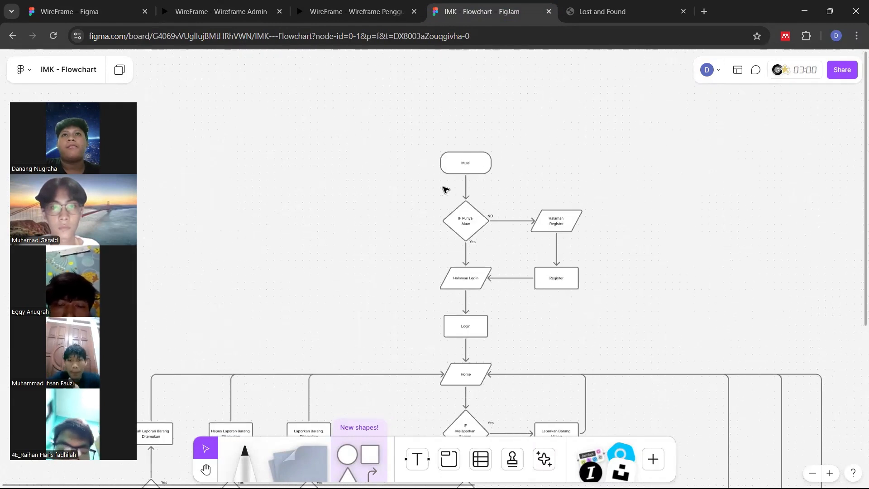
scroll(445, 189, right, 1)
scroll(444, 189, up, 3)
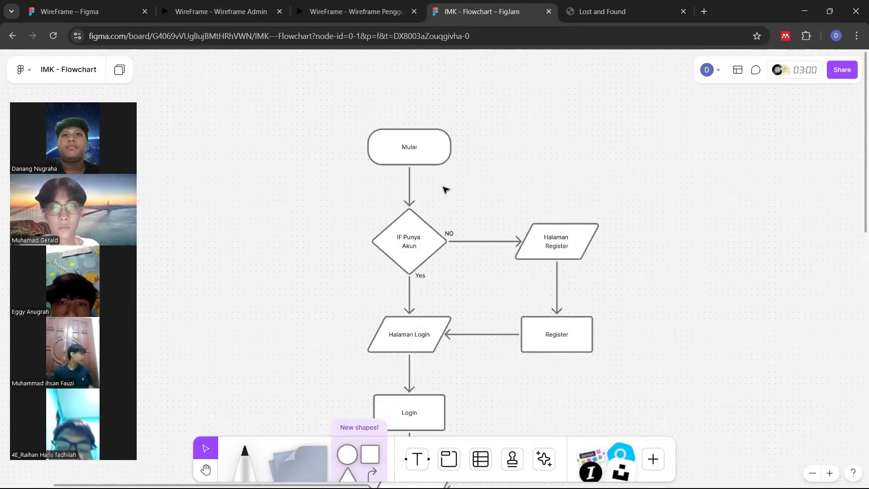
scroll(444, 189, down, 1)
scroll(445, 189, right, 1)
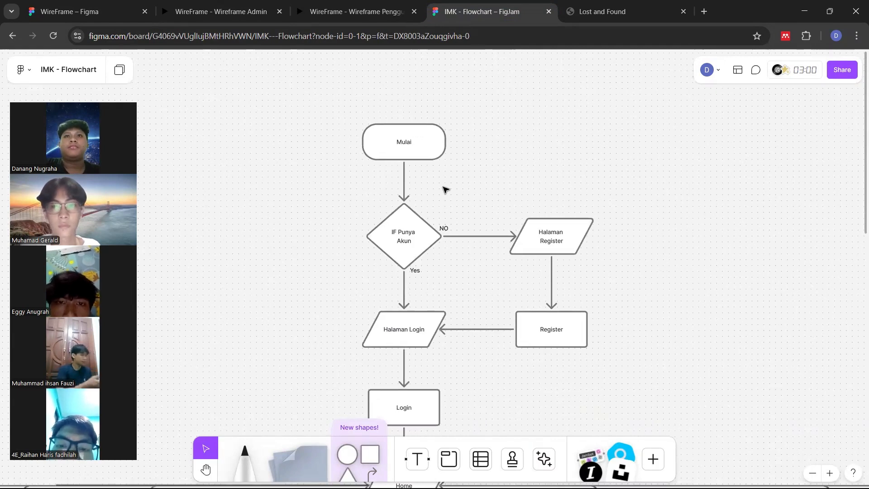
scroll(444, 189, left, 1)
scroll(445, 189, left, 1)
scroll(445, 189, down, 1)
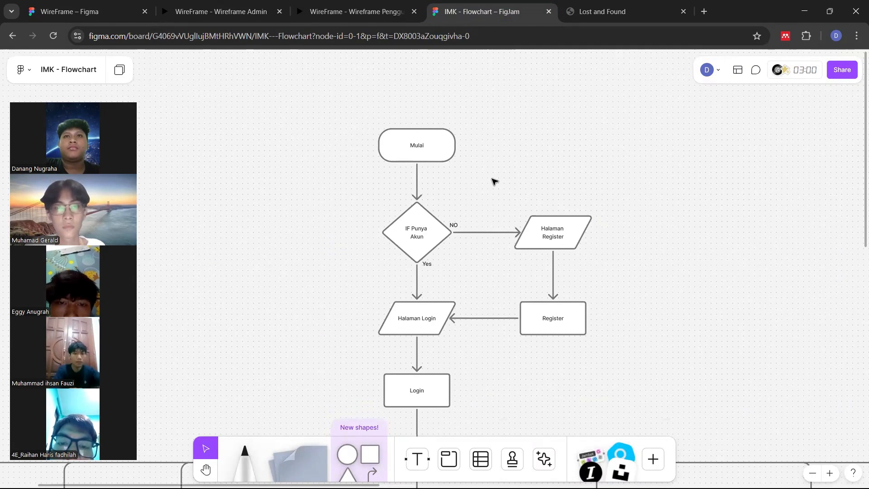
scroll(493, 179, down, 3)
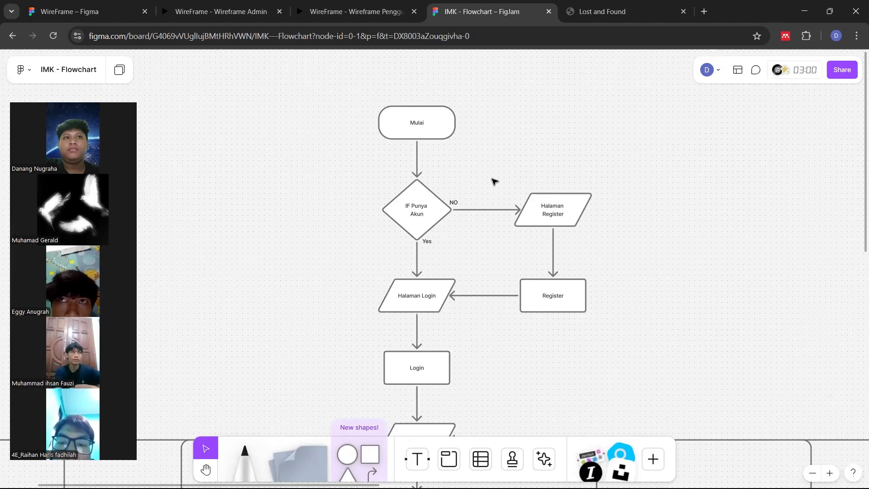
scroll(494, 182, down, 2)
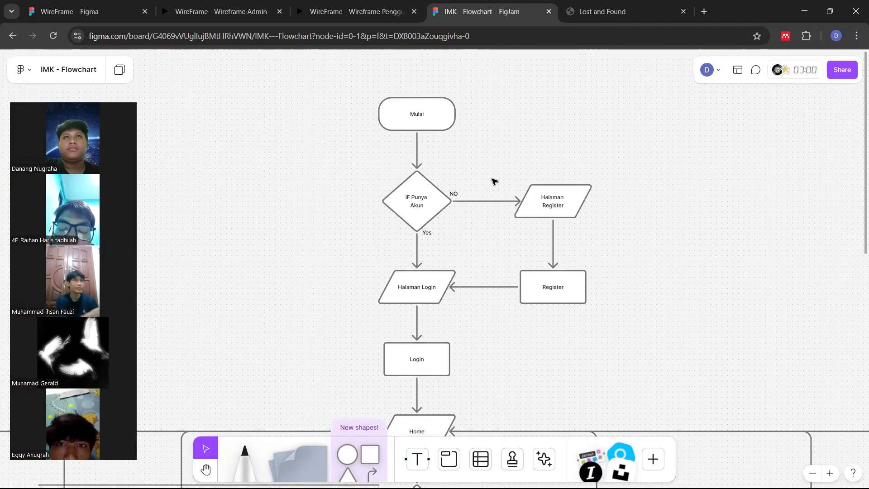
scroll(494, 181, down, 2)
scroll(494, 181, down, 2)
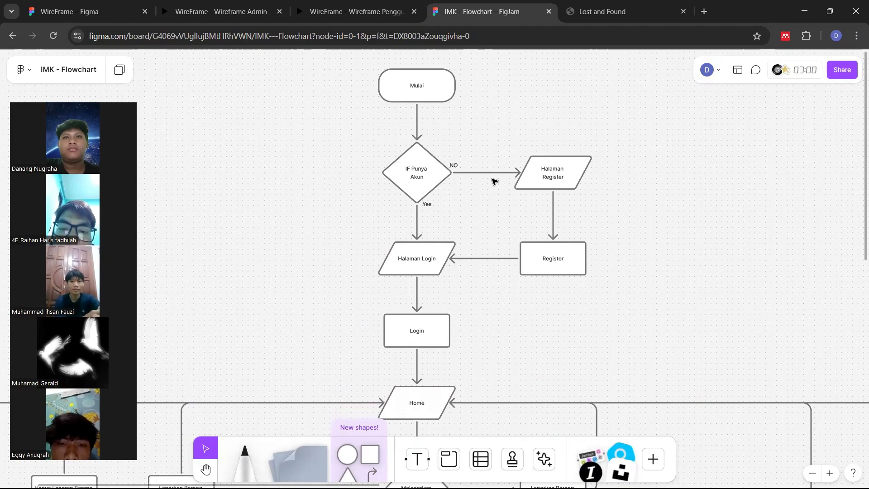
scroll(494, 181, down, 4)
scroll(494, 182, down, 3)
scroll(494, 181, down, 6)
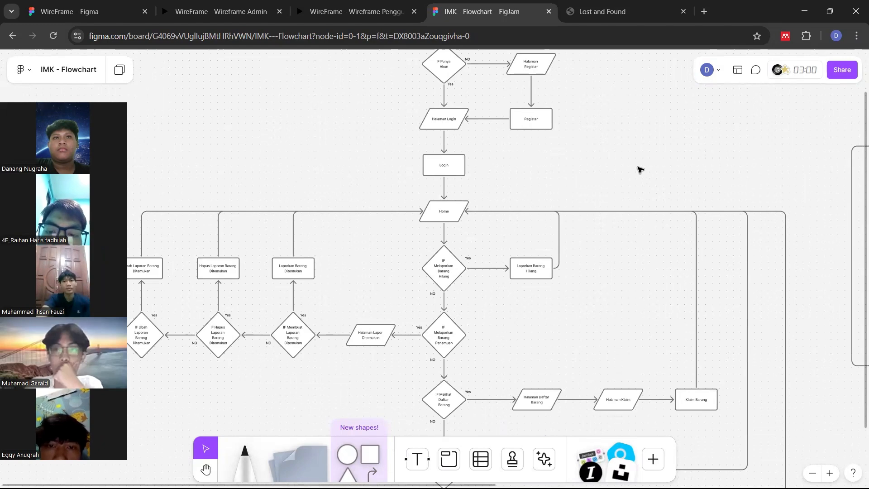
scroll(639, 170, down, 4)
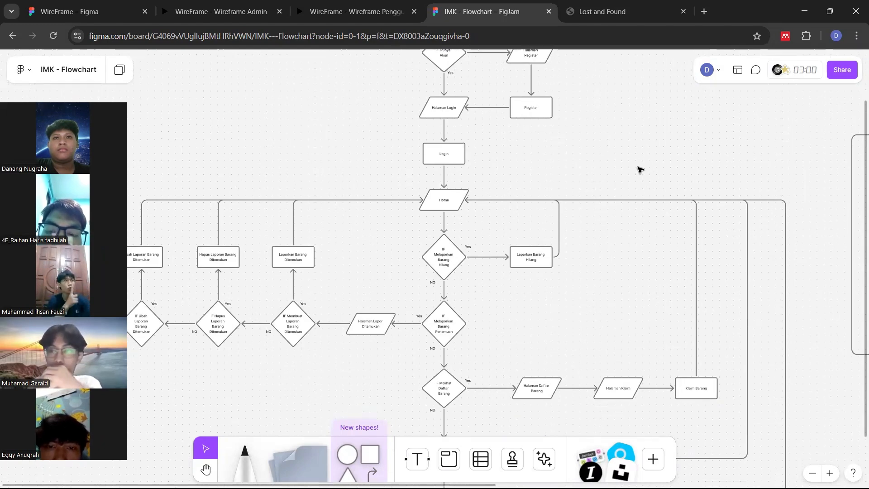
scroll(640, 170, down, 3)
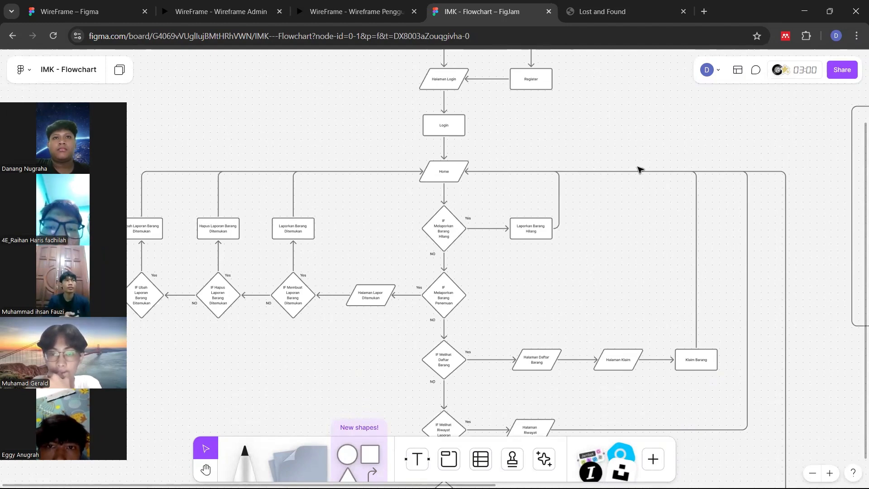
scroll(638, 170, down, 1)
scroll(638, 170, down, 4)
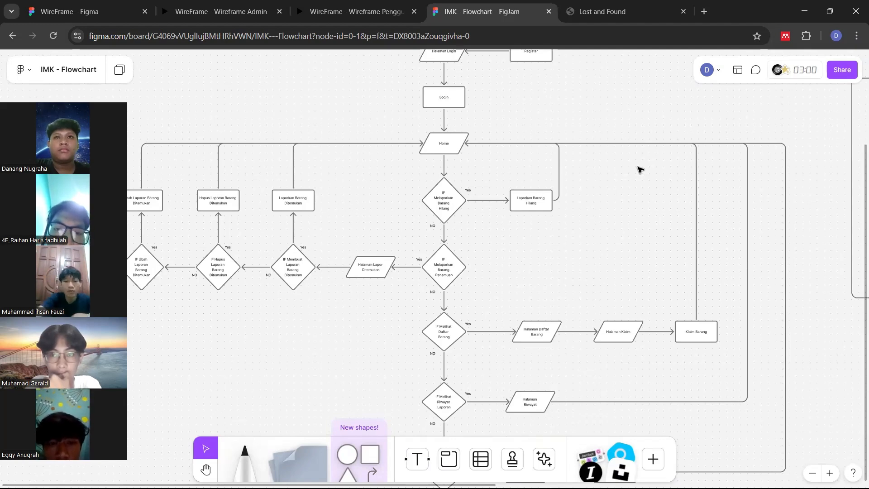
scroll(639, 170, down, 2)
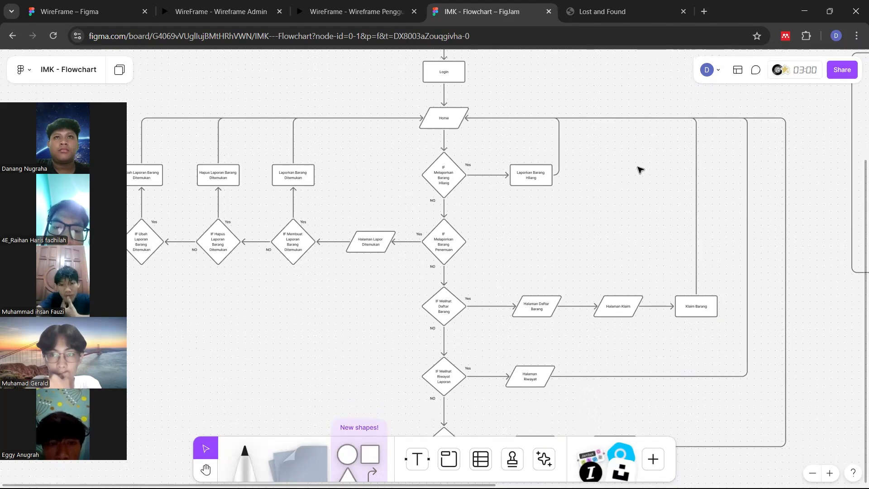
scroll(639, 170, down, 1)
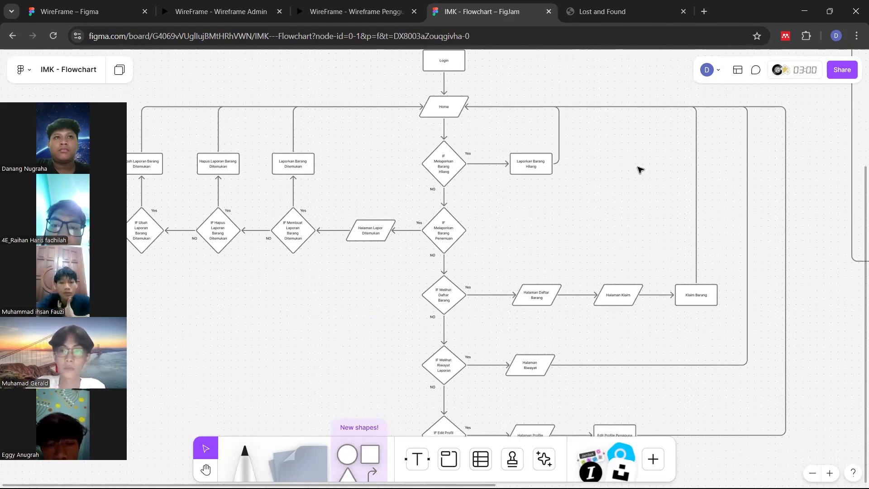
scroll(639, 170, down, 1)
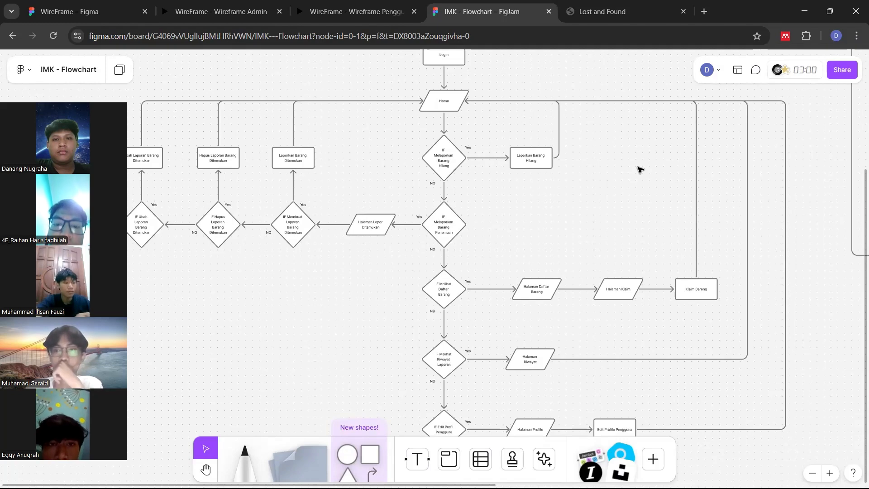
scroll(639, 170, down, 1)
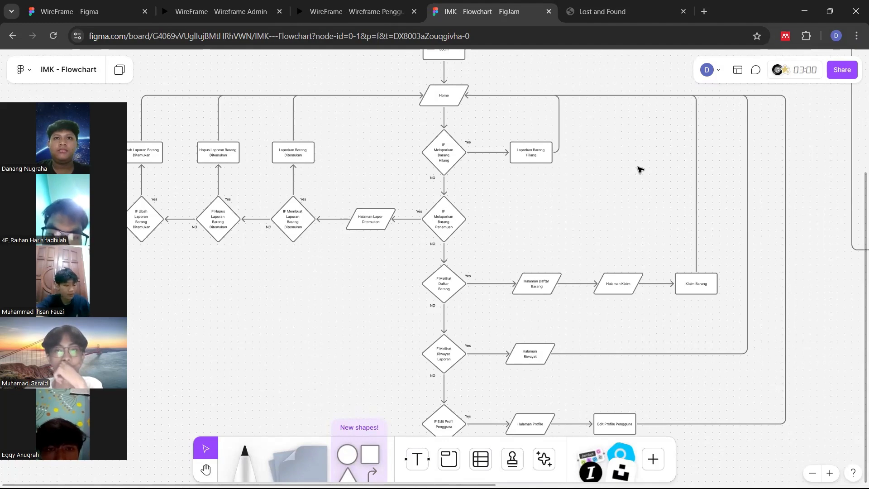
scroll(638, 169, down, 2)
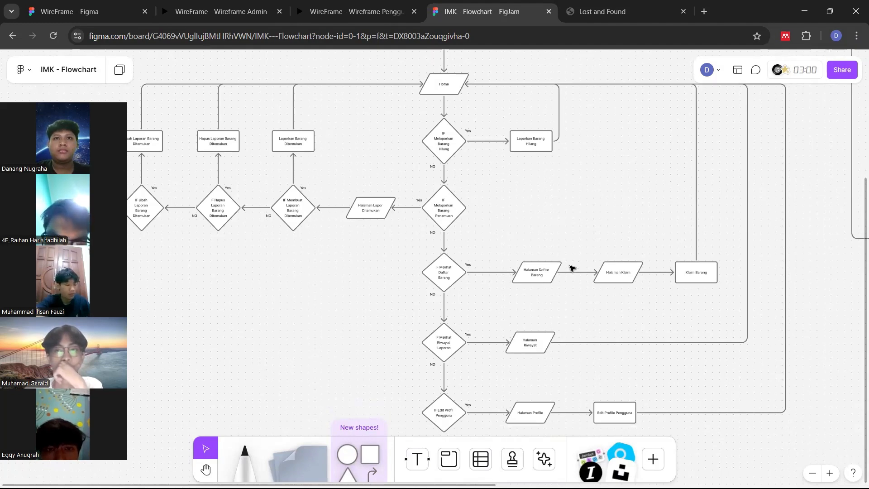
scroll(533, 327, up, 3)
scroll(533, 327, up, 1)
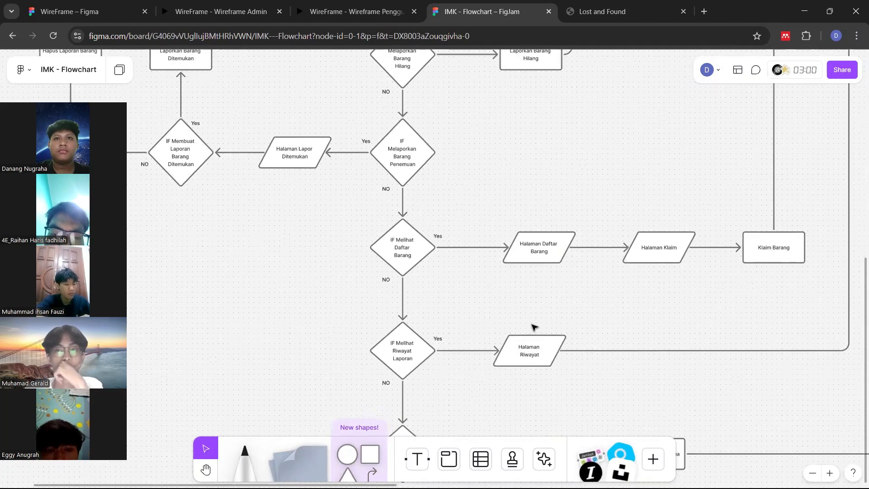
scroll(533, 326, down, 2)
scroll(533, 326, down, 2)
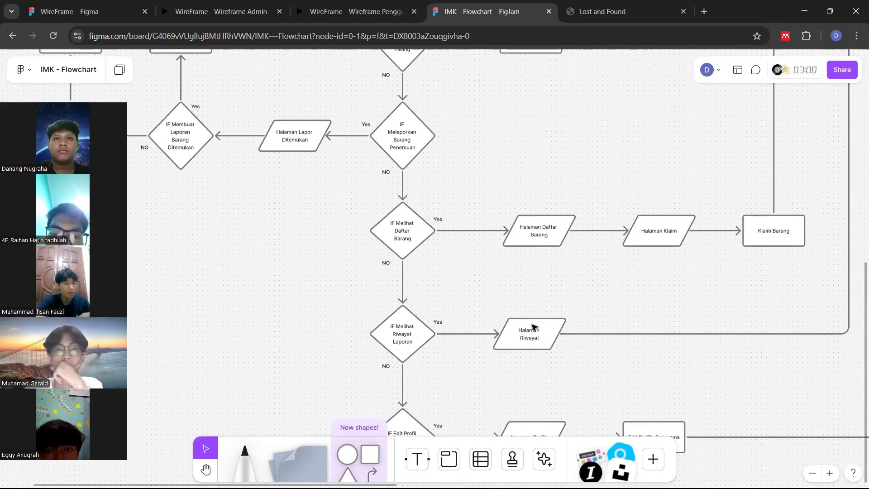
scroll(533, 327, down, 1)
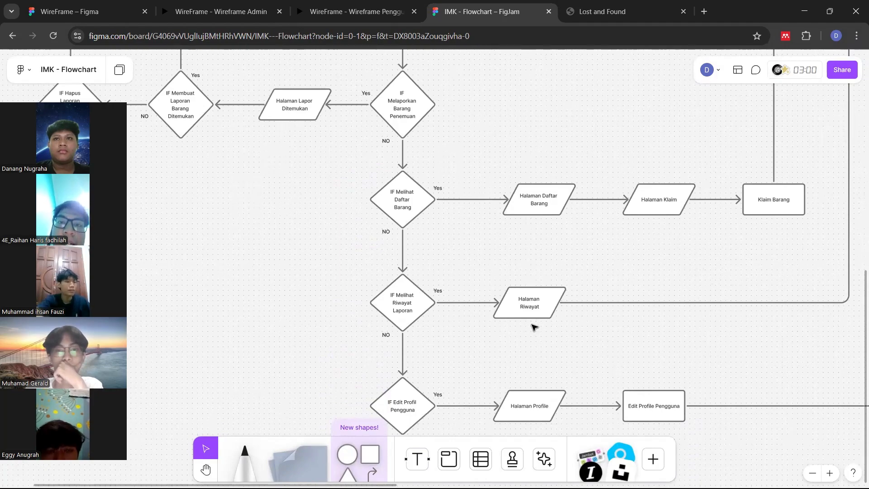
scroll(533, 326, down, 1)
scroll(534, 327, up, 1)
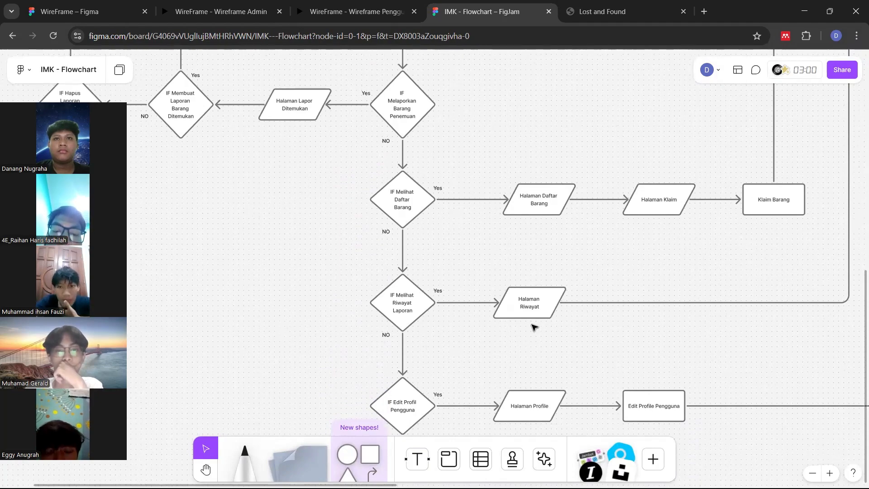
scroll(533, 327, down, 3)
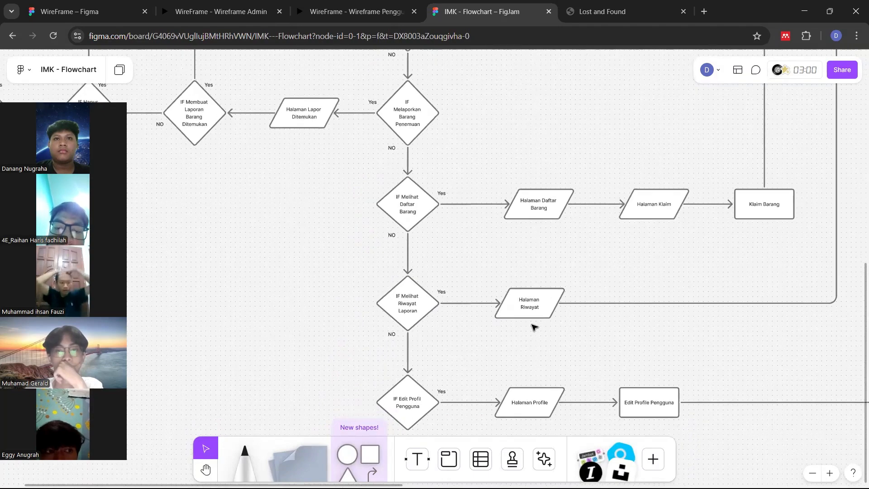
scroll(534, 327, down, 2)
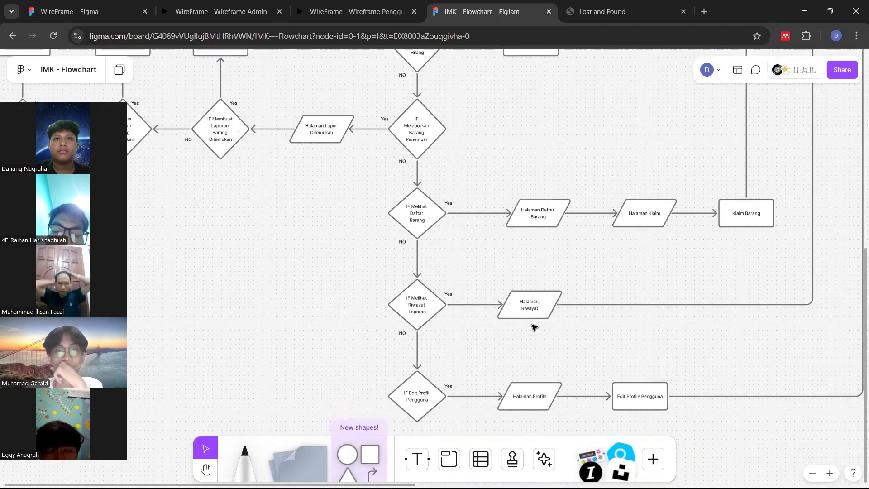
scroll(534, 327, up, 1)
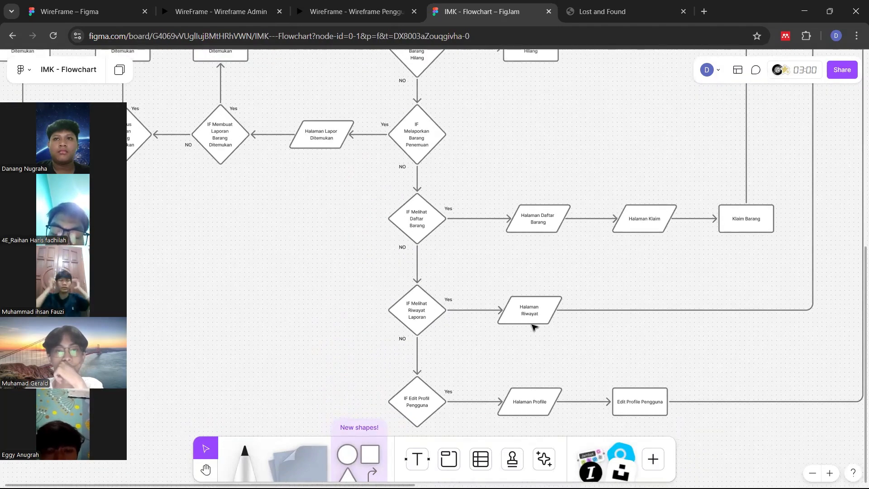
scroll(533, 326, up, 5)
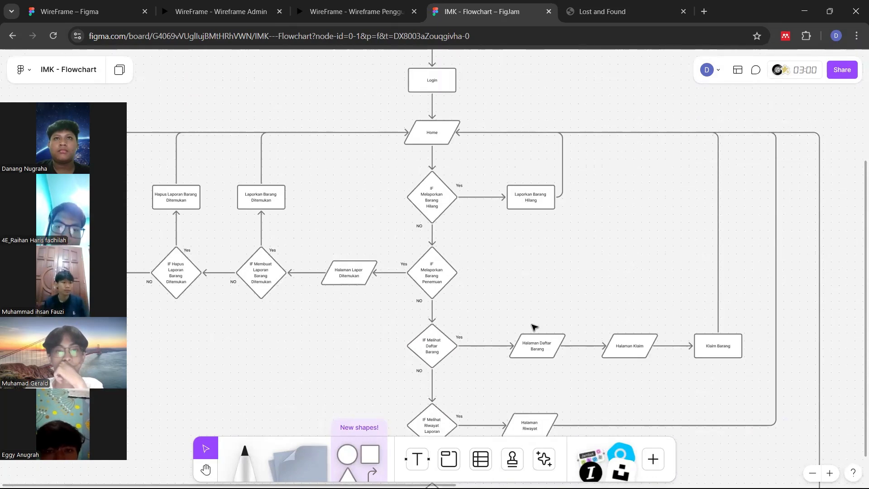
scroll(534, 326, down, 3)
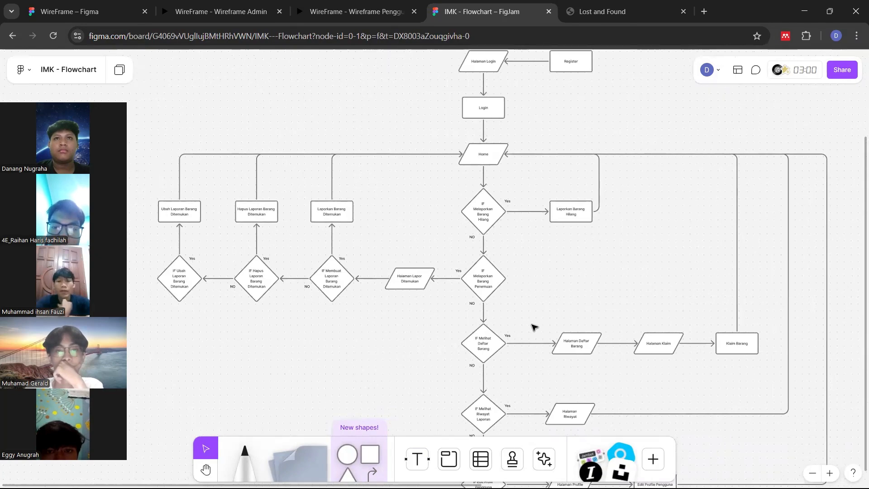
scroll(534, 327, right, 10)
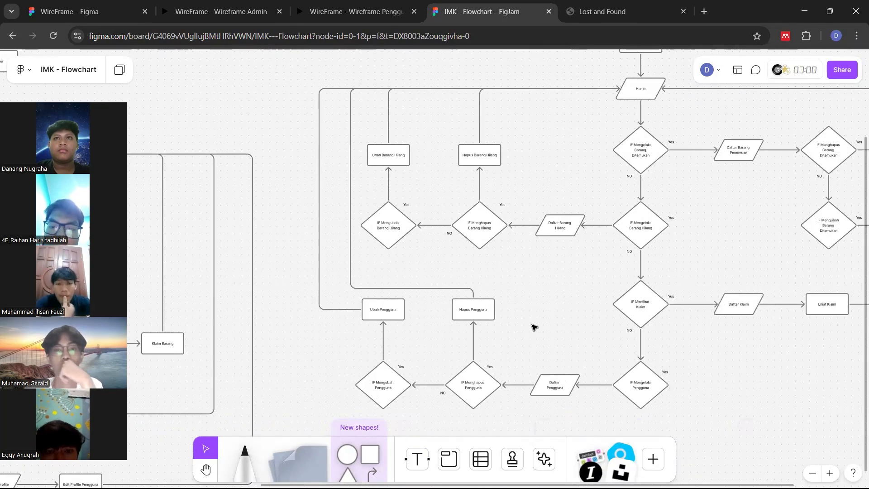
scroll(533, 326, right, 3)
scroll(533, 326, up, 3)
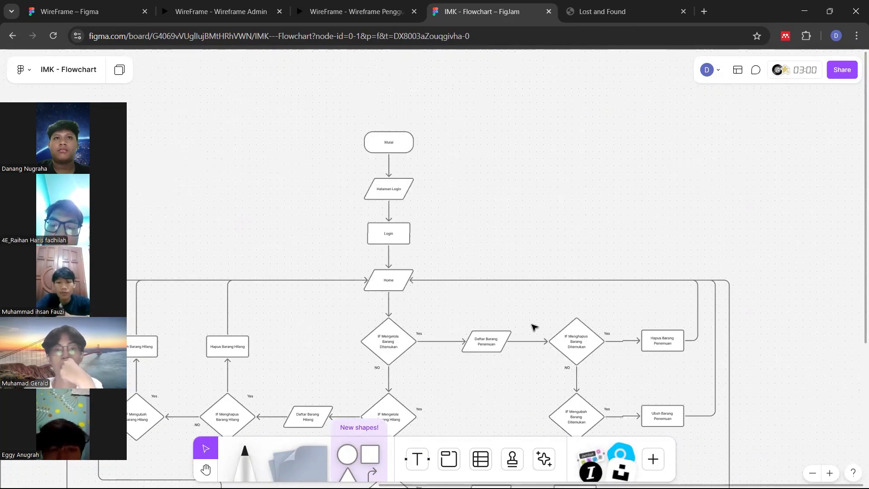
ctrl+scroll(533, 327, up, 5)
scroll(534, 327, up, 2)
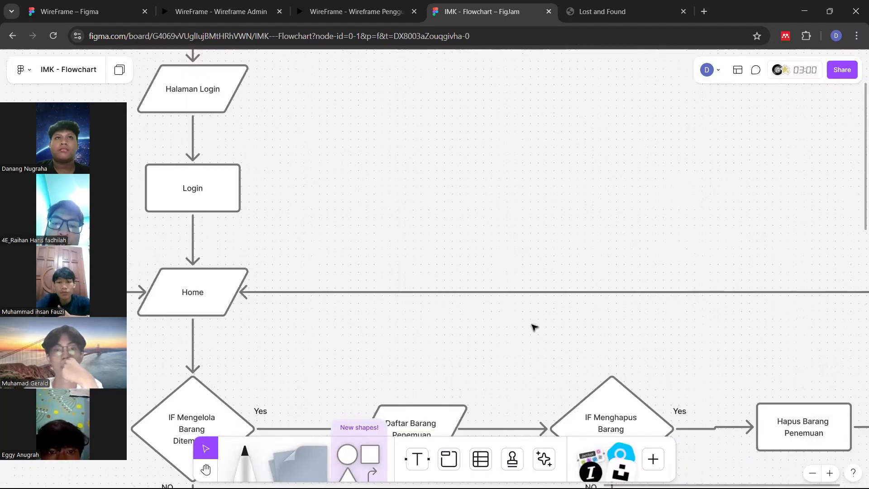
scroll(534, 327, left, 3)
scroll(532, 325, left, 3)
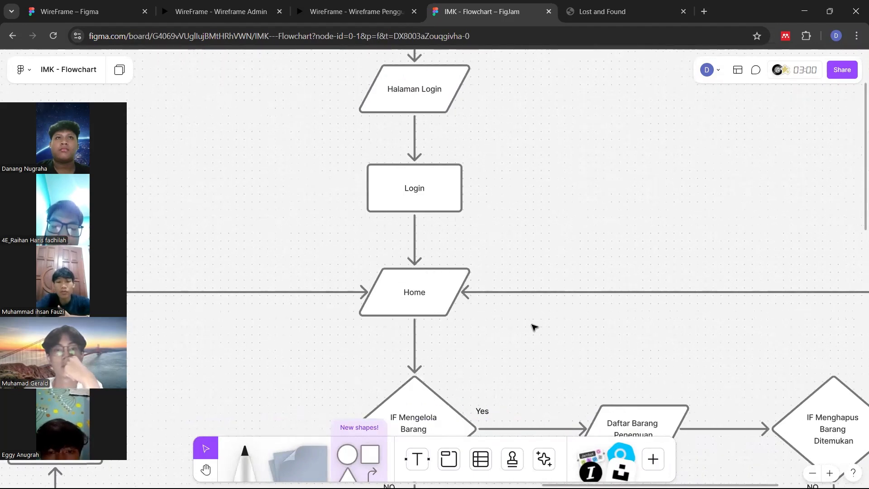
scroll(532, 325, up, 4)
ctrl+scroll(533, 327, down, 2)
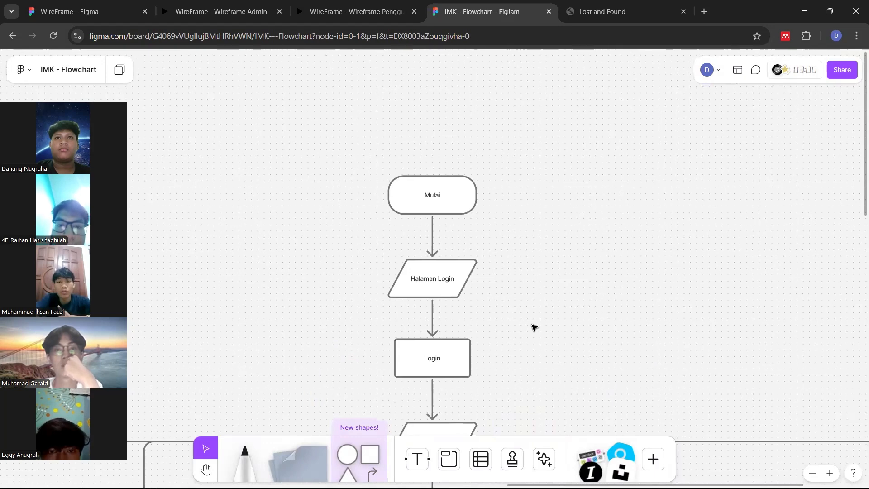
scroll(534, 327, down, 1)
scroll(534, 327, down, 2)
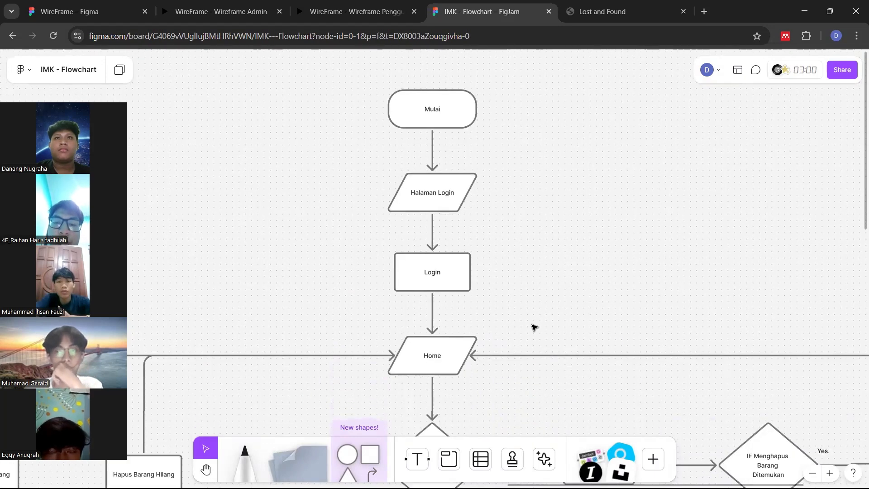
scroll(534, 326, down, 1)
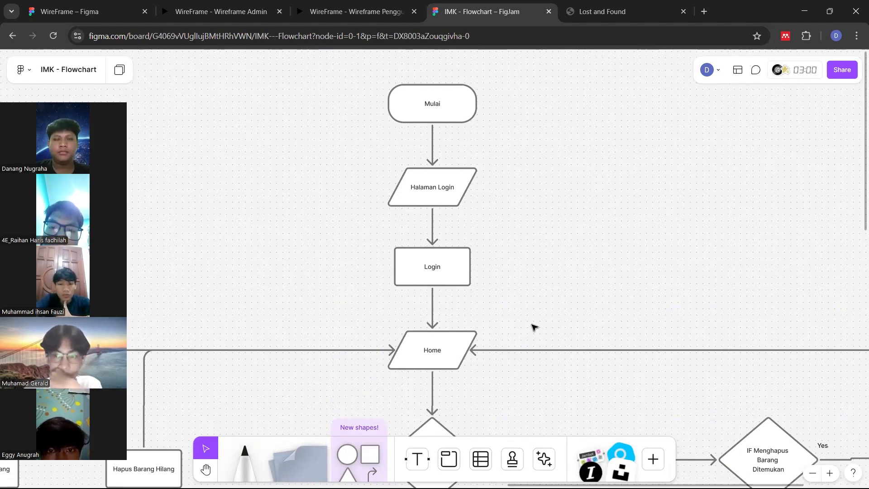
scroll(535, 327, down, 1)
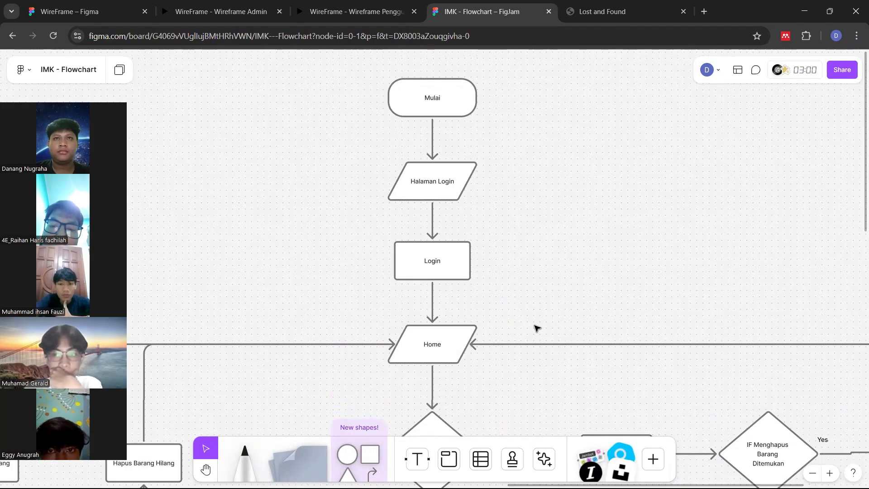
scroll(536, 326, down, 1)
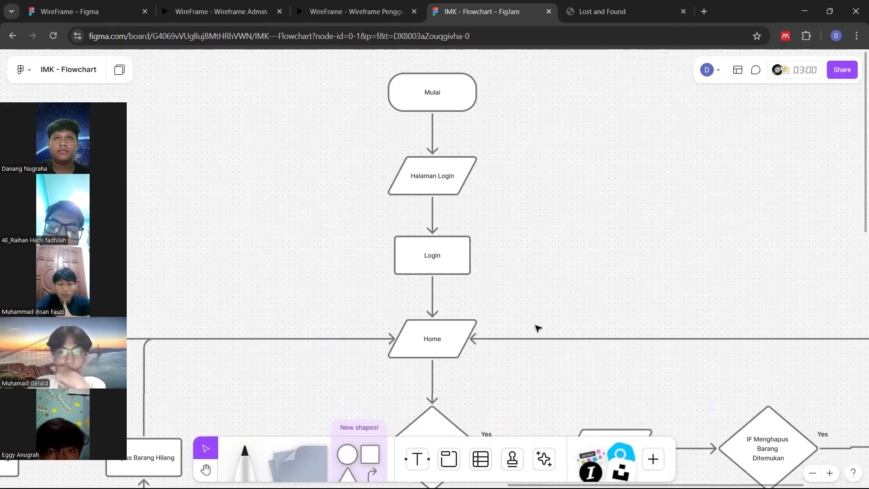
scroll(538, 307, down, 3)
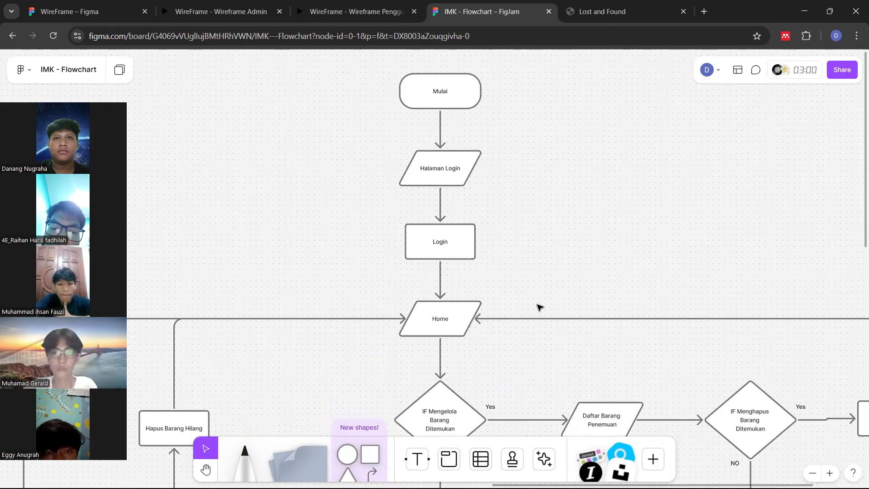
scroll(539, 307, down, 8)
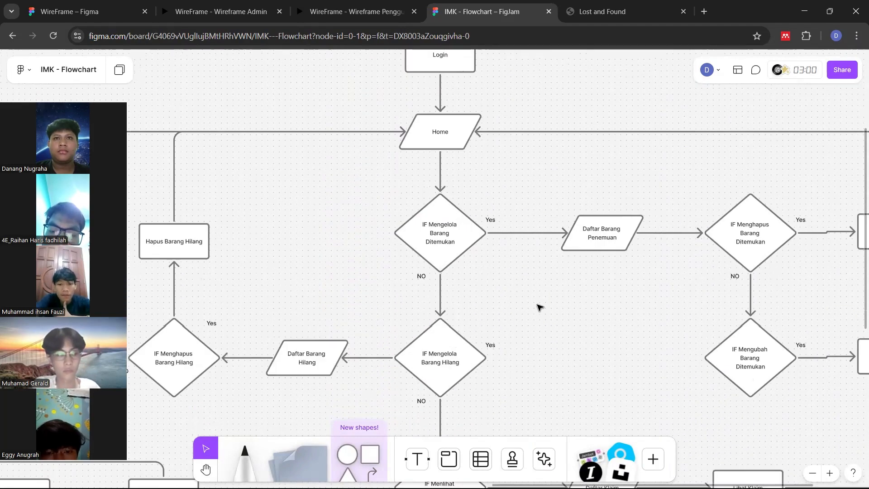
scroll(539, 306, up, 3)
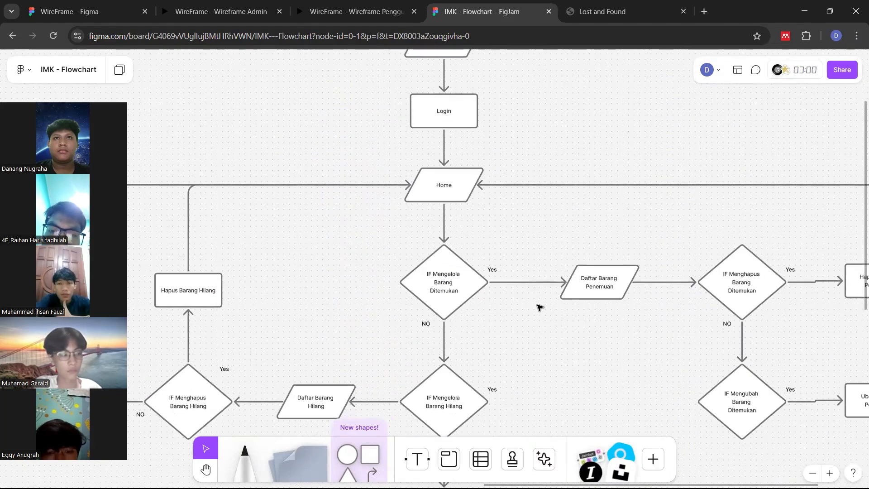
scroll(539, 307, down, 5)
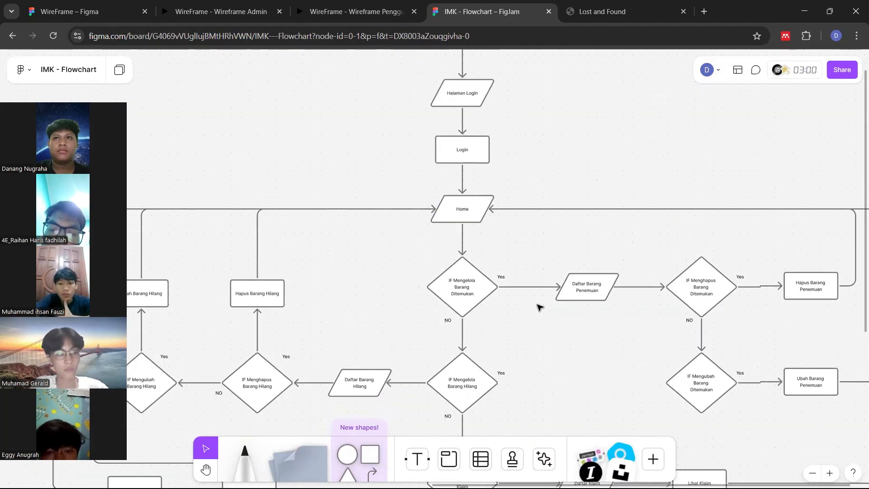
scroll(538, 307, down, 1)
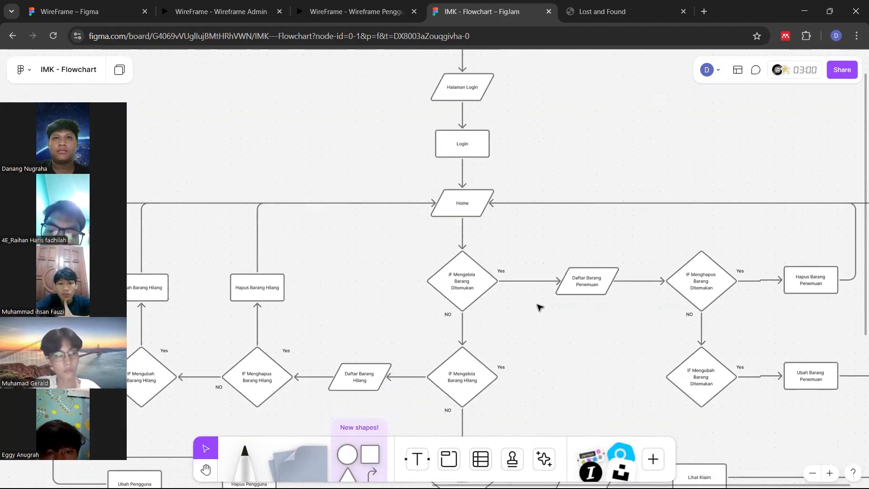
scroll(538, 307, right, 1)
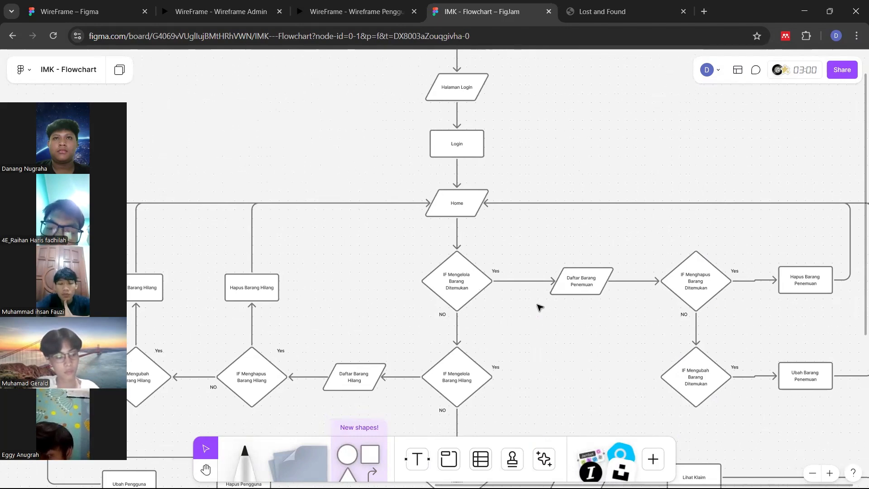
scroll(538, 307, down, 3)
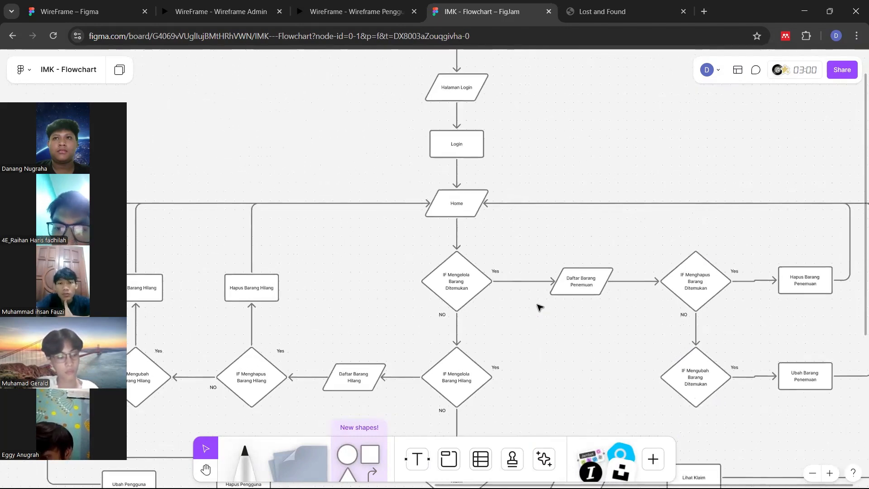
scroll(539, 307, down, 2)
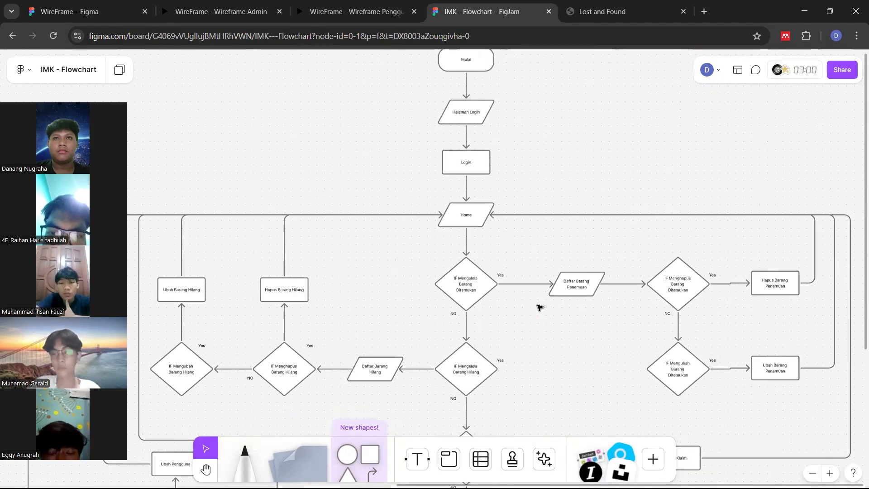
scroll(539, 307, down, 3)
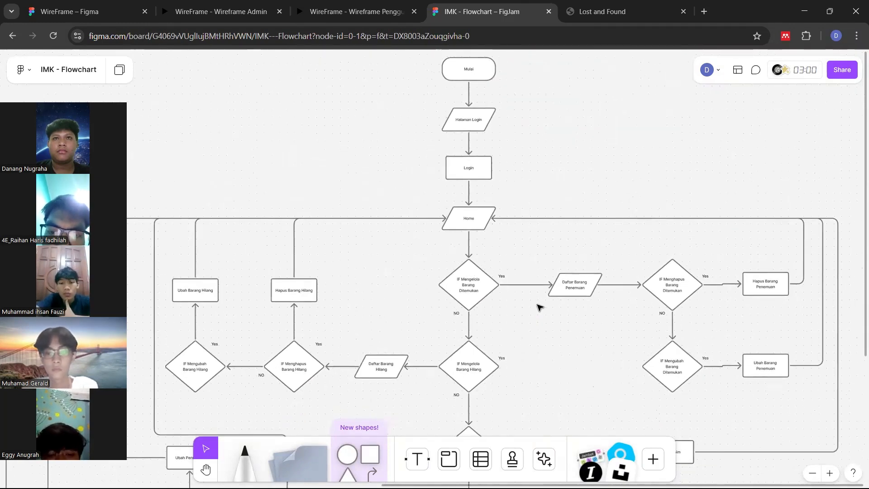
scroll(539, 307, down, 2)
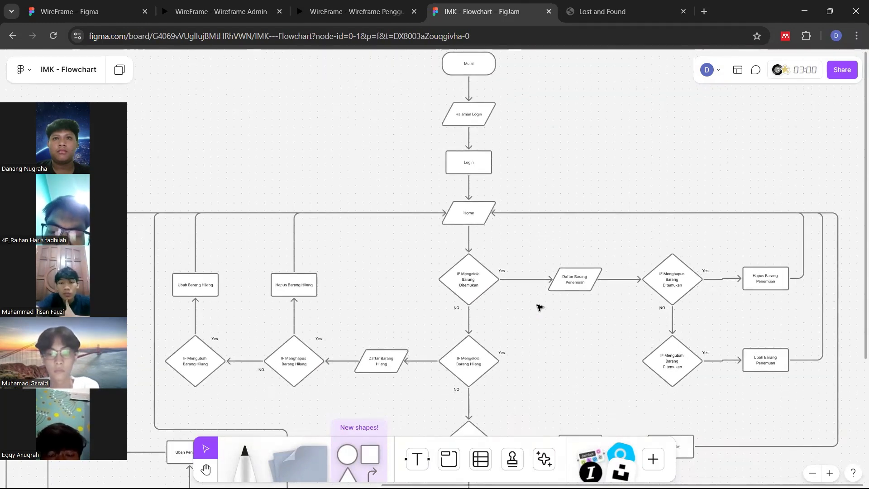
scroll(539, 307, down, 3)
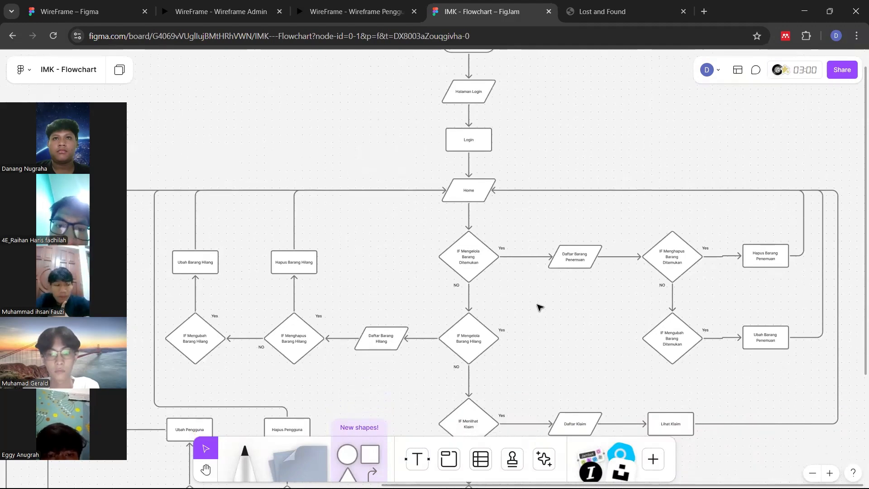
scroll(539, 307, up, 2)
scroll(538, 306, down, 5)
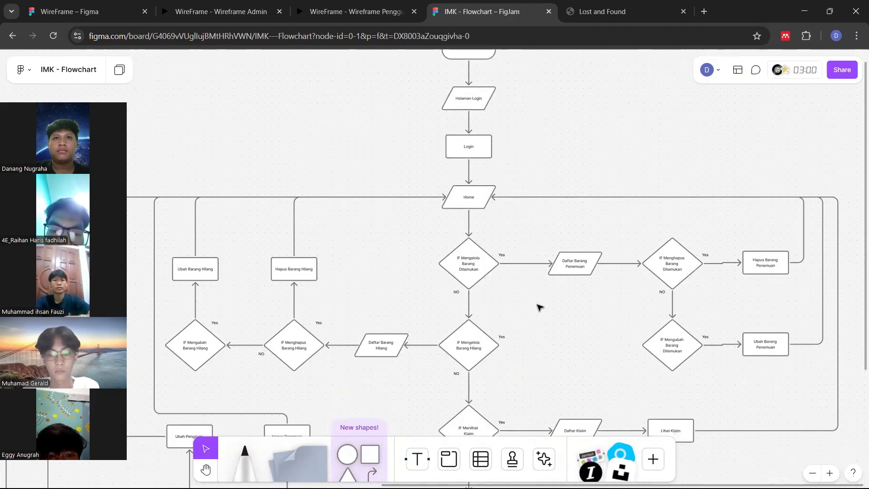
scroll(540, 307, down, 5)
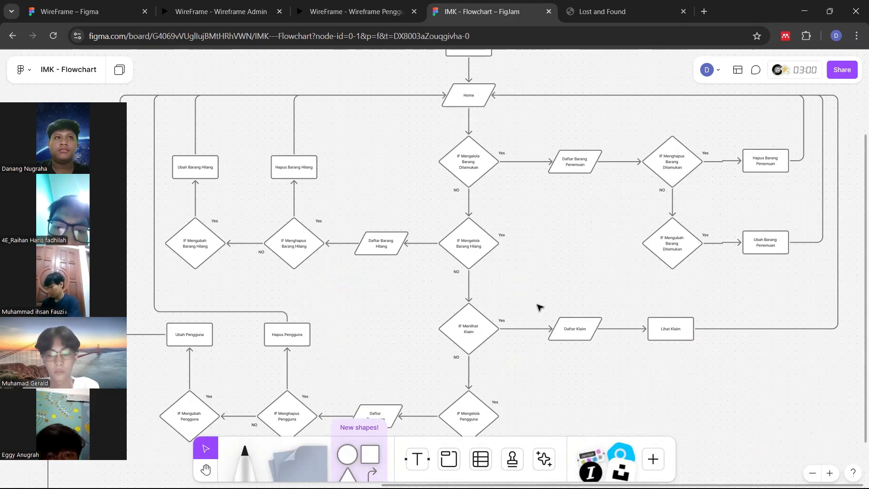
scroll(538, 307, down, 1)
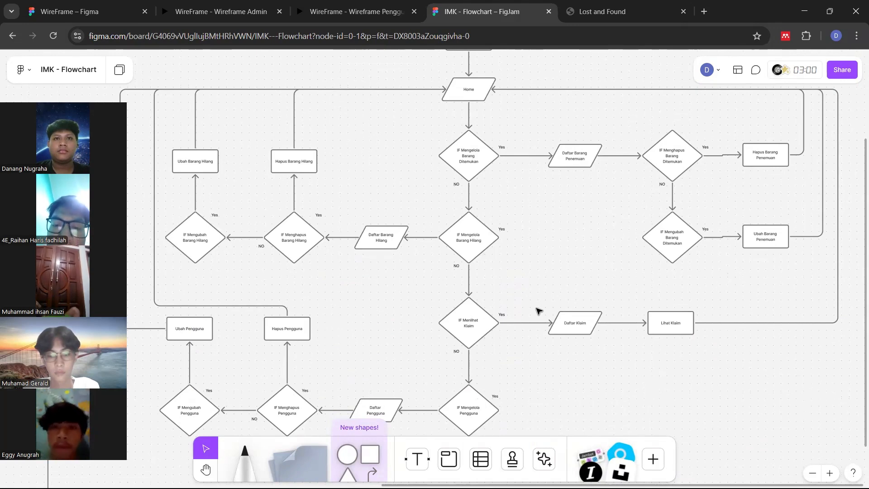
scroll(538, 311, down, 1)
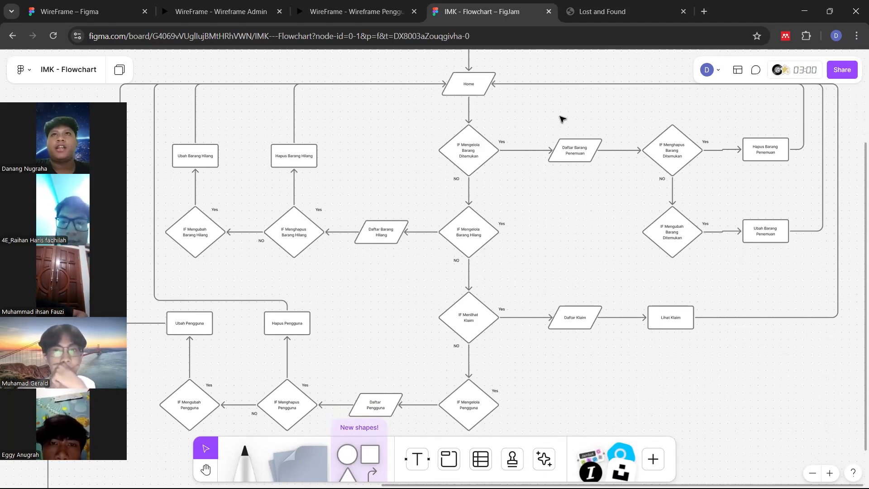
Switch to the Lost and Found Edge window and dismiss the Restore pages offer
key(alt+Tab)
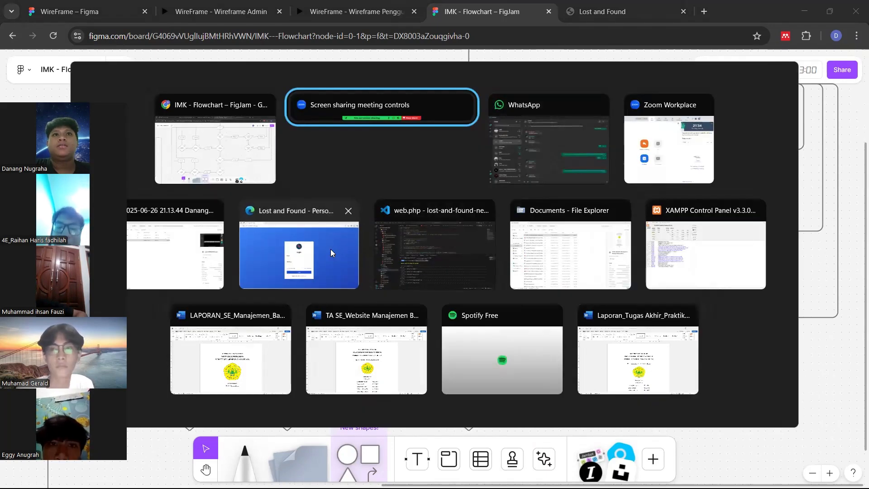
click(316, 232)
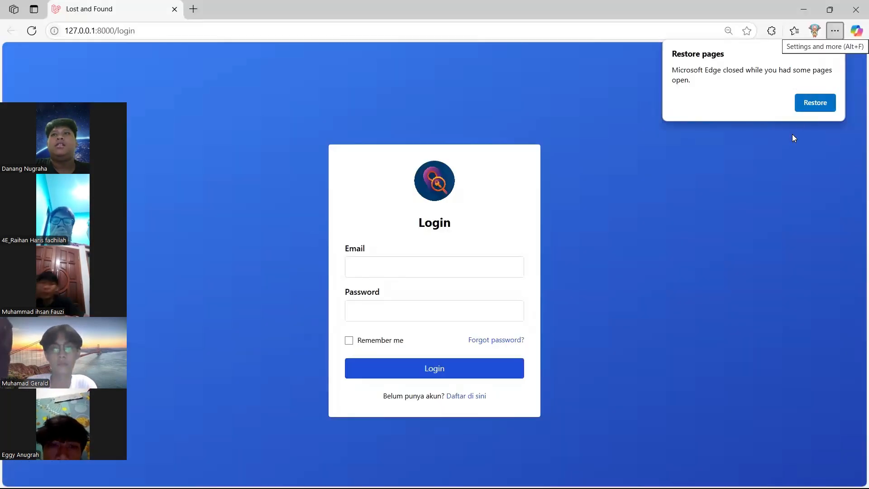
click(835, 49)
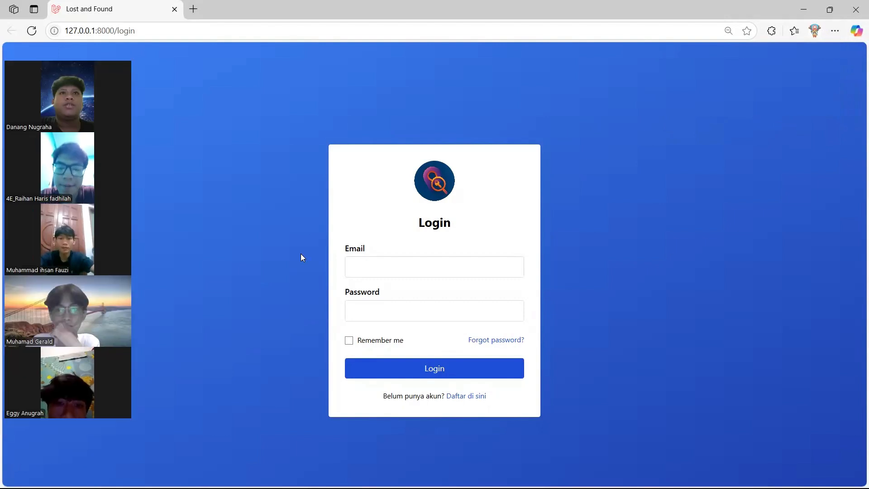
Log in with the saved email account and its password
click(380, 270)
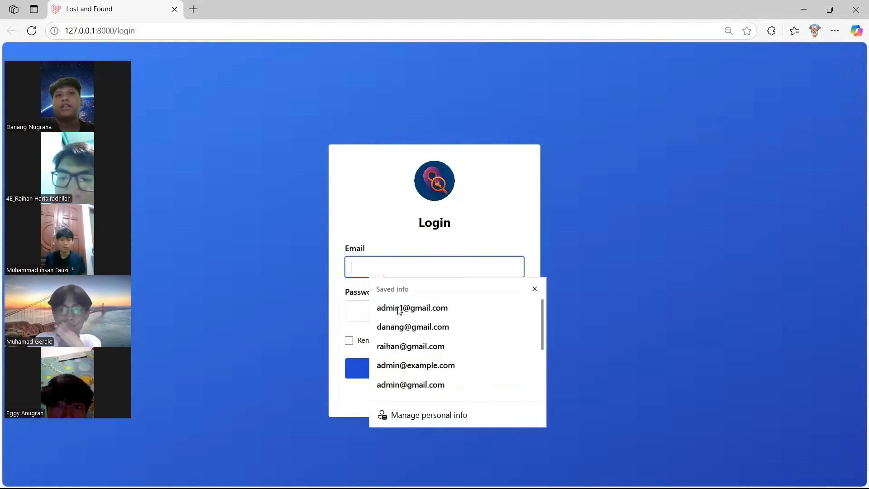
click(413, 326)
click(408, 311)
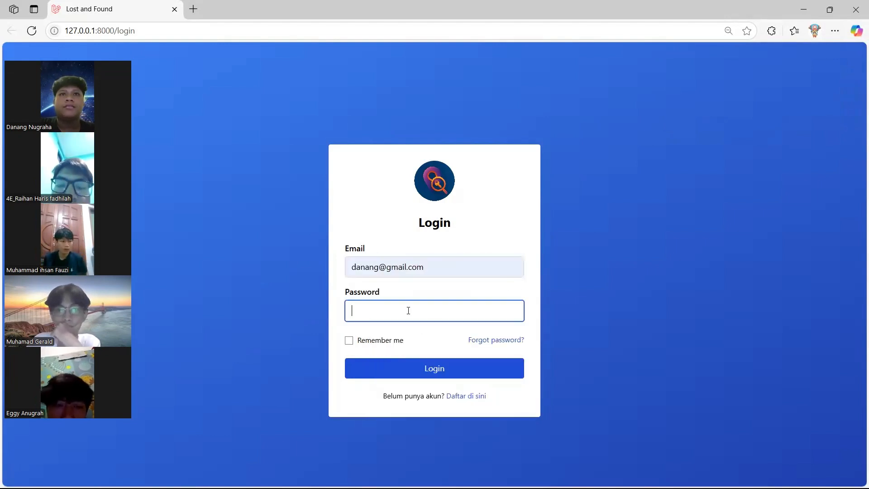
text(*******)
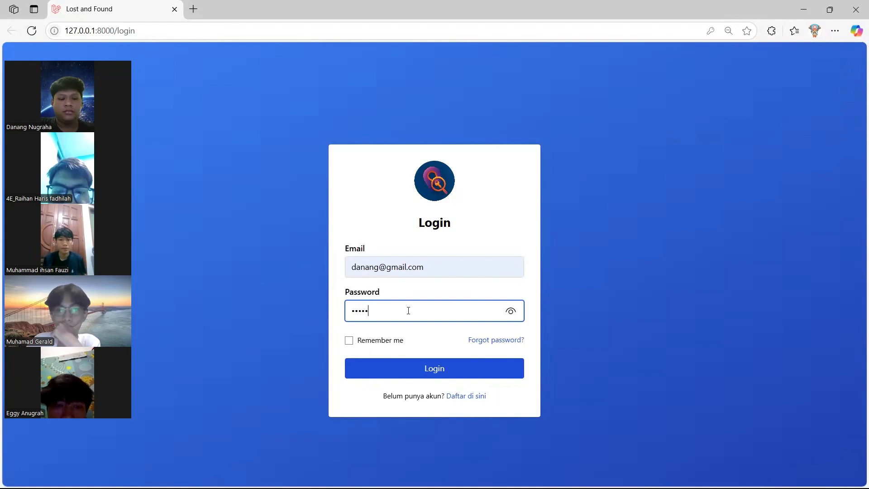
text(*)
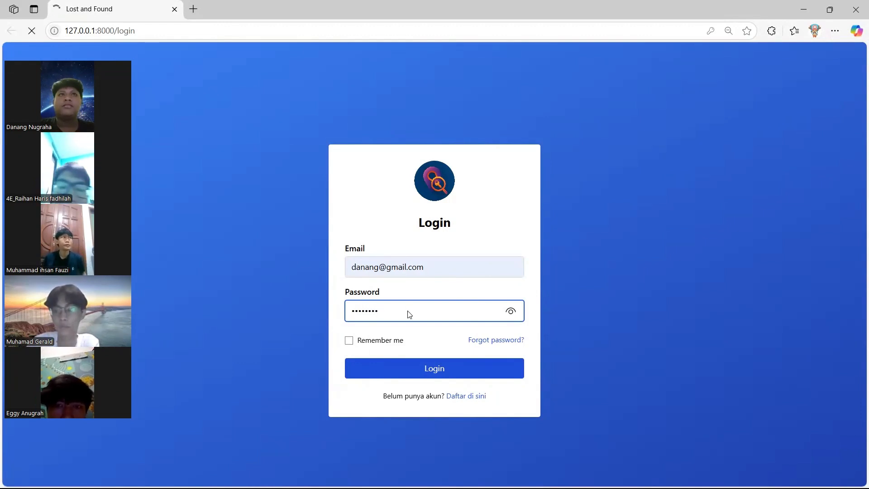
key(Return)
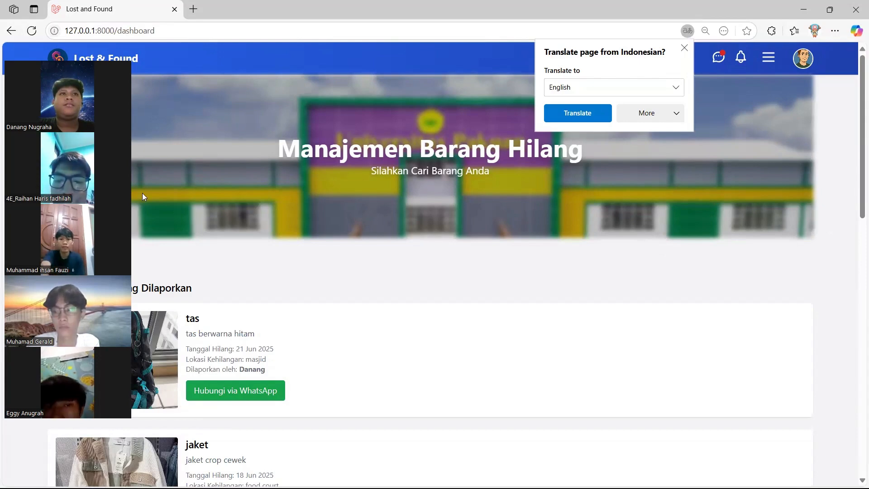
Scroll through the reported lost items to the footer and back, then dismiss the translation offer
drag(84, 186, 822, 233)
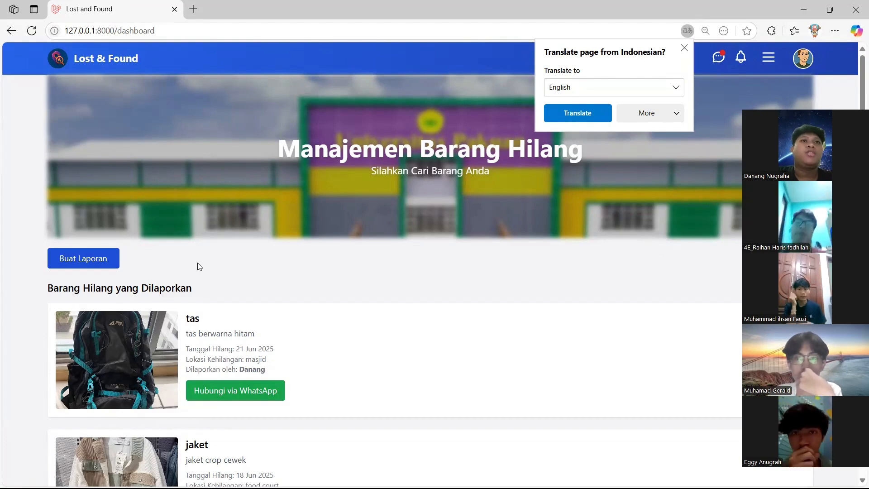
scroll(198, 266, down, 2)
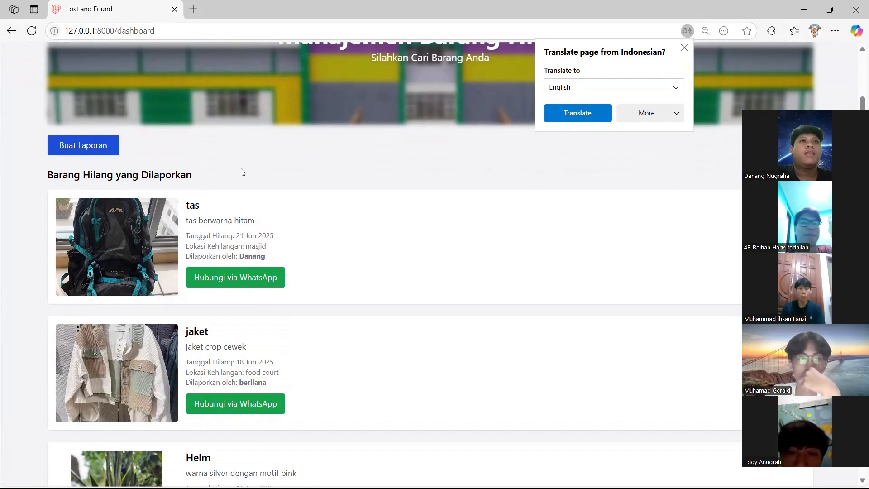
scroll(243, 172, down, 1)
scroll(243, 172, down, 2)
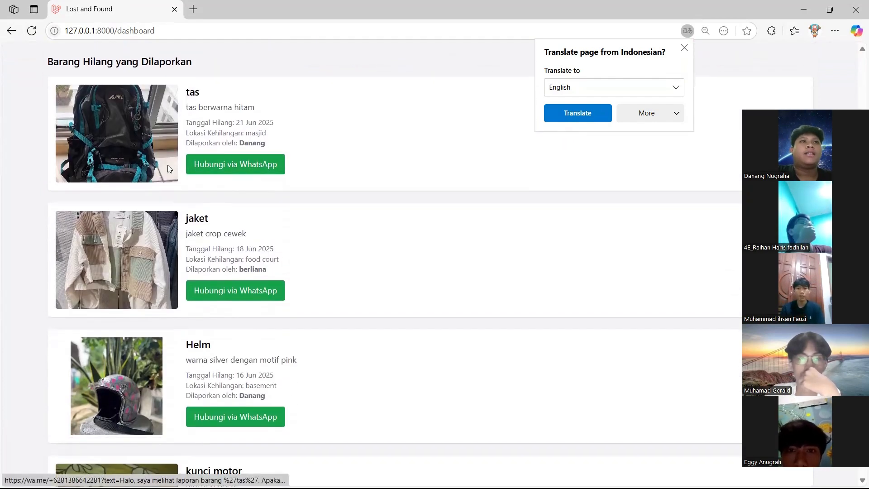
scroll(281, 211, down, 1)
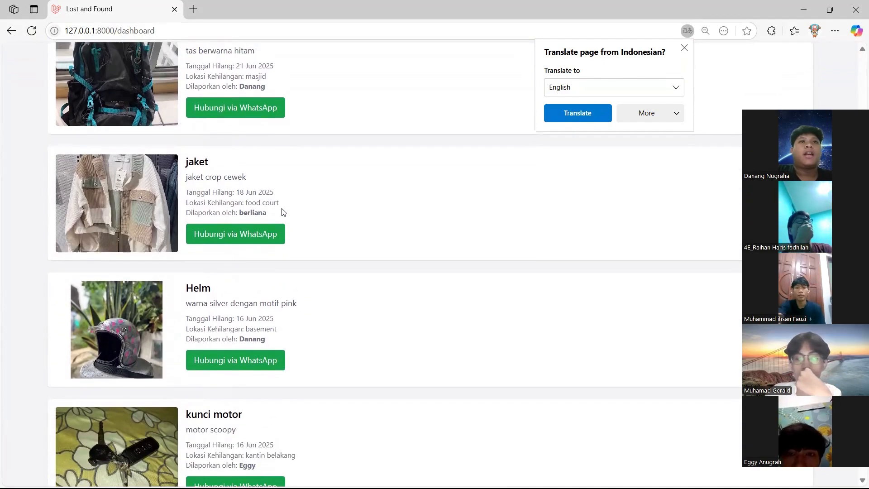
scroll(282, 212, down, 4)
scroll(282, 212, down, 4)
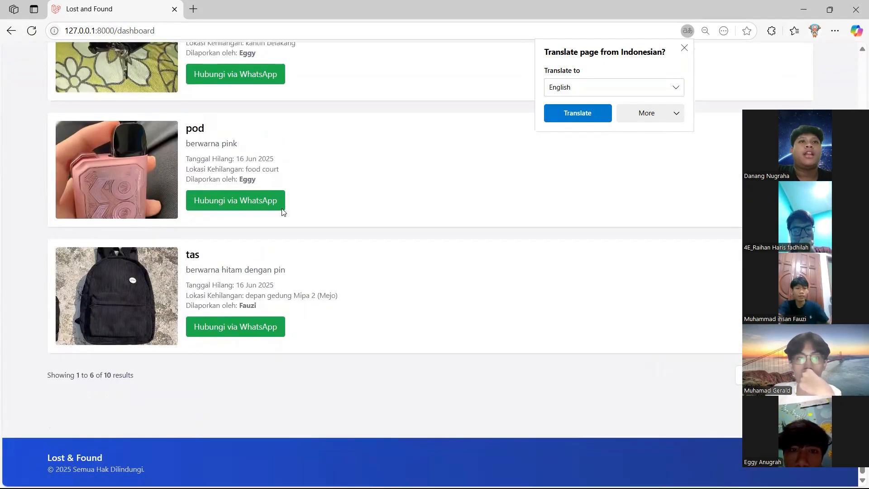
scroll(282, 213, up, 15)
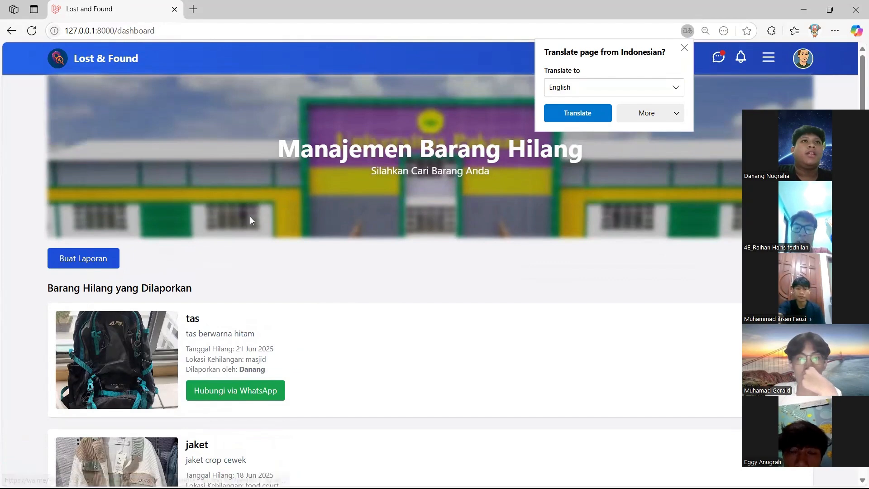
click(684, 48)
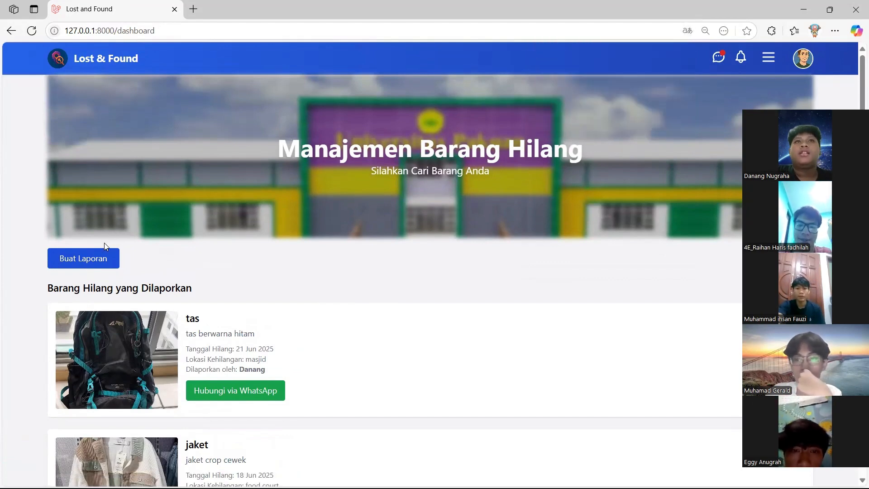
Open the lost-item report form and enter item name jaket with description 'jaket hitam'
click(105, 256)
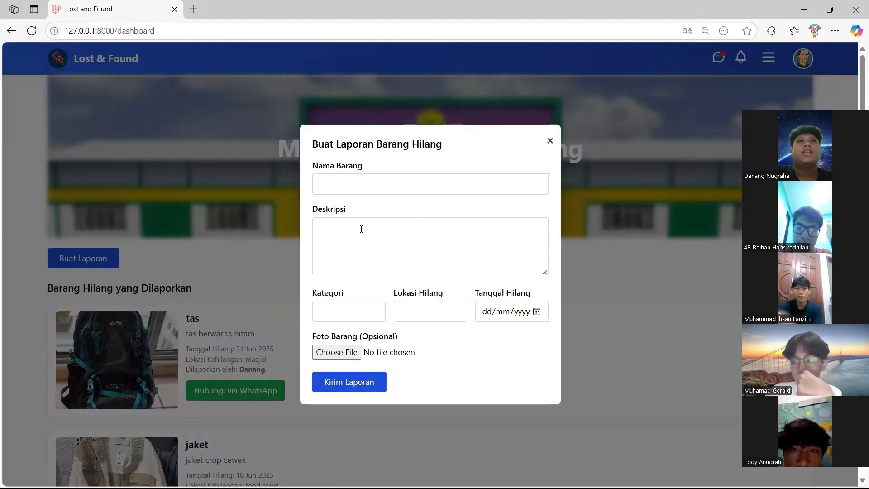
click(370, 191)
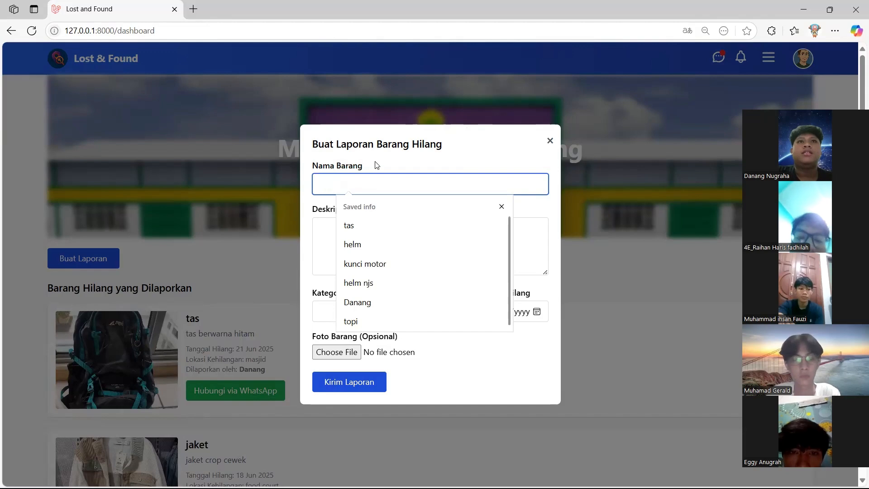
click(500, 207)
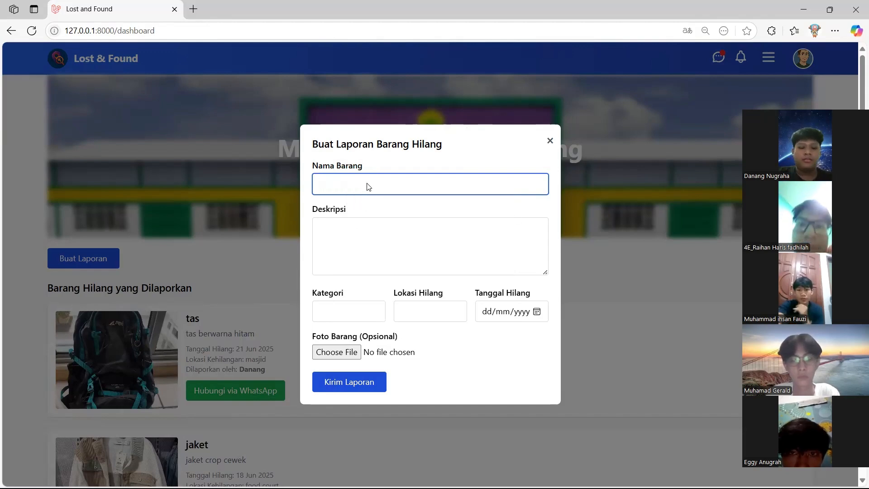
text(et)
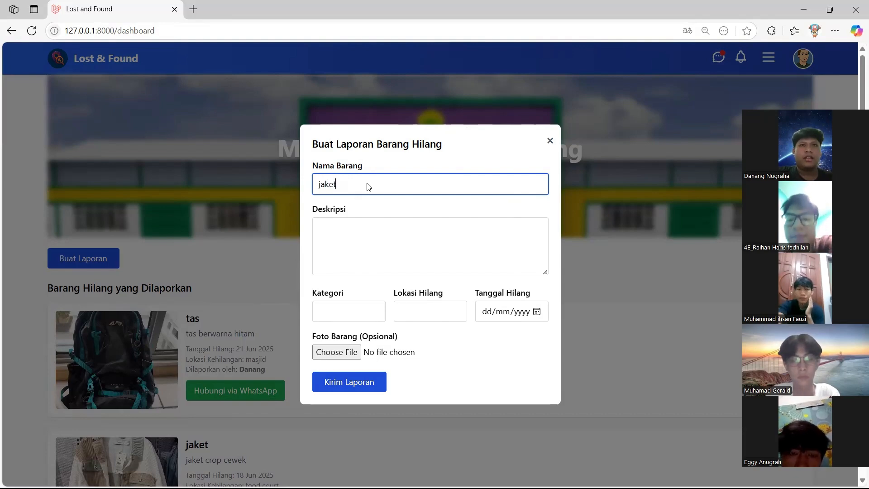
click(372, 228)
text(jak)
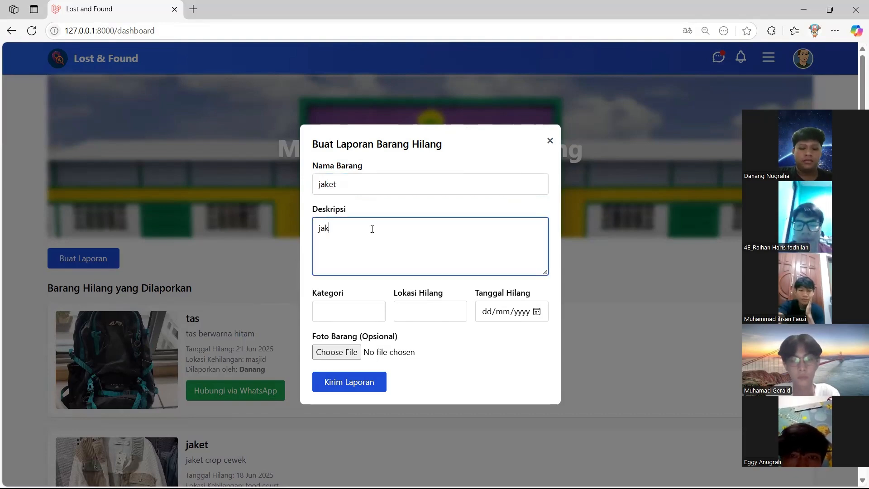
text(et hit)
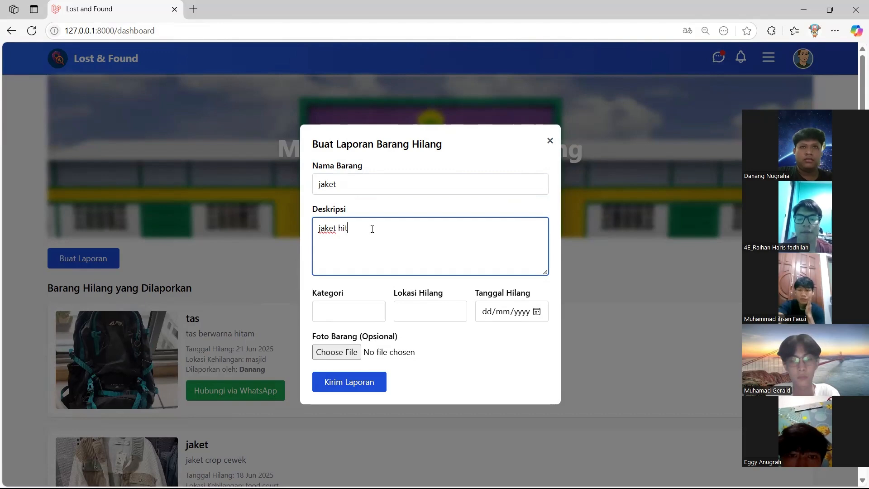
text(am)
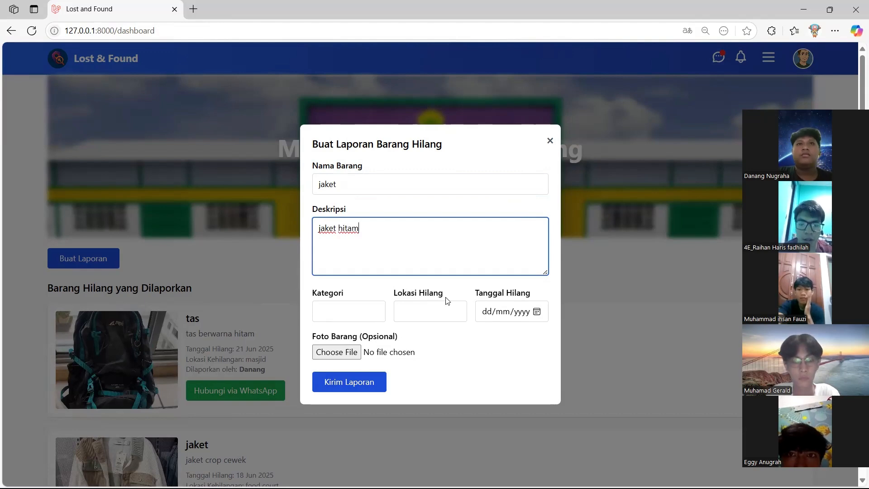
Set category pakaian, location food court, and the lost date to today, 26/06/2025
click(355, 313)
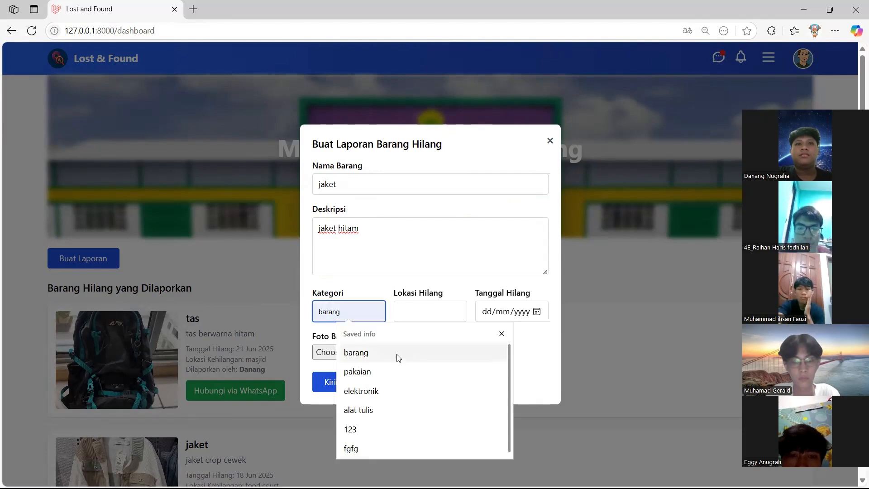
click(394, 373)
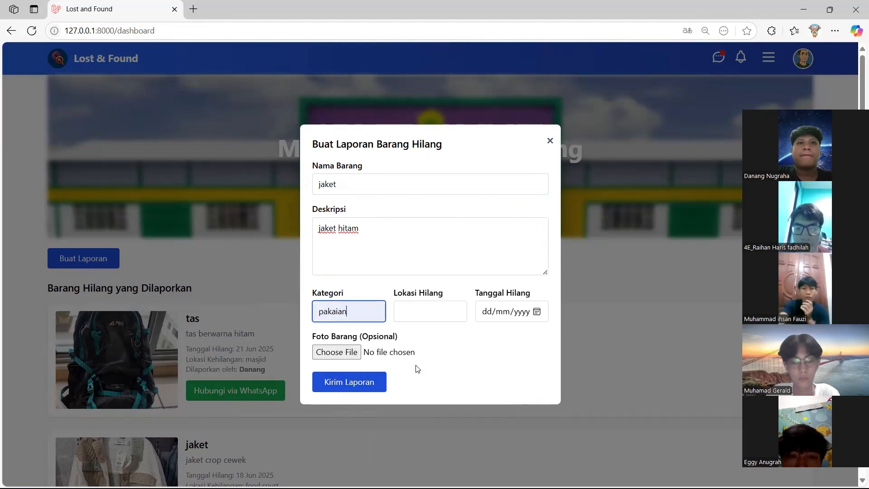
click(429, 317)
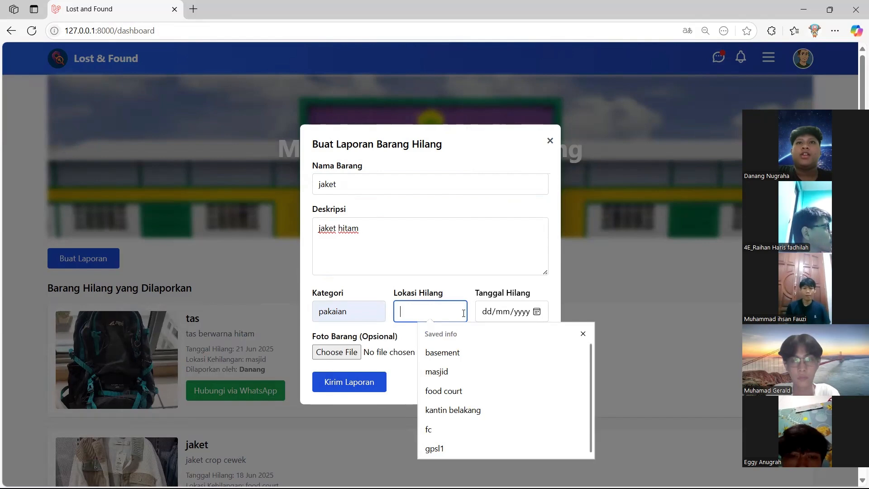
click(444, 391)
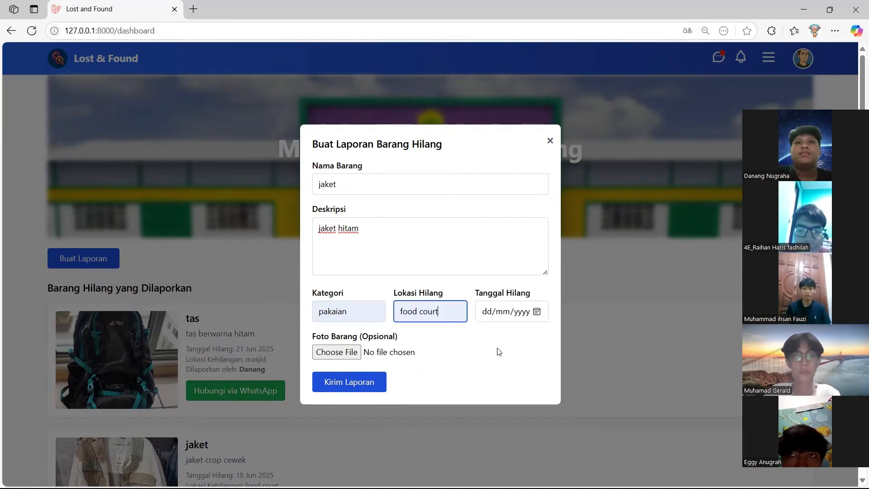
click(537, 311)
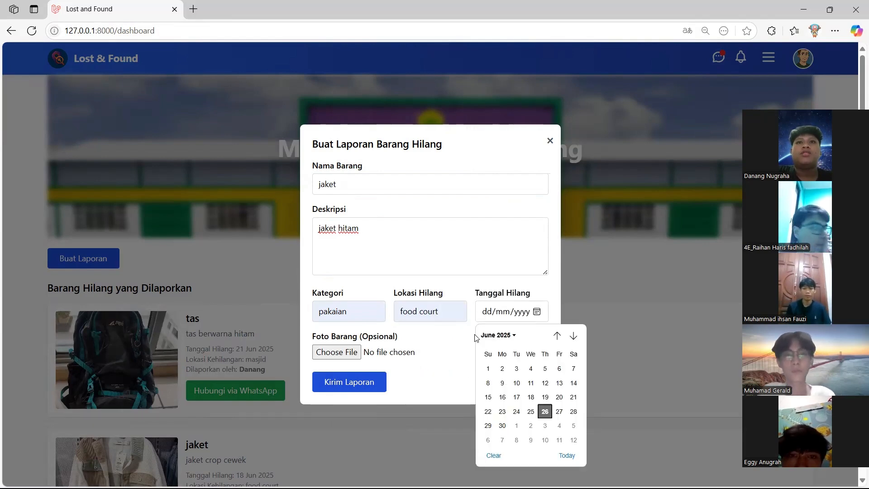
click(566, 455)
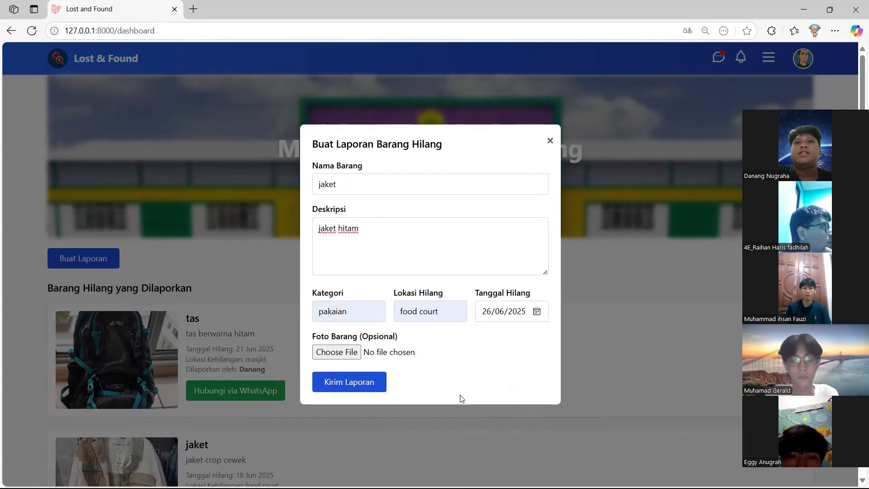
Attach jaket cowo2.jpeg from the Downloads folder as the report's photo
click(344, 353)
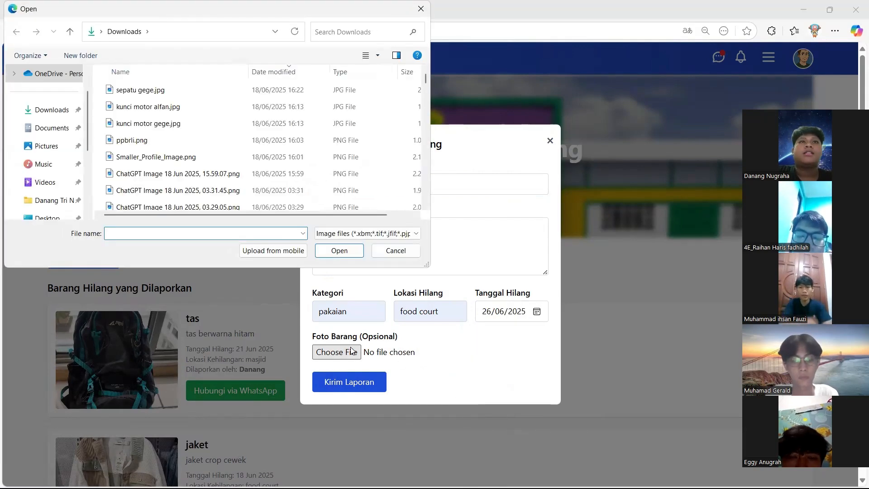
click(53, 146)
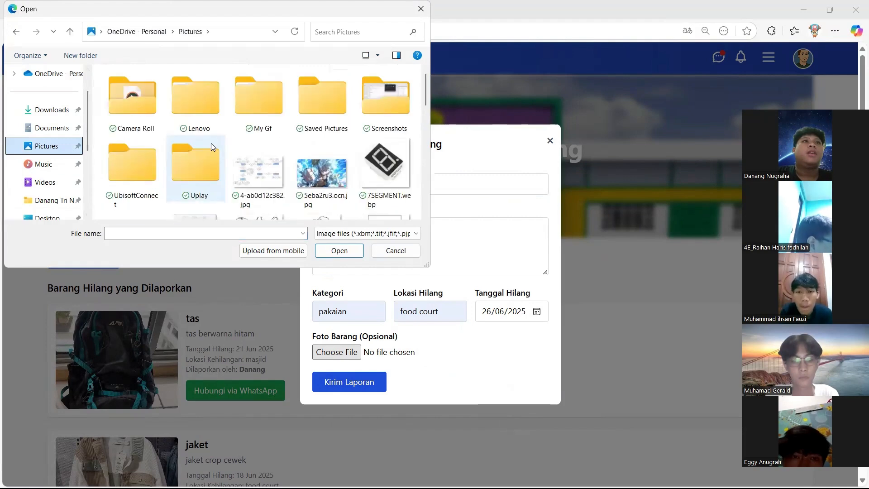
scroll(262, 133, down, 3)
scroll(263, 134, down, 5)
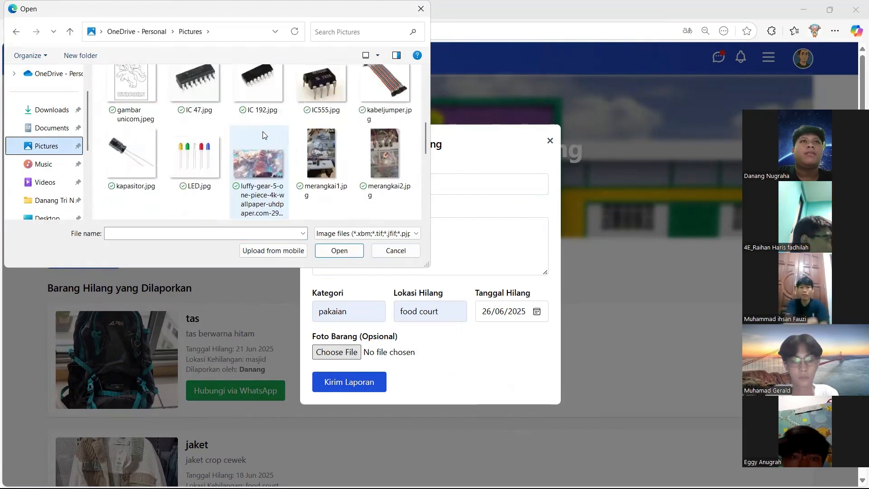
scroll(260, 138, down, 2)
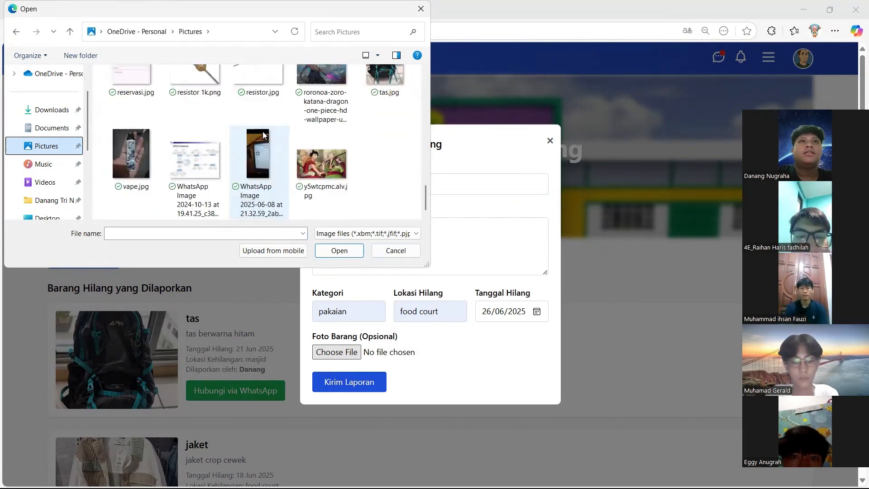
scroll(260, 138, up, 2)
click(56, 115)
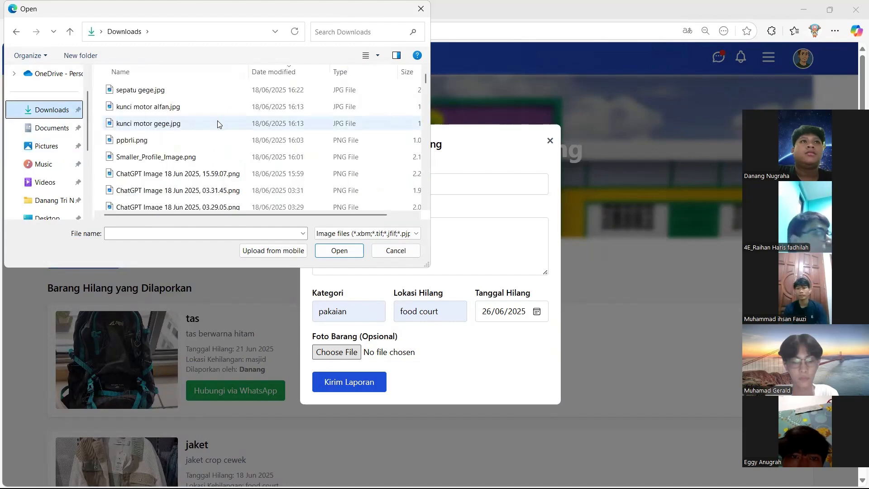
scroll(219, 123, down, 5)
scroll(218, 124, down, 8)
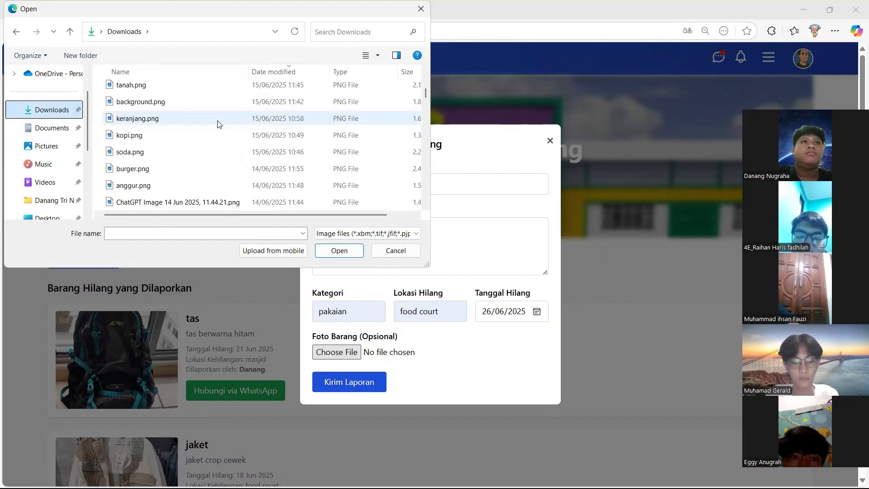
scroll(218, 124, down, 2)
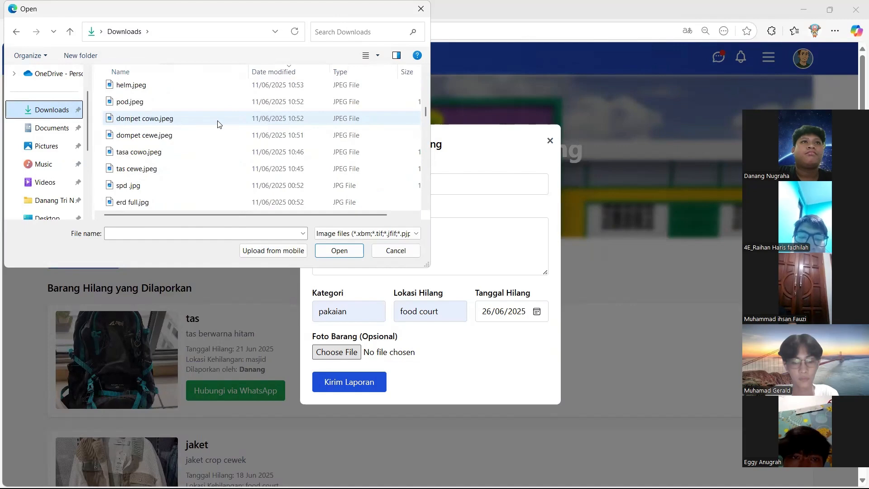
scroll(219, 124, down, 3)
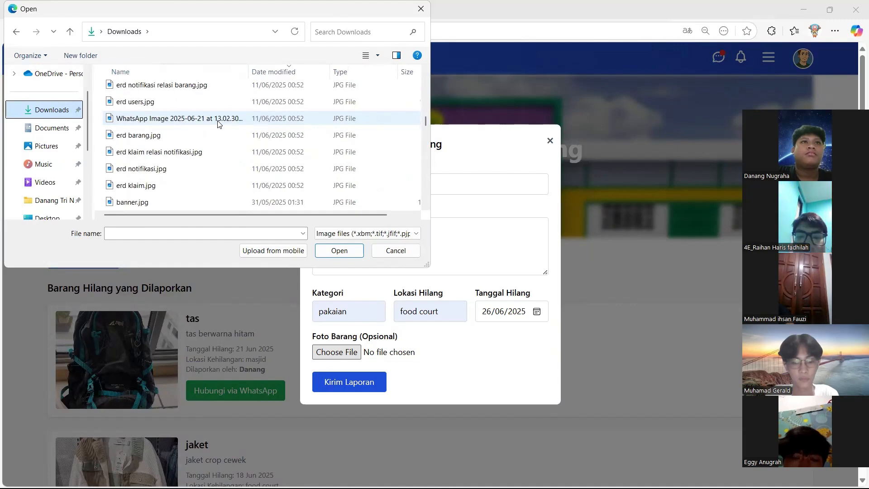
scroll(218, 124, up, 5)
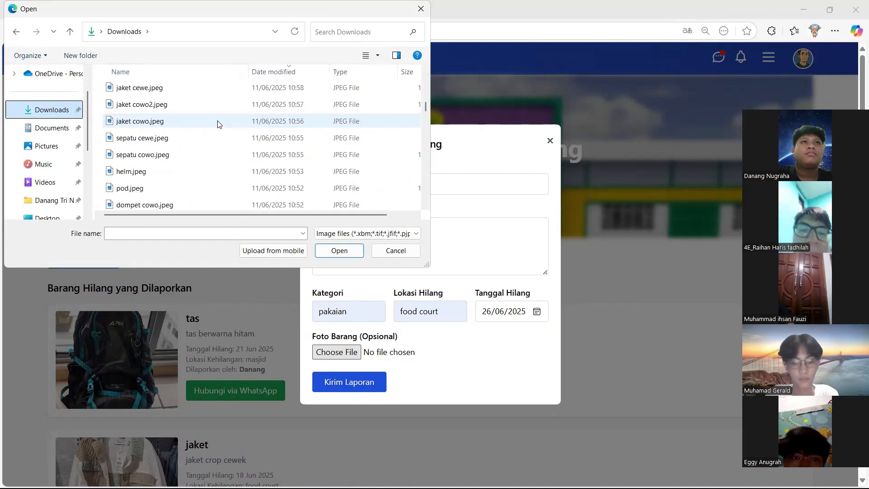
scroll(218, 124, up, 1)
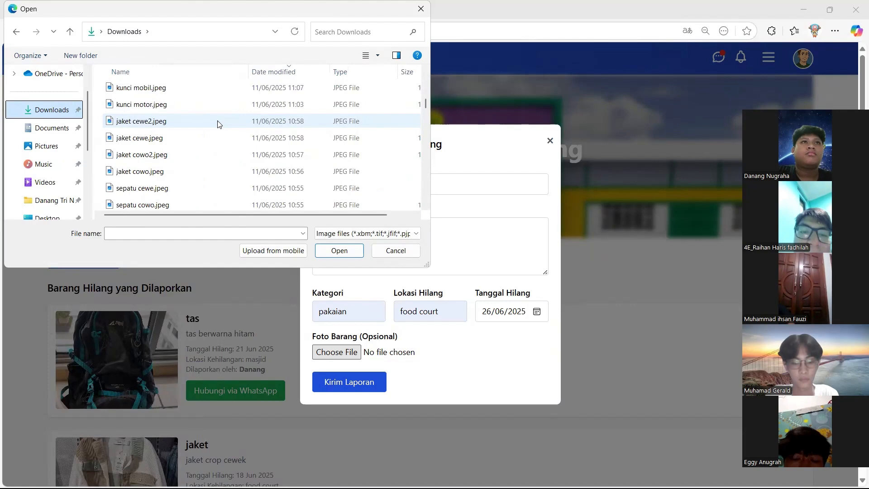
click(206, 159)
click(329, 250)
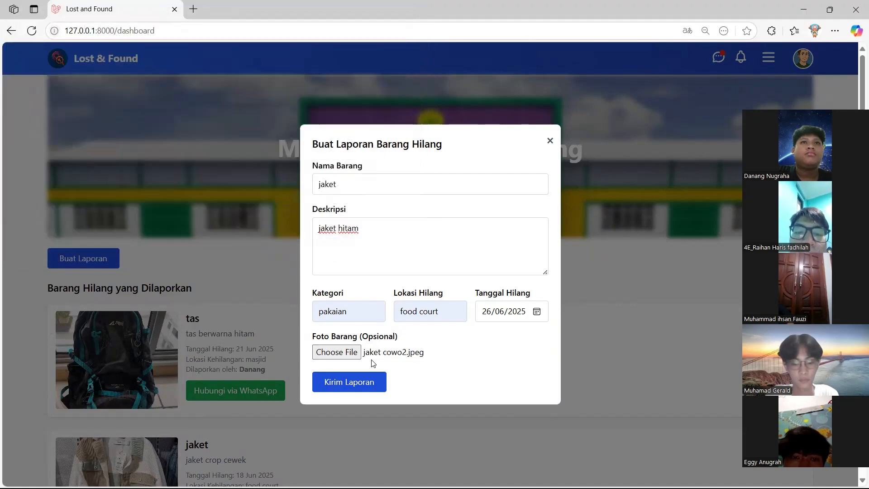
Submit the jaket report with Kirim Laporan and check it heads the dashboard list
click(366, 382)
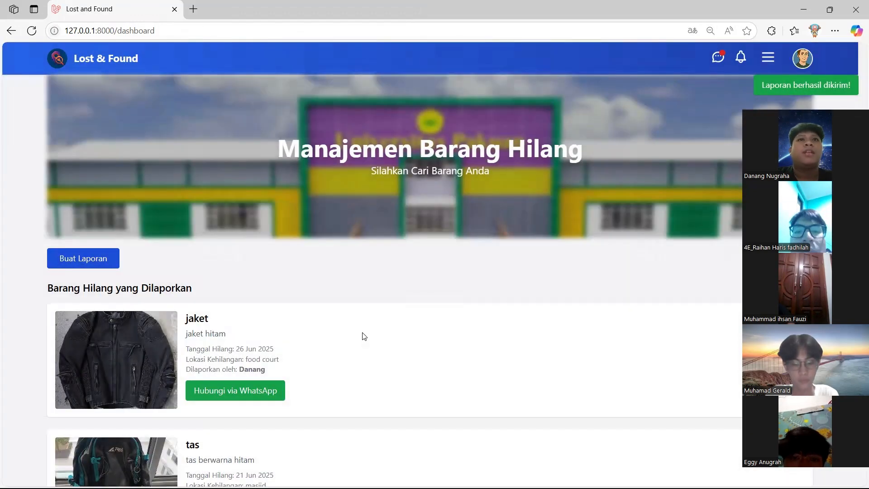
scroll(303, 292, down, 1)
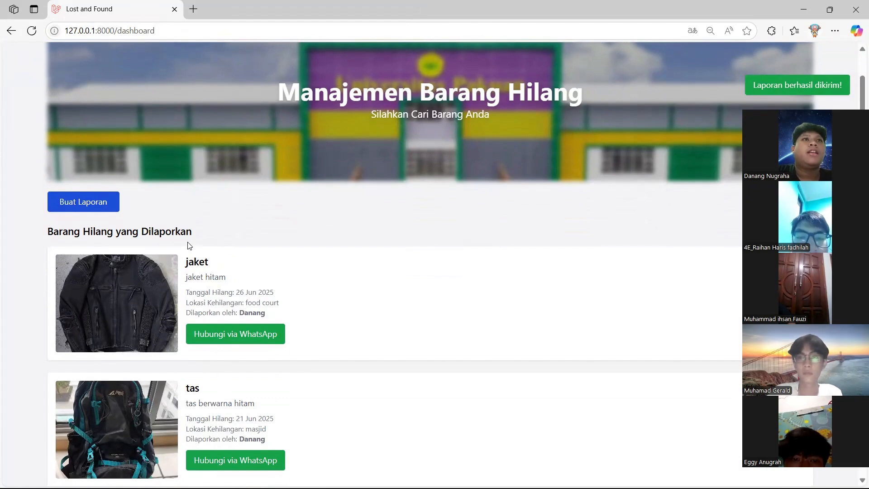
scroll(200, 217, down, 1)
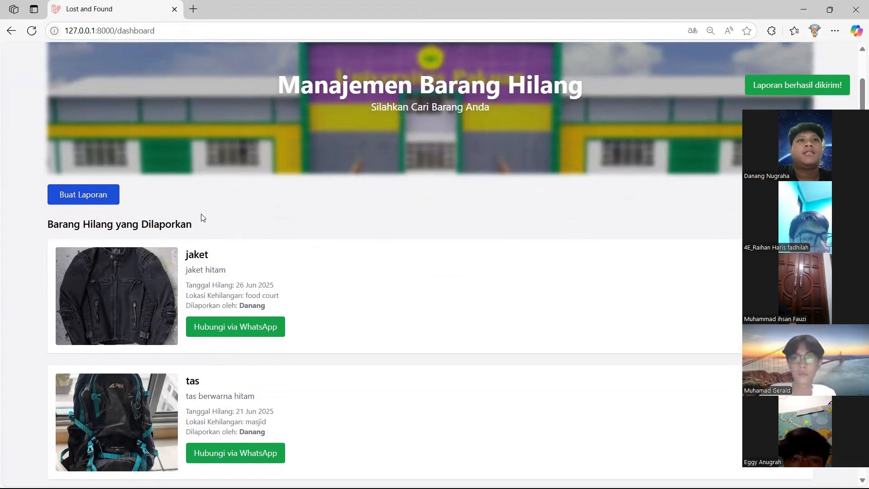
scroll(201, 217, up, 2)
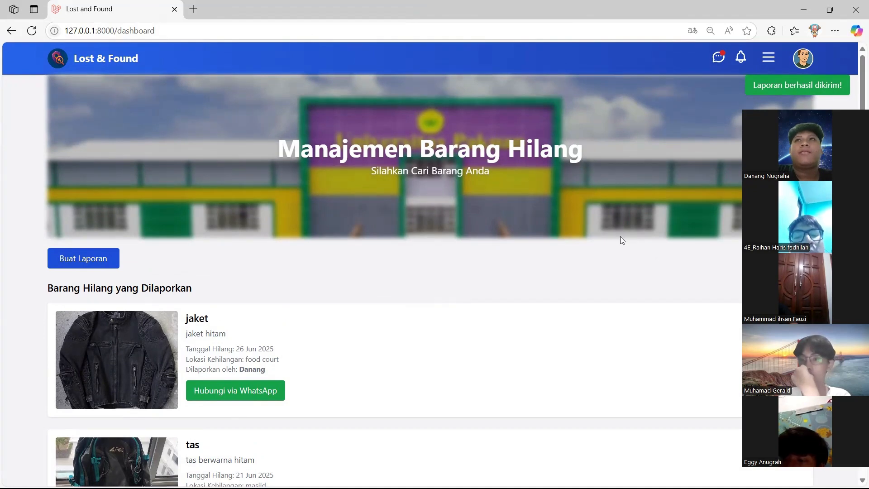
Open the Tambah Barang form and enter kunci motor with description 'kunci motor remote'
click(768, 57)
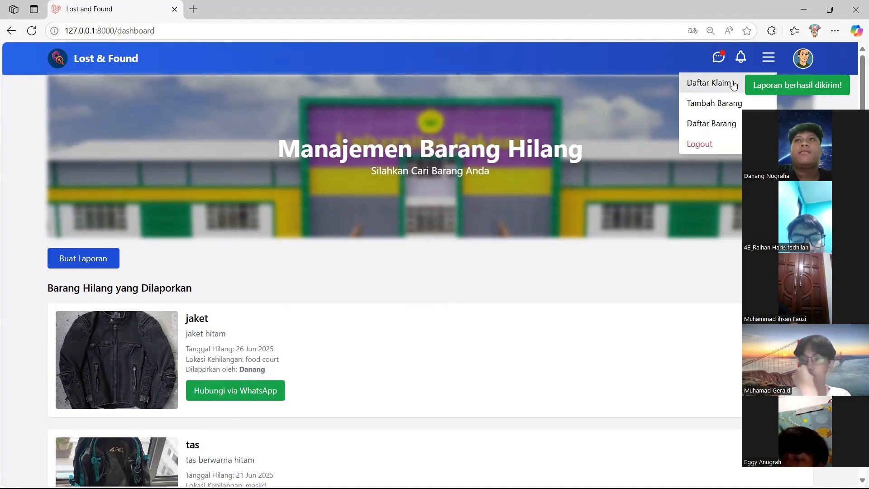
click(710, 103)
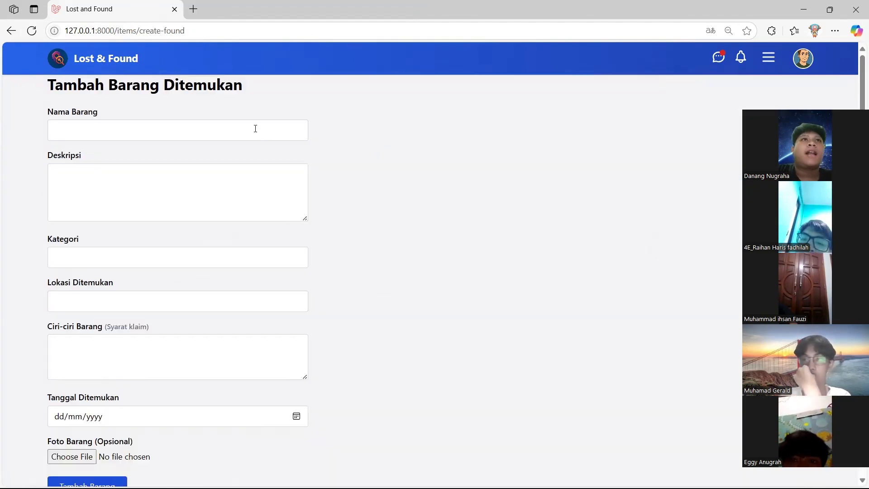
click(220, 134)
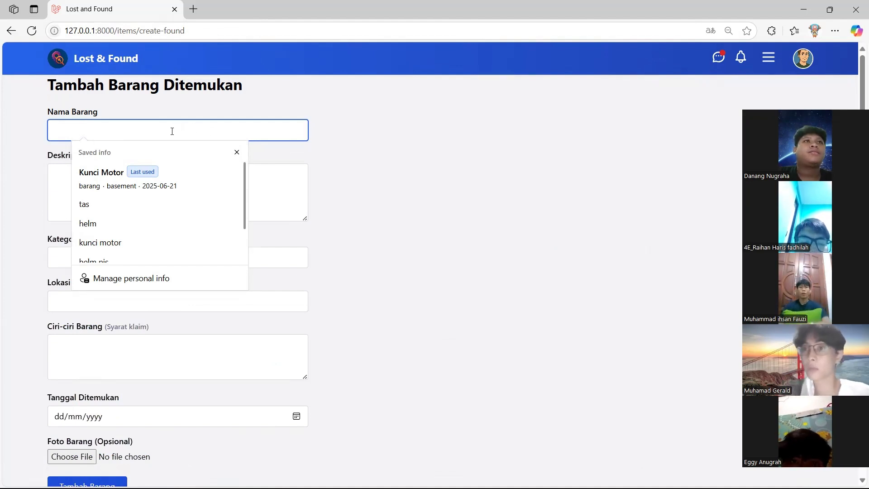
text(ku)
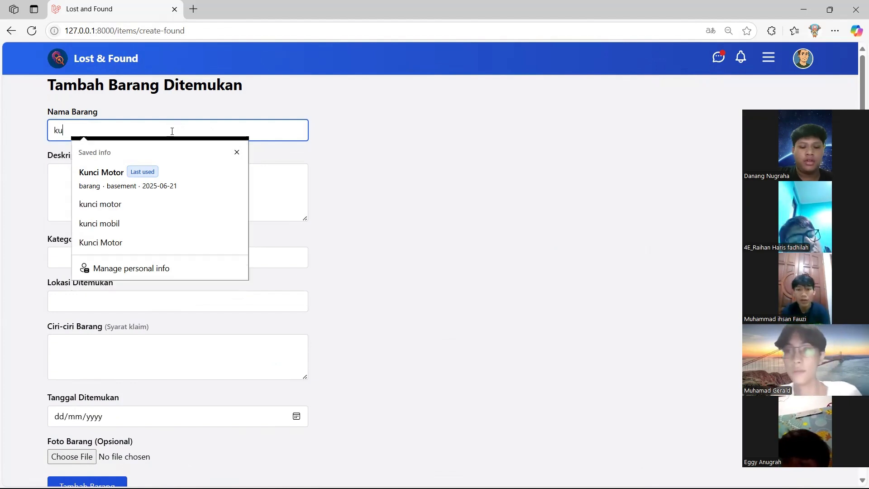
text(nci motor)
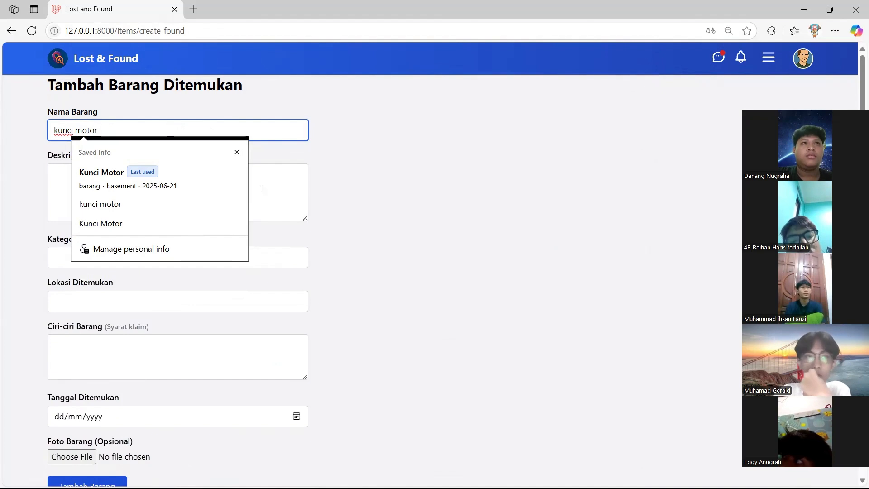
click(280, 191)
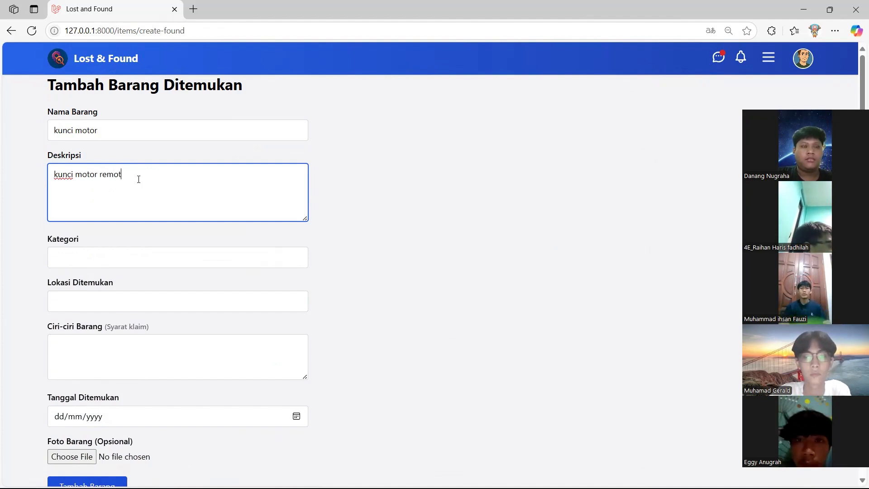
Set category barang, location basement, and type the features 'kunci motor apakah ini?'
click(134, 256)
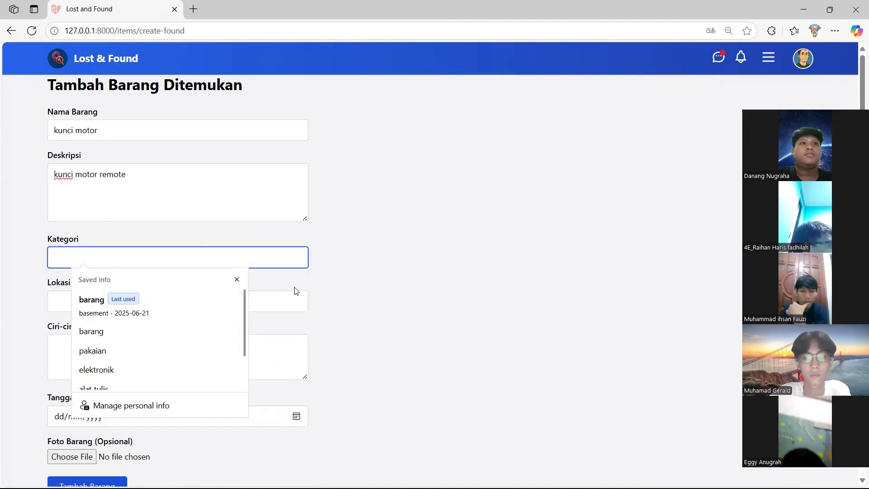
click(140, 326)
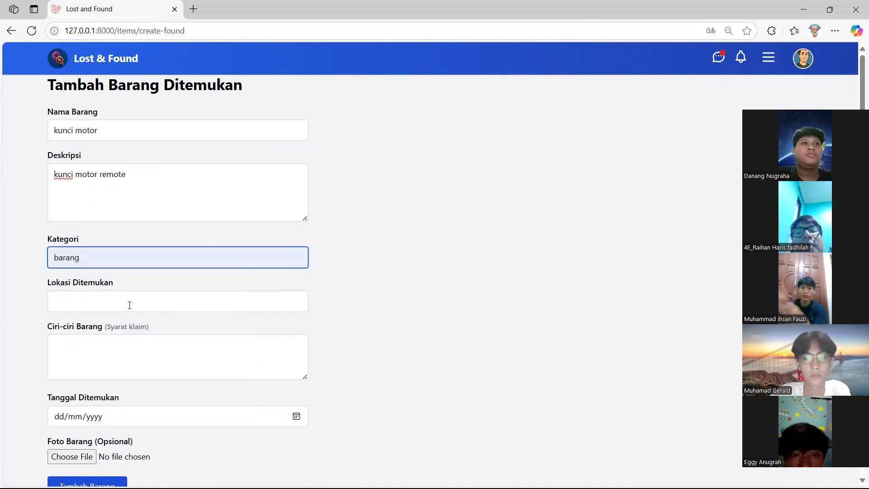
click(129, 305)
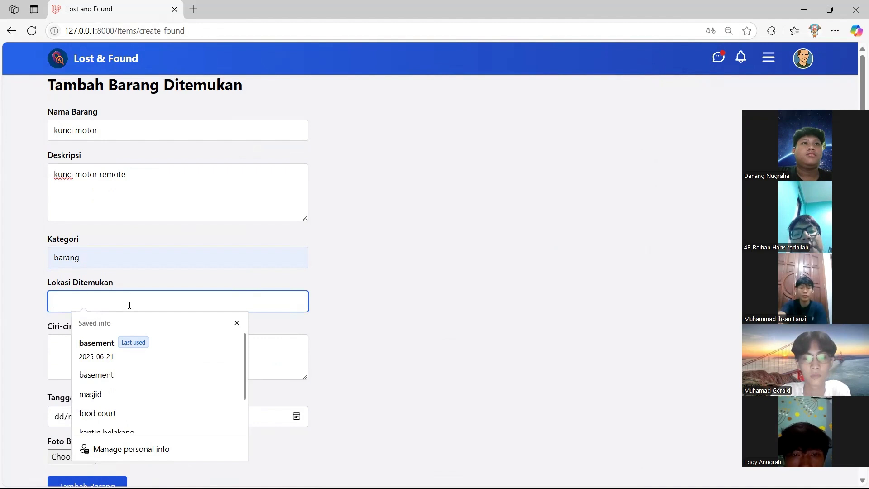
click(161, 384)
click(174, 355)
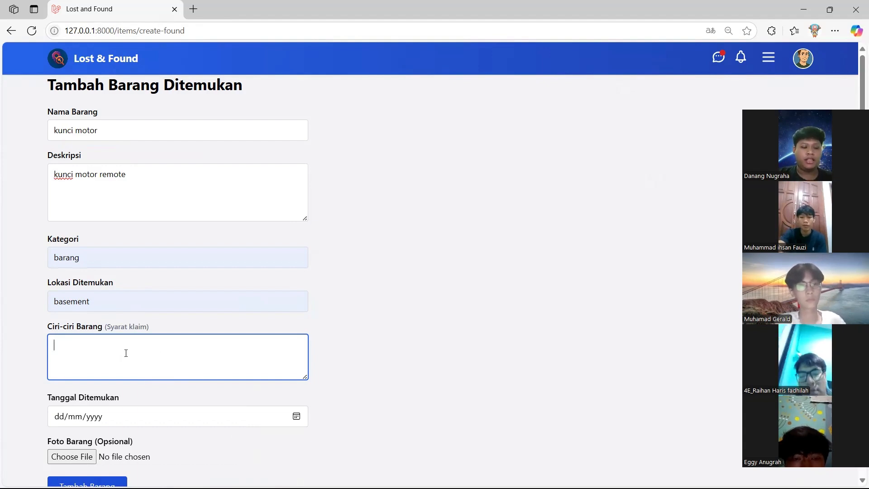
text(nci mo)
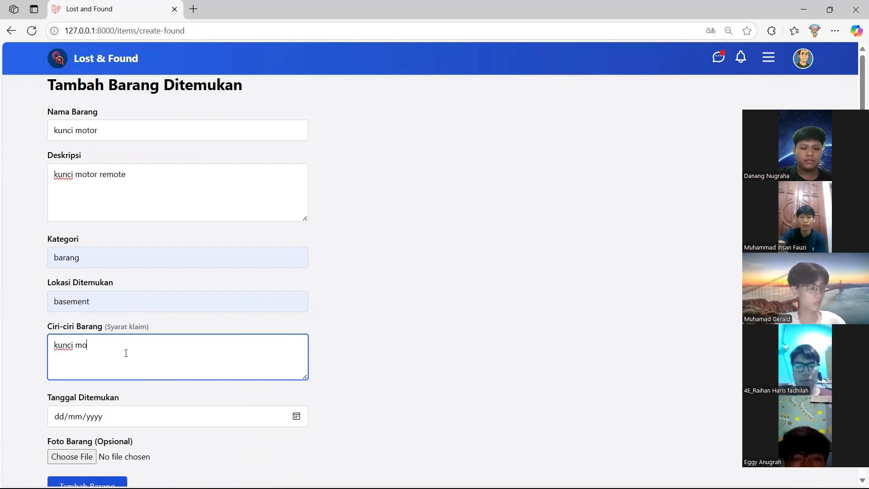
text(tor apakah ini?)
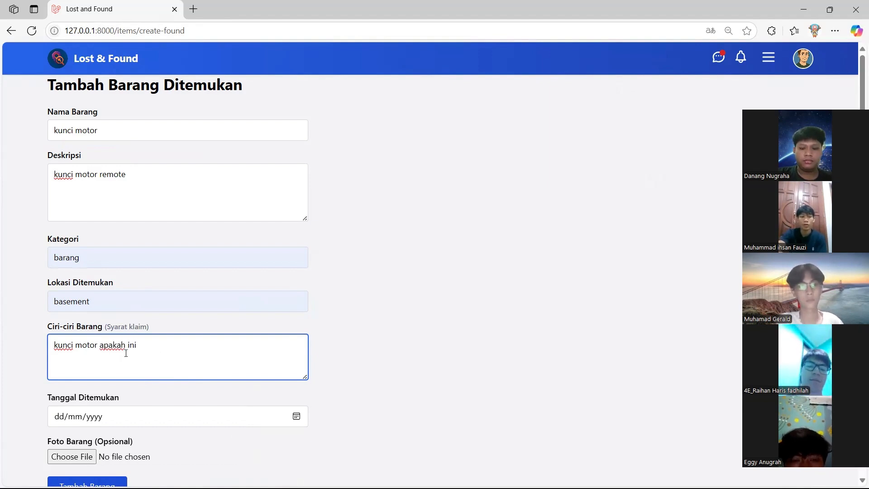
Set the found date to today, attach kunci motor gege.jpg, and submit the kunci motor item
click(297, 416)
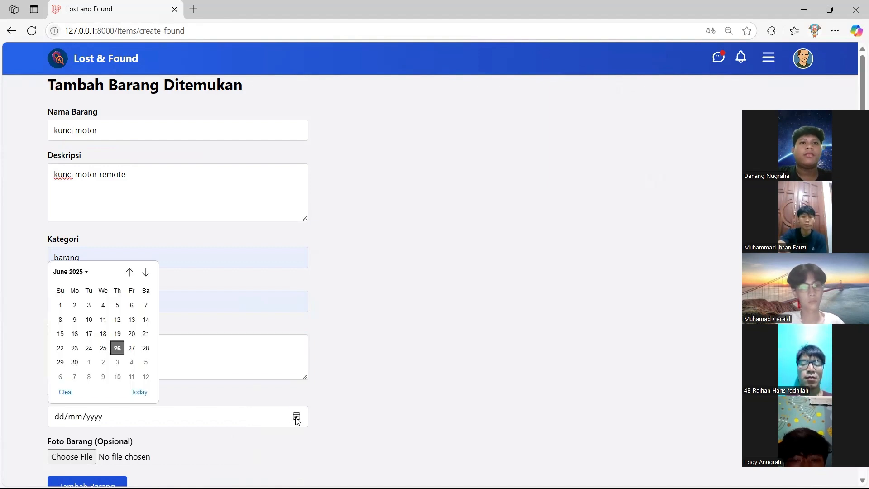
click(139, 392)
click(81, 456)
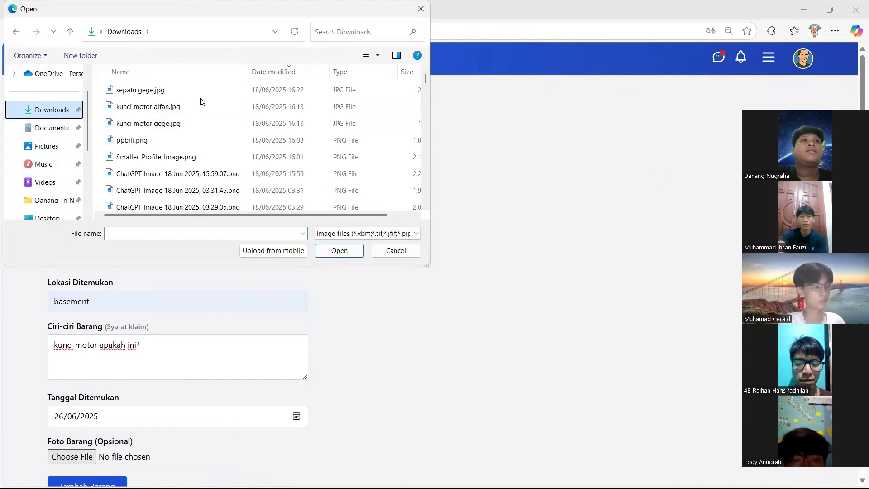
click(206, 126)
click(335, 250)
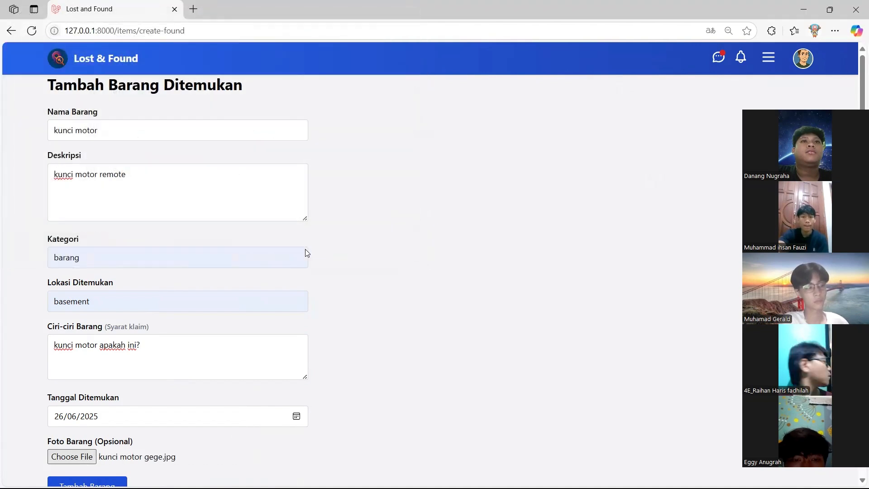
scroll(116, 450, down, 2)
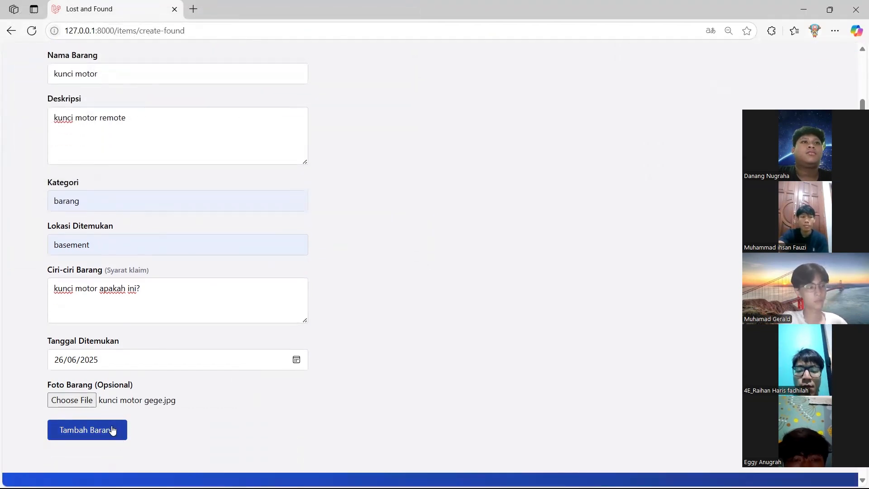
click(113, 430)
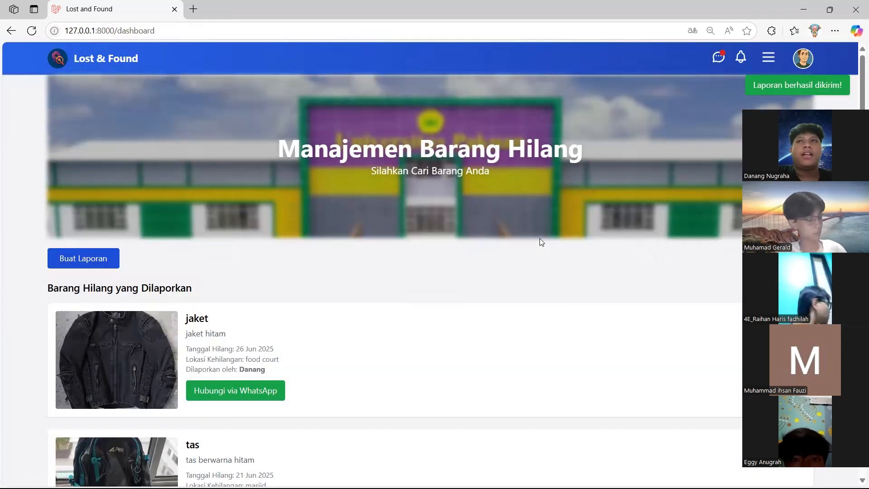
Go to the Daftar Barang list and open the kunci motor item for editing
click(768, 57)
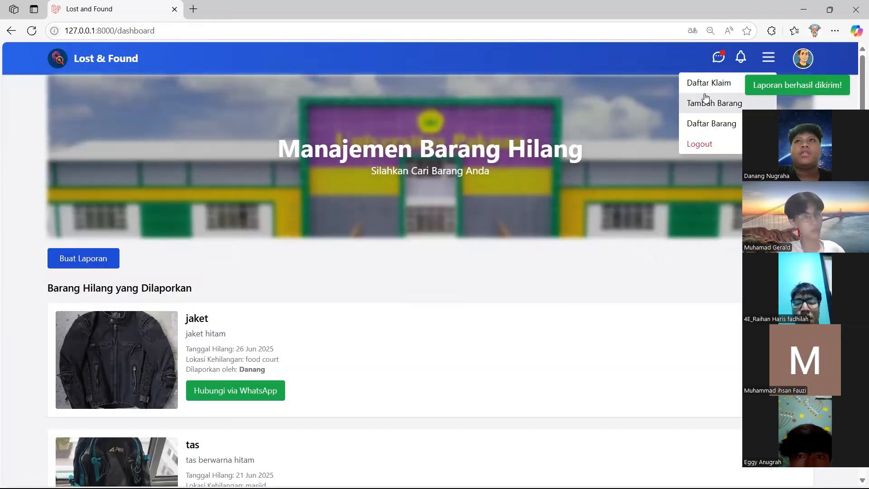
click(710, 124)
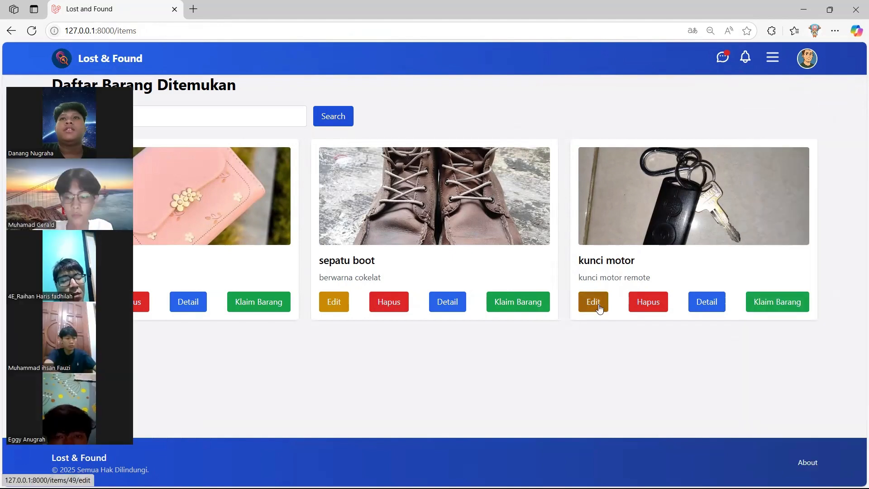
click(594, 307)
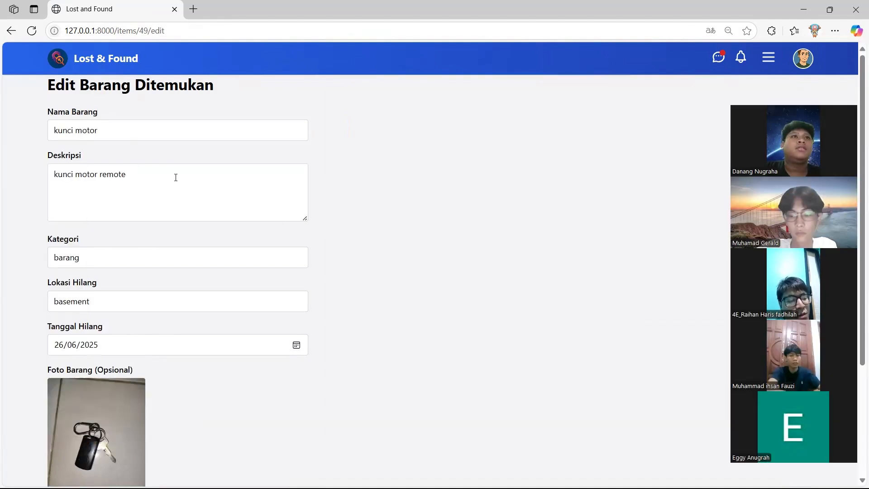
Remove 'remote' from the description so it reads 'kunci motor', and save with Update Barang
click(176, 177)
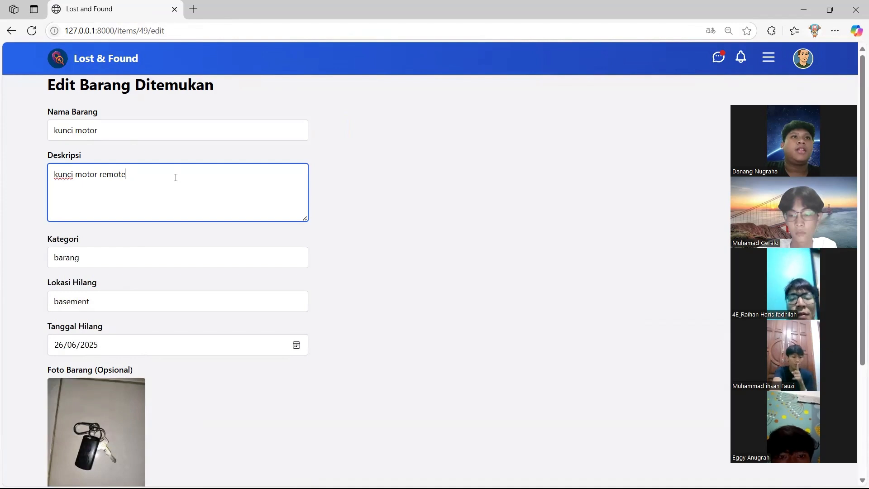
key(BackSpace)
key(BackSpace)
key(BackSpace)
key(BackSpace)
key(BackSpace)
key(BackSpace)
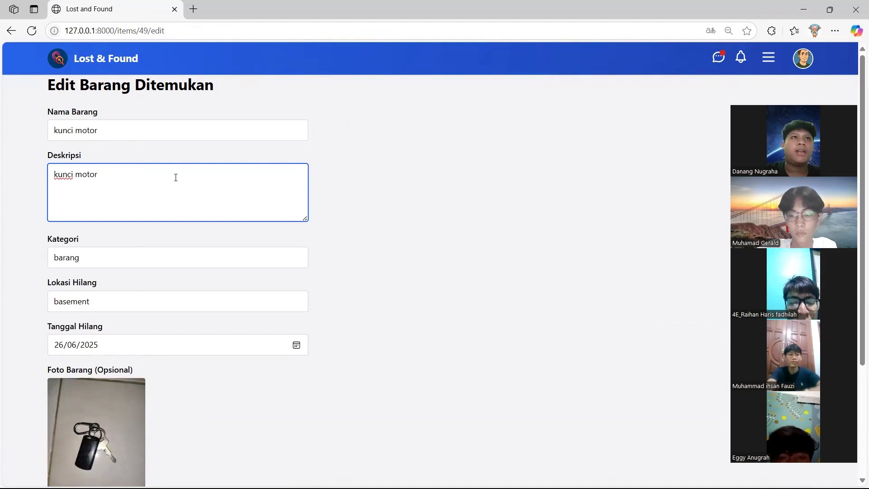
scroll(175, 197, down, 2)
scroll(175, 197, down, 2)
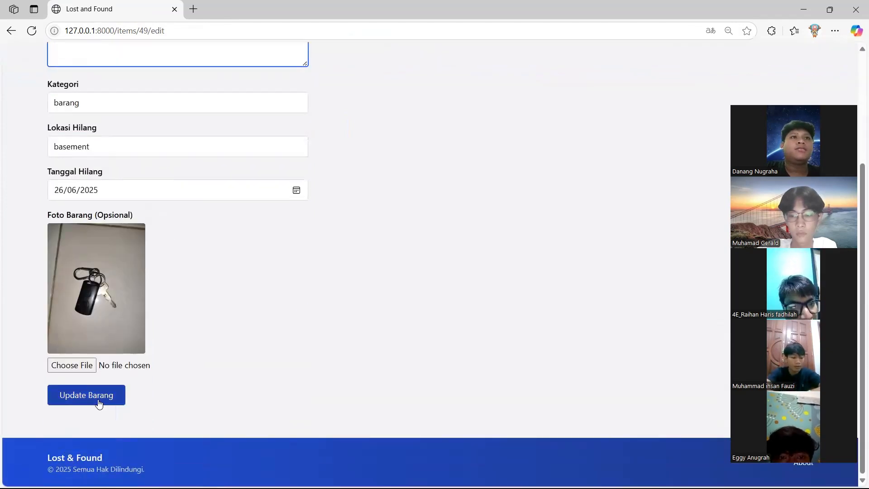
click(97, 398)
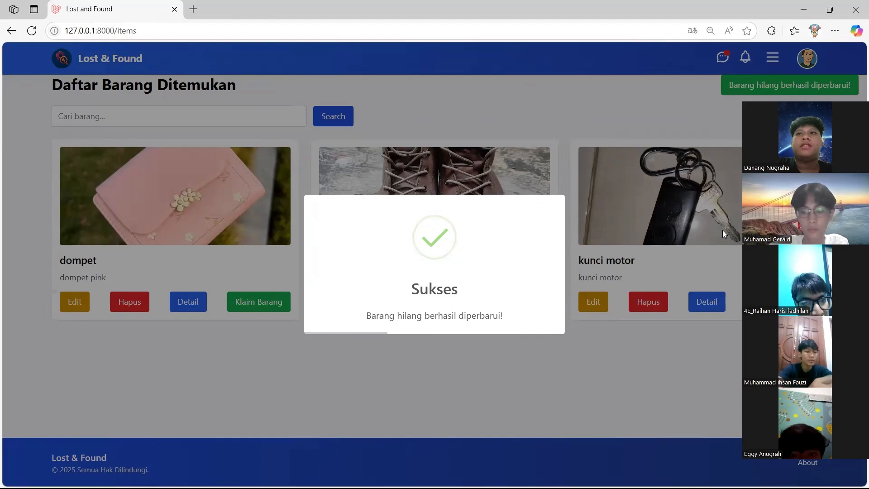
Dismiss the Sukses popup, then view and close the kunci motor detail modal
click(716, 247)
click(704, 301)
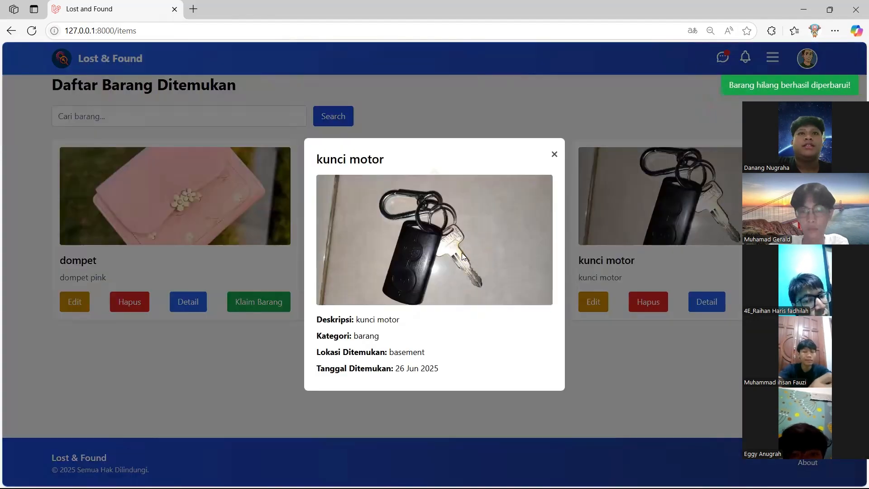
click(553, 155)
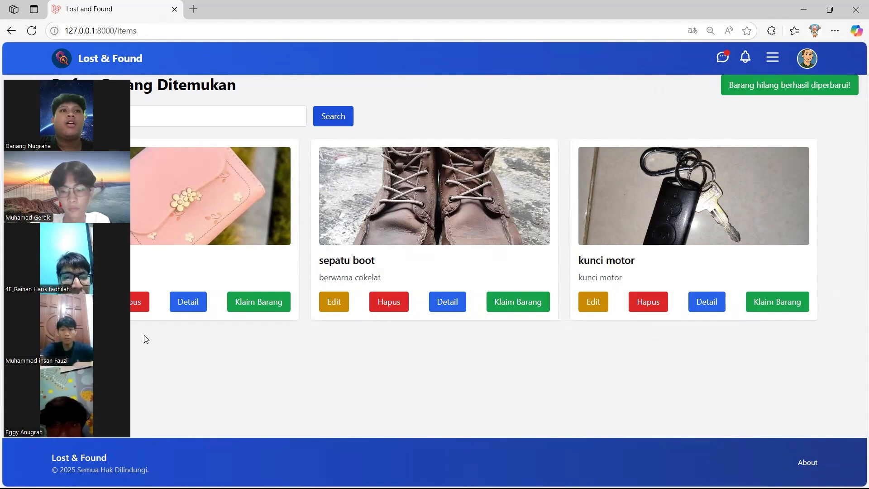
In Chrome's Lost and Found tab, log in as another user with a saved email and password
key(alt+Tab)
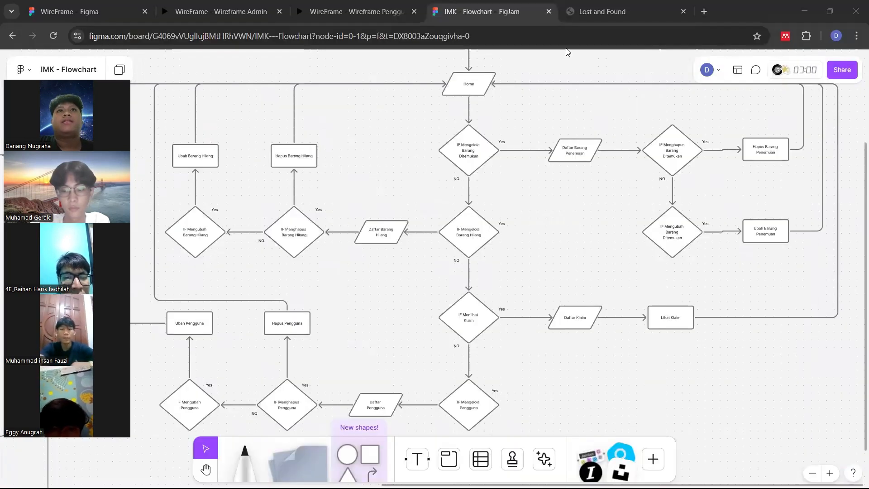
click(626, 22)
click(370, 273)
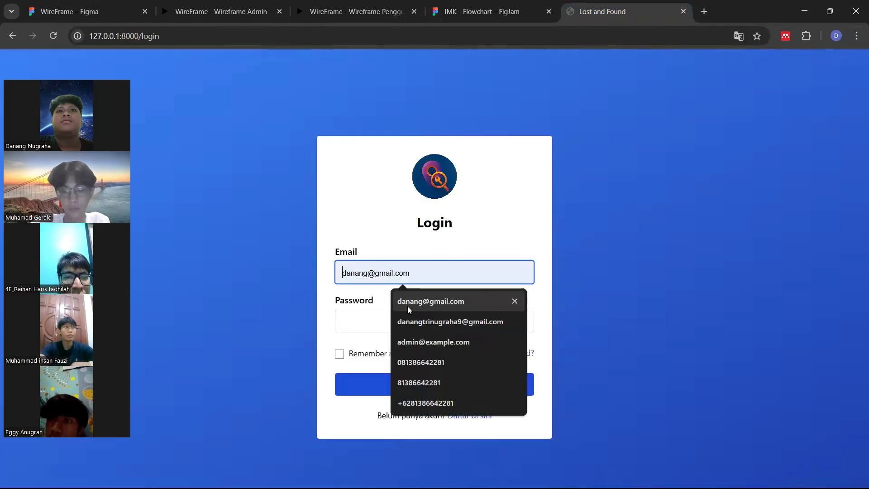
text(he)
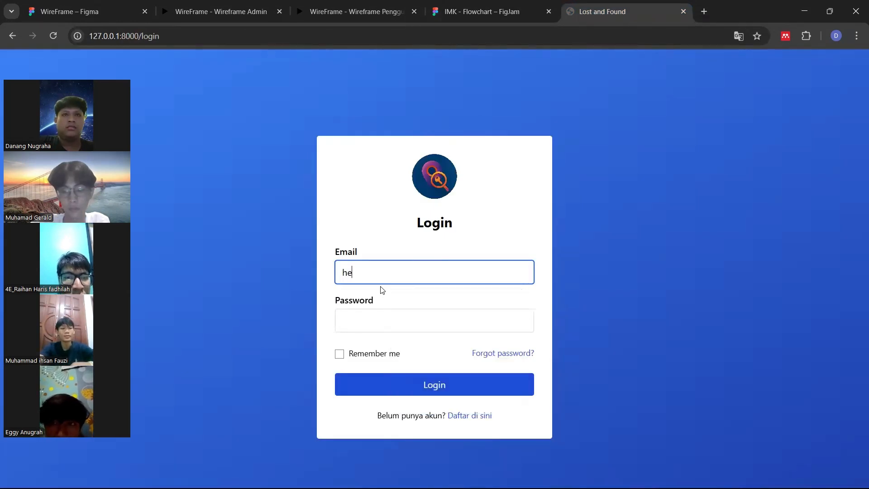
text(g)
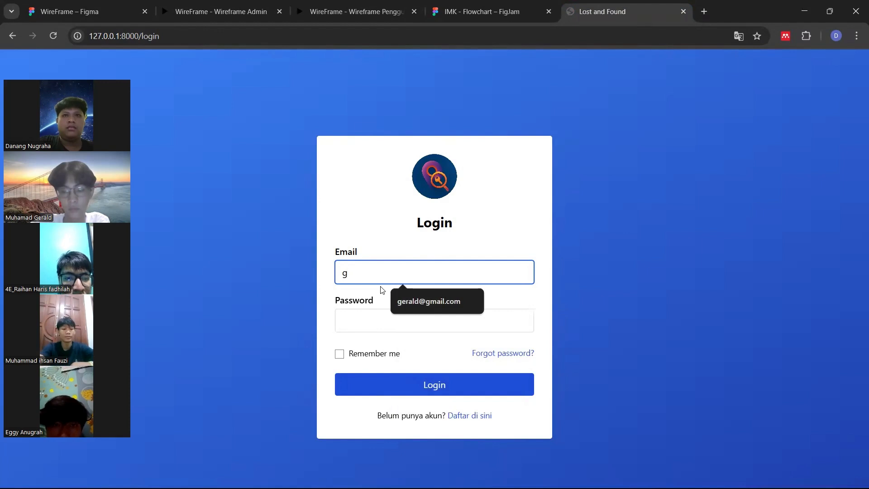
key(Down)
key(Return)
click(381, 319)
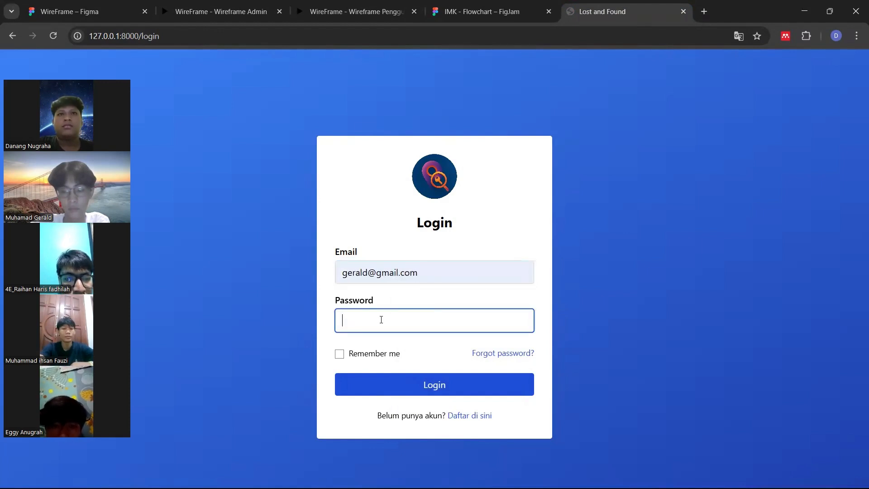
text(•)
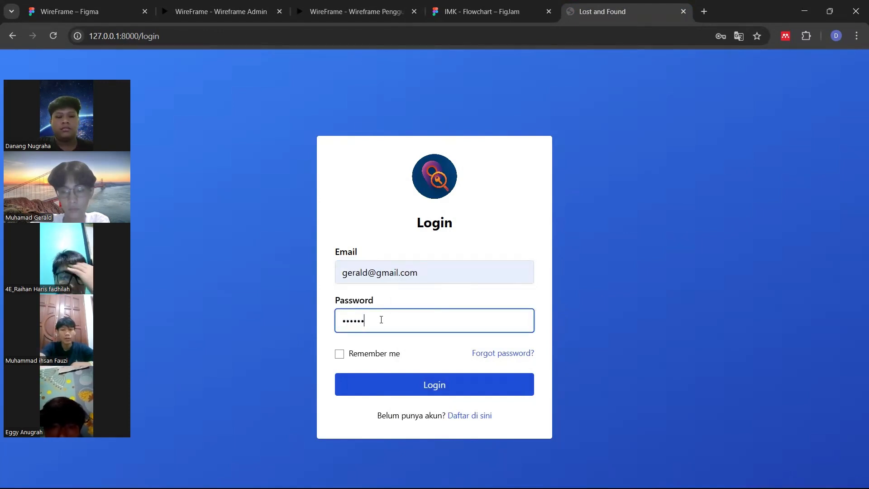
key(Return)
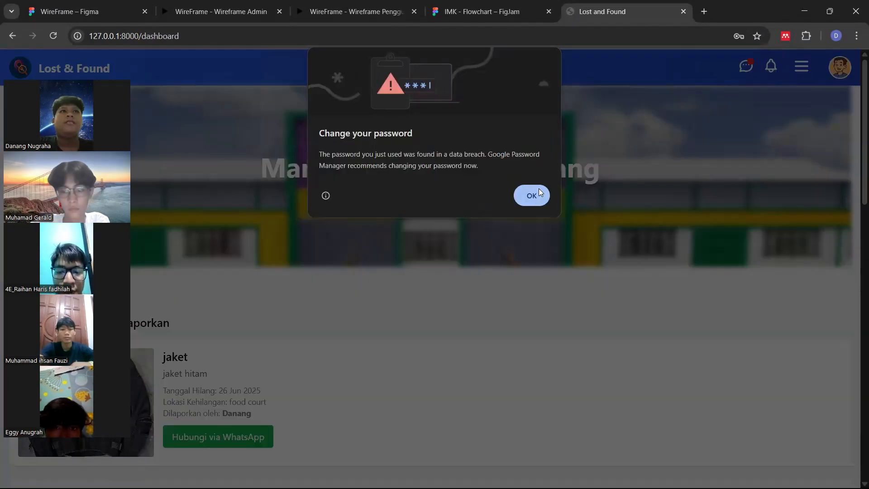
Dismiss Chrome's password popup and open the Daftar Barang list showing dompet, sepatu boot and kunci motor
click(534, 194)
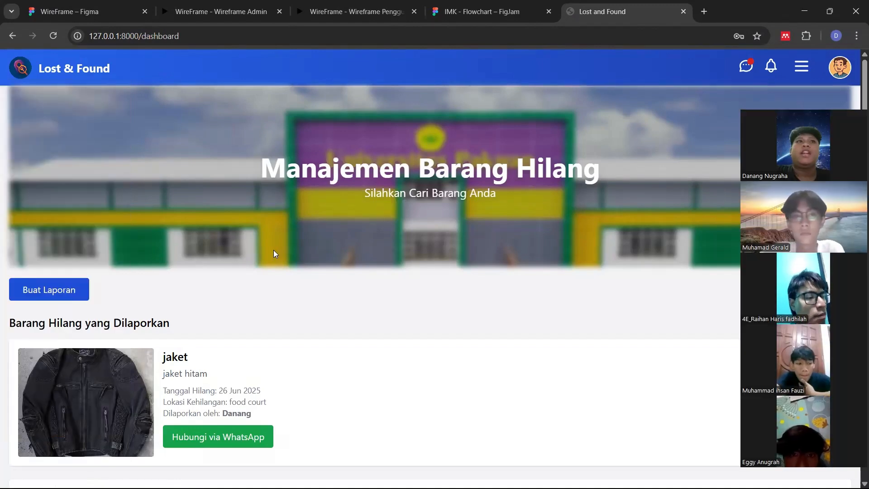
scroll(188, 264, down, 3)
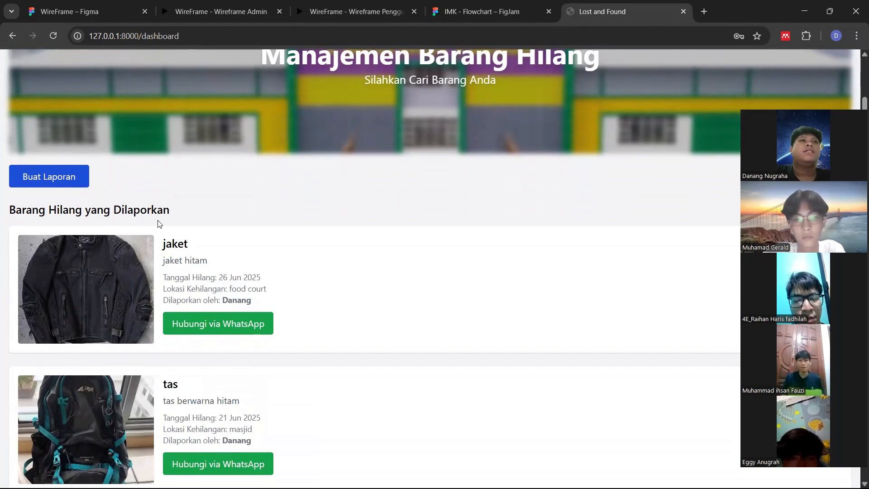
scroll(188, 205, down, 1)
scroll(189, 203, up, 3)
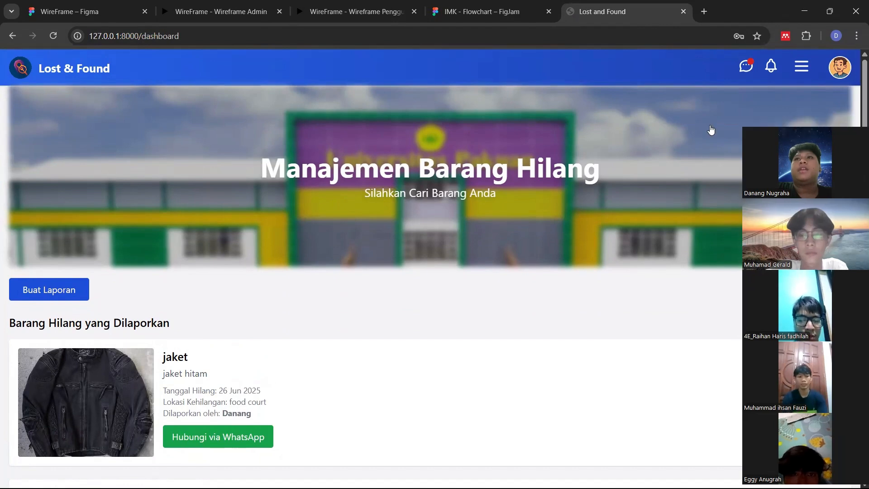
click(685, 154)
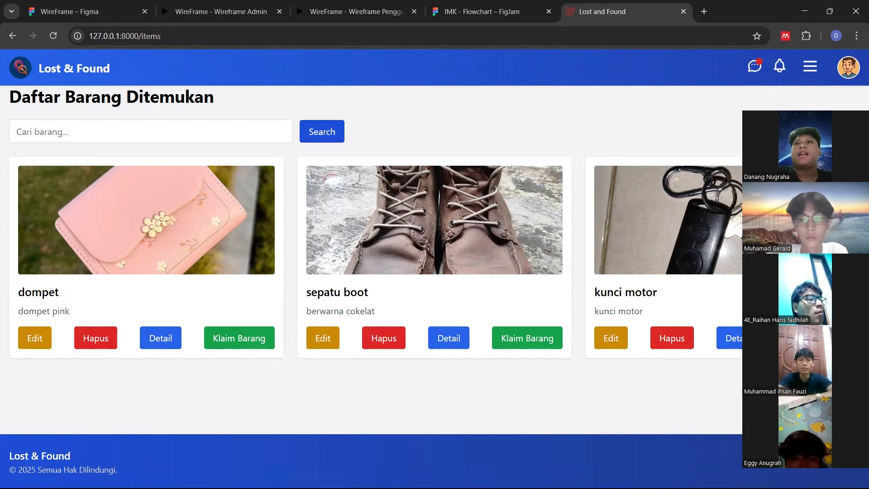
Submit a claim on kunci motor answering 'kunci motor nmax' in Jawaban Anda
click(814, 338)
click(351, 272)
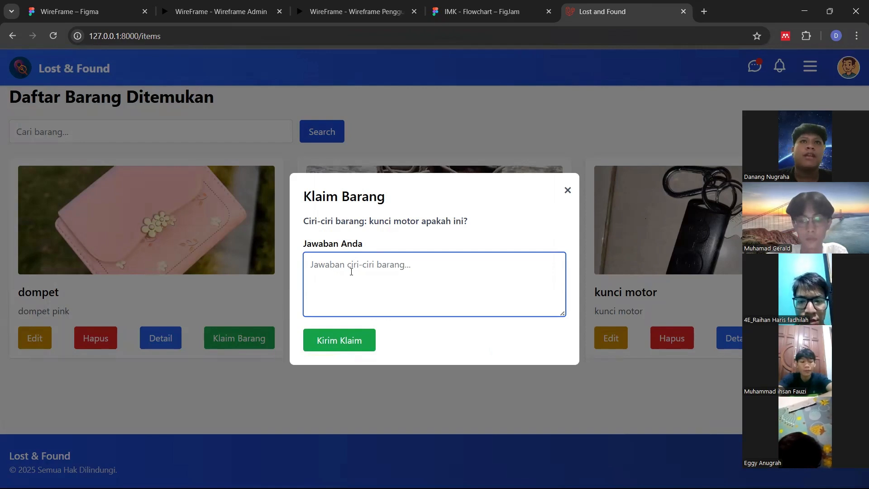
text(kunci )
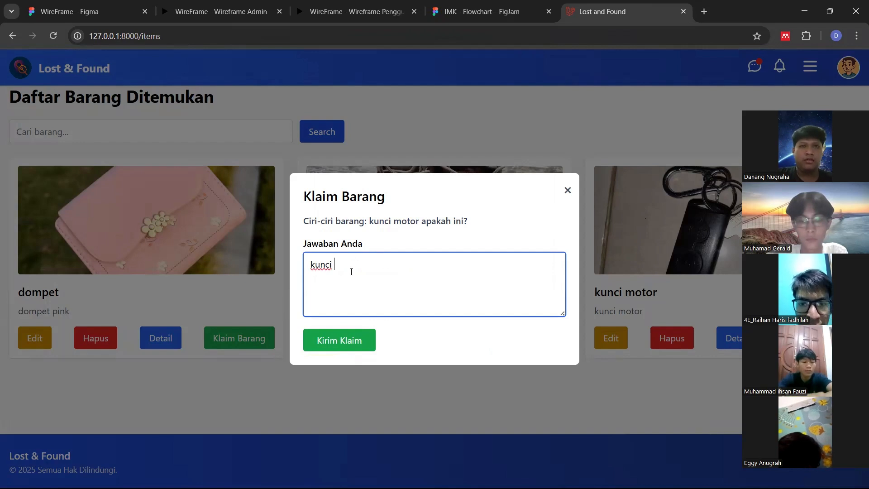
text(motor )
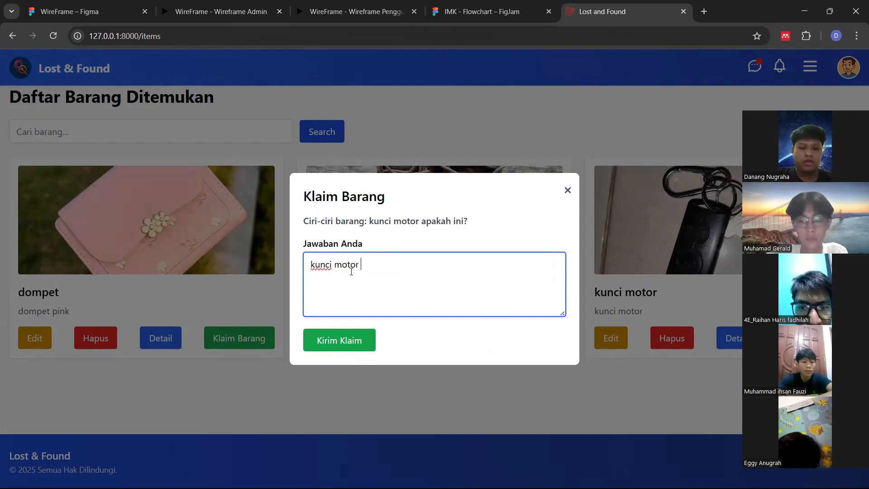
text(nmax)
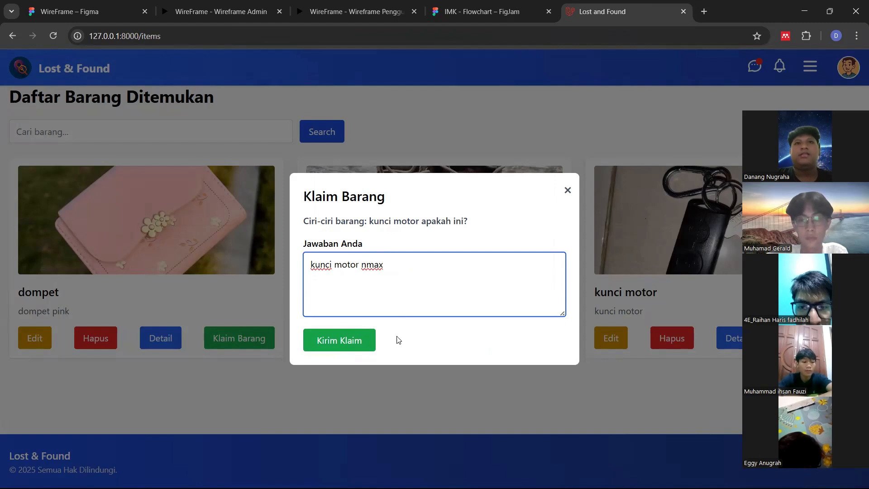
click(350, 346)
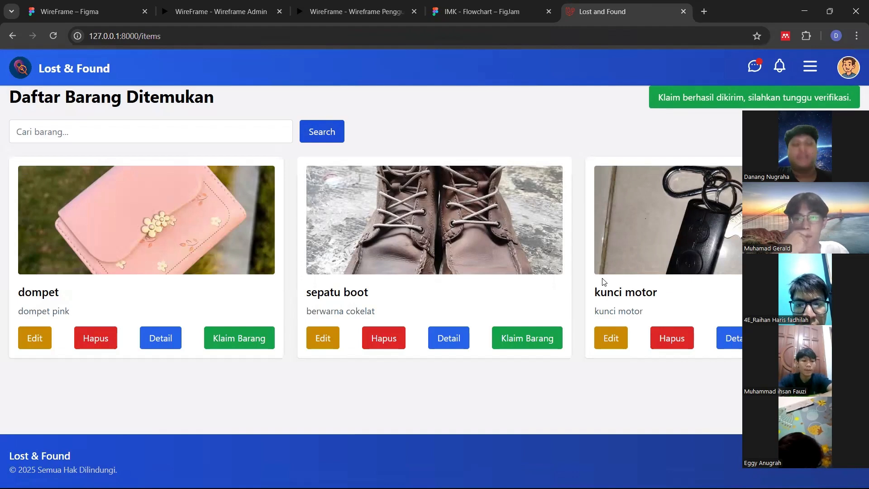
In the admin's window, accept the kunci motor claim from Klaim Masuk, then return to the claimant's window
key(alt+Tab)
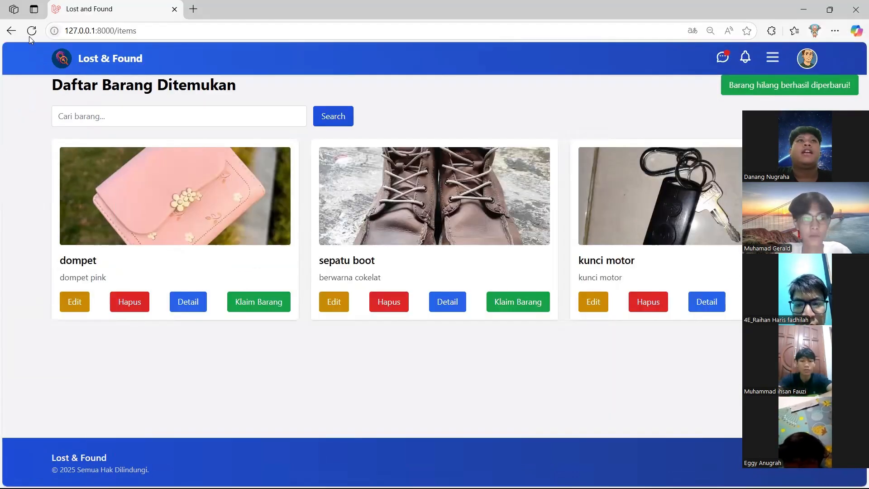
click(31, 31)
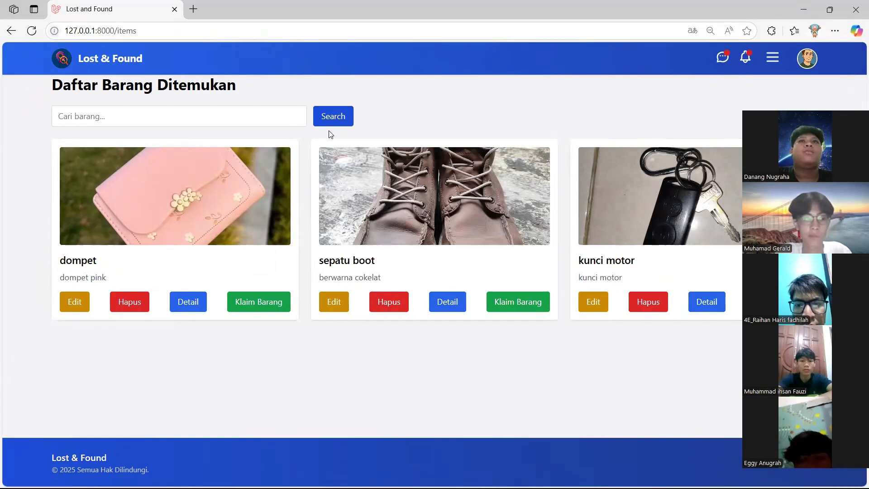
click(742, 60)
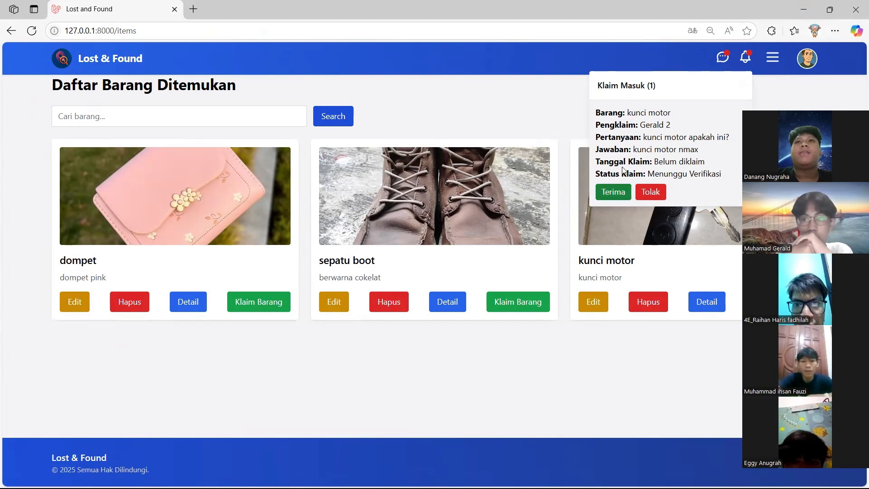
click(606, 195)
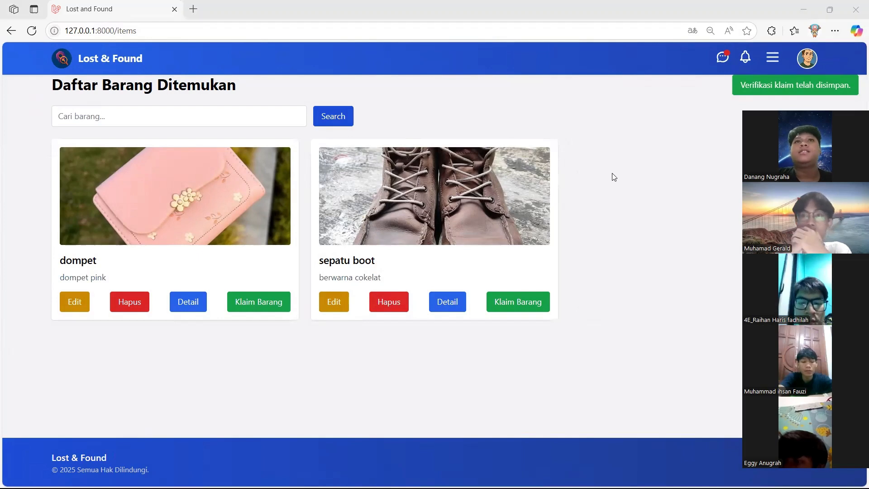
key(alt+Tab)
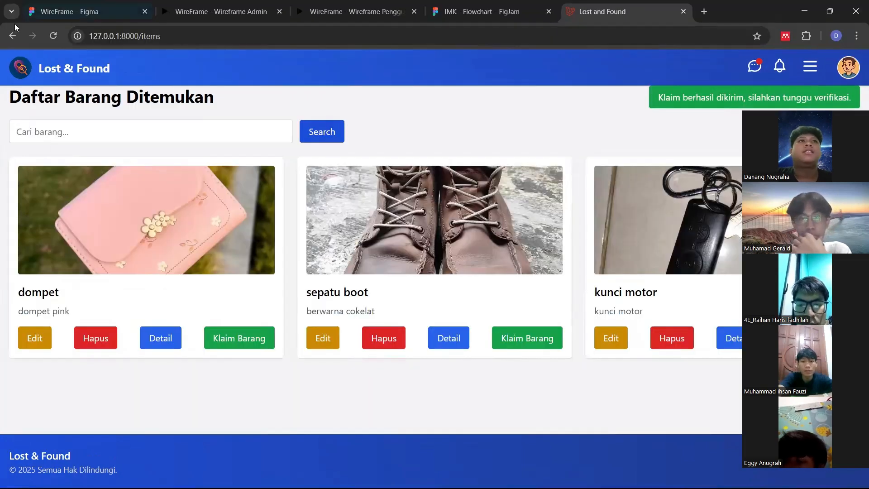
Reload the claimant's list without kunci motor and view the claim-approved notification in Pesan Baru
click(53, 36)
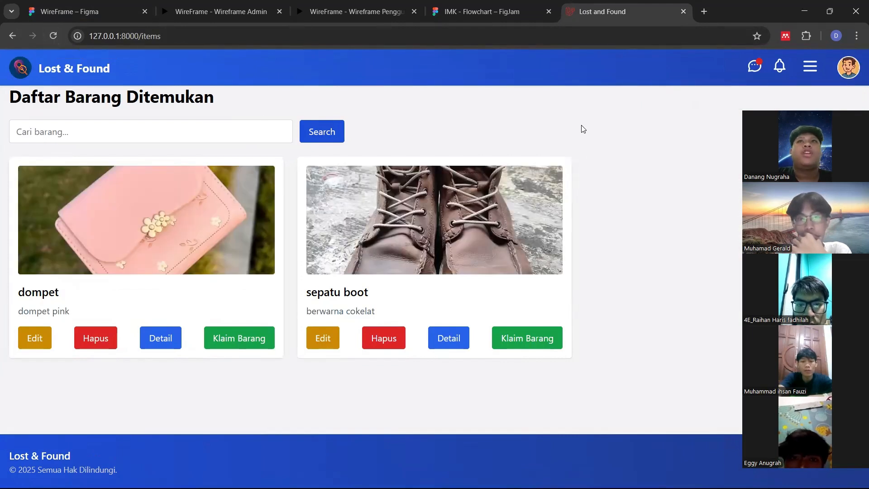
click(751, 67)
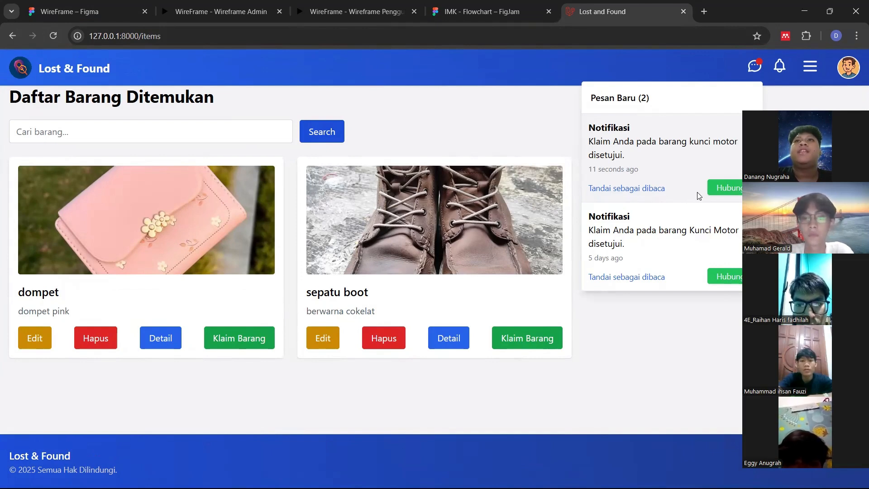
Contact the finder in WhatsApp from the notification, then return to the Lost and Found tab
click(720, 191)
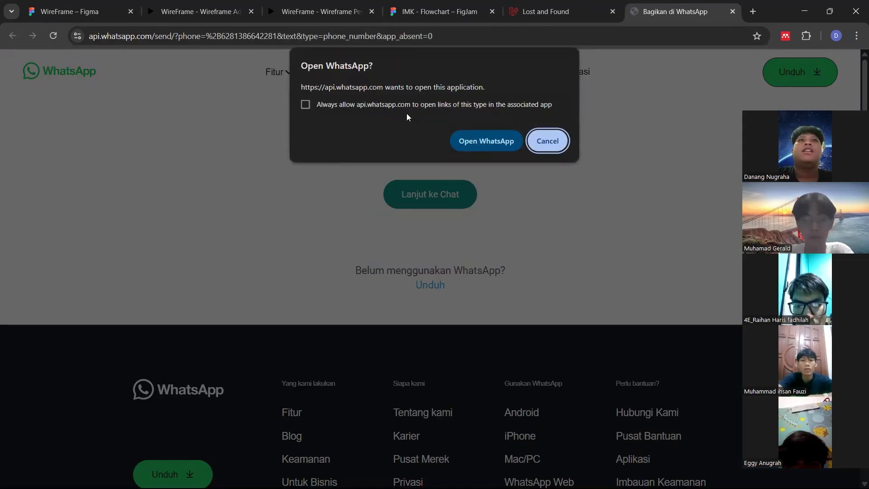
click(471, 142)
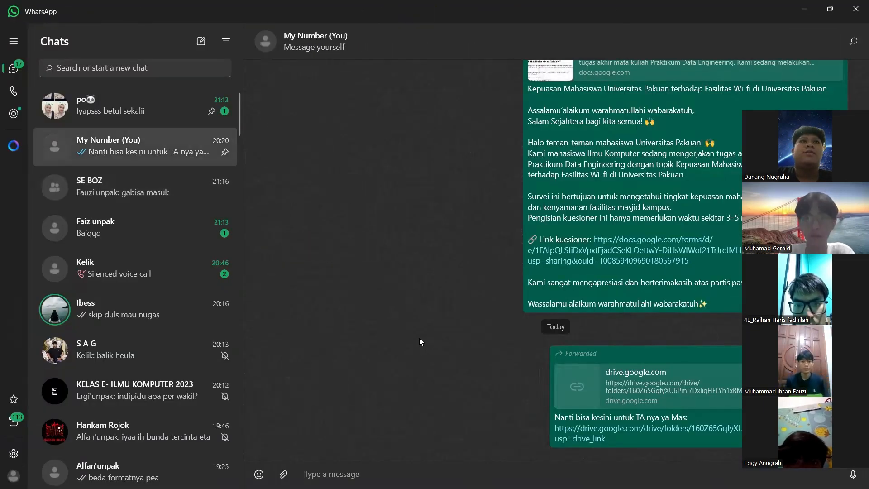
key(alt+Tab)
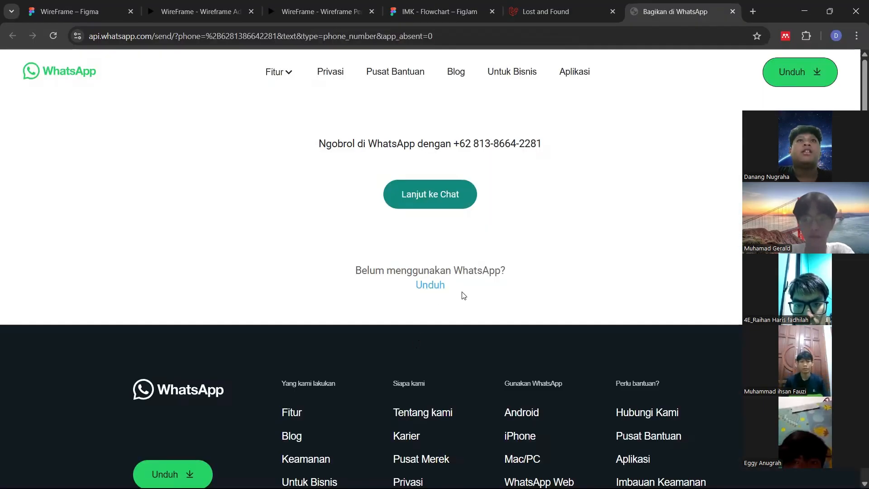
click(574, 18)
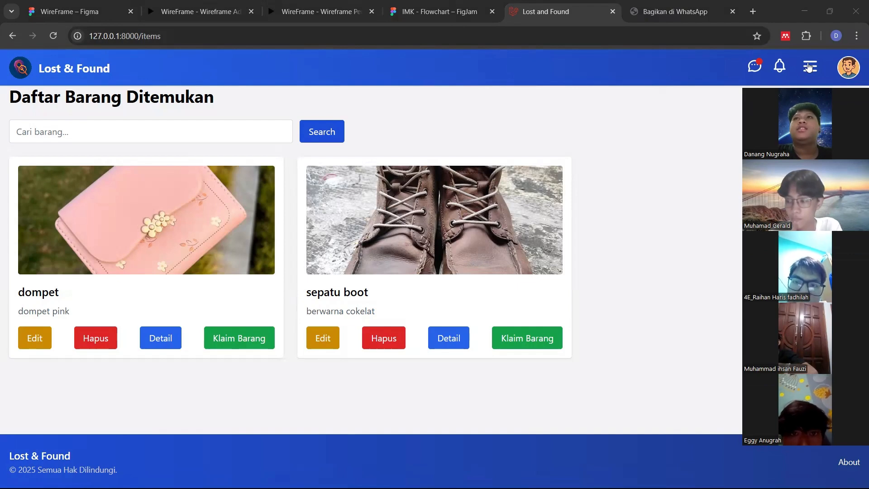
Log out and sign back in with the saved admin e-mail and password, dismissing the password warning
click(809, 67)
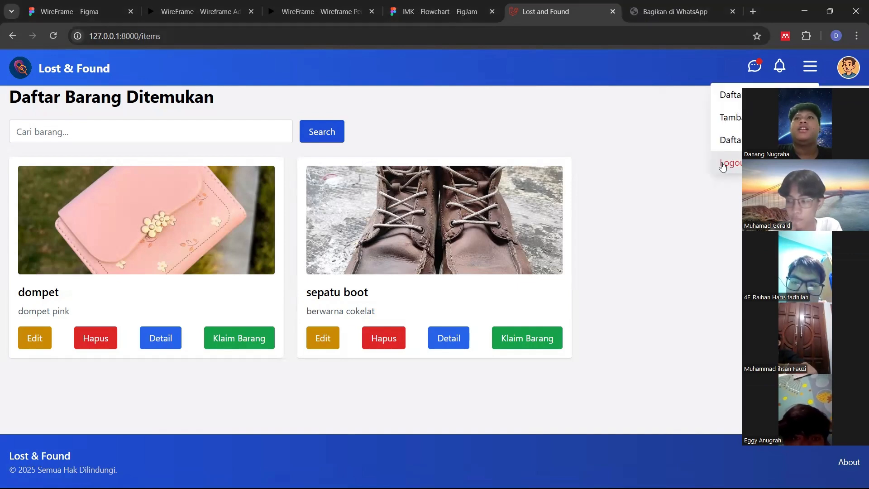
click(725, 162)
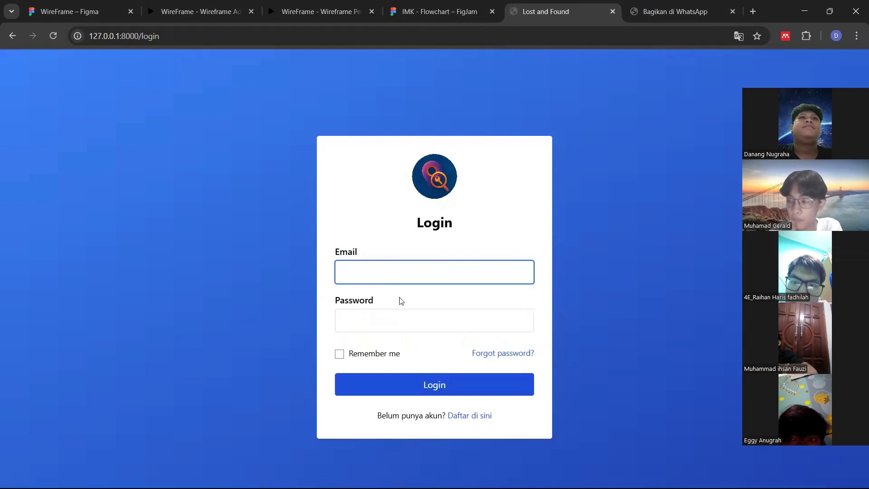
click(397, 273)
text(ad)
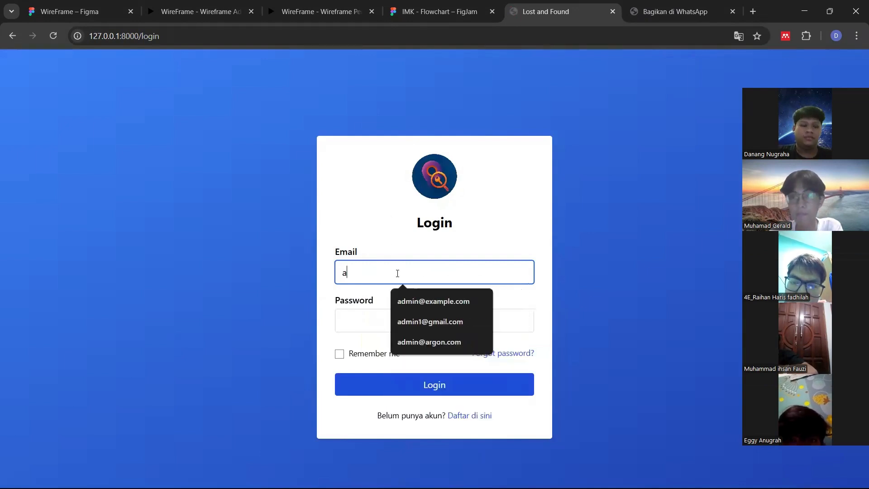
key(Down)
key(Down)
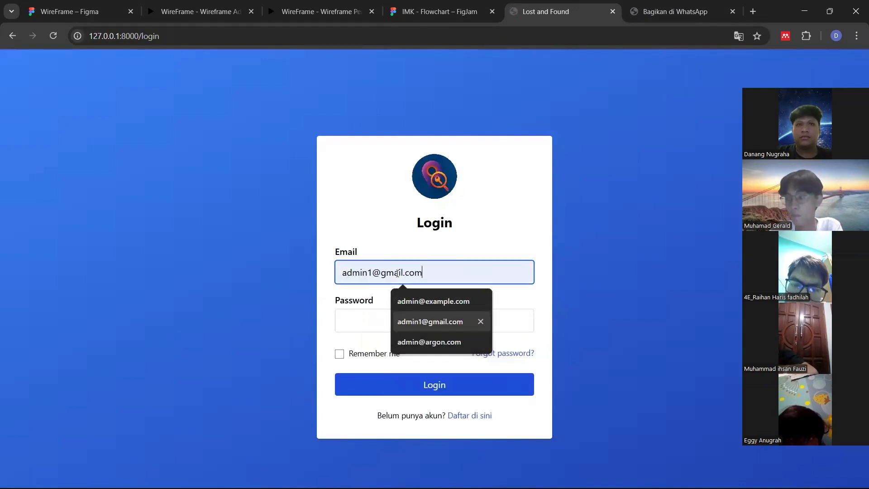
key(Return)
click(402, 316)
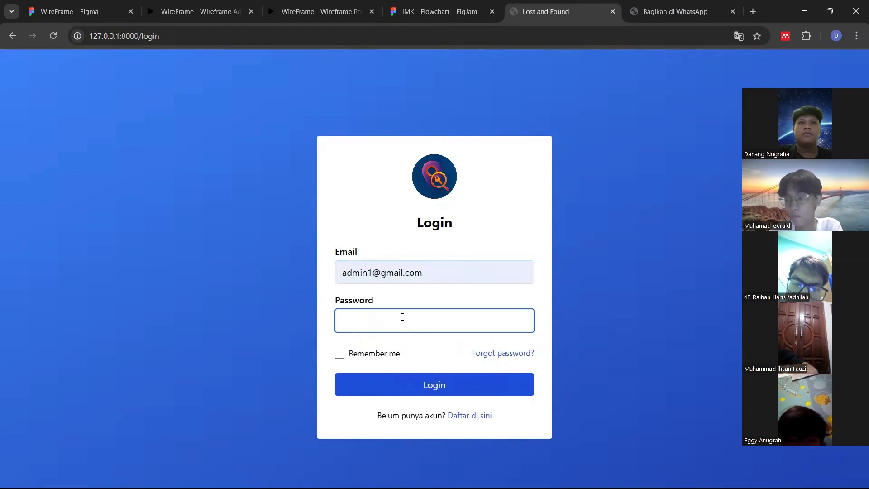
text(pa)
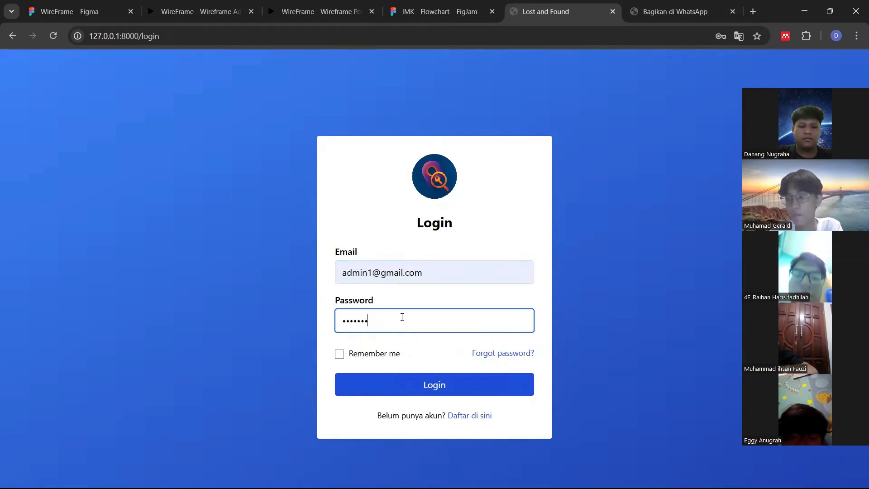
text(1)
key(Return)
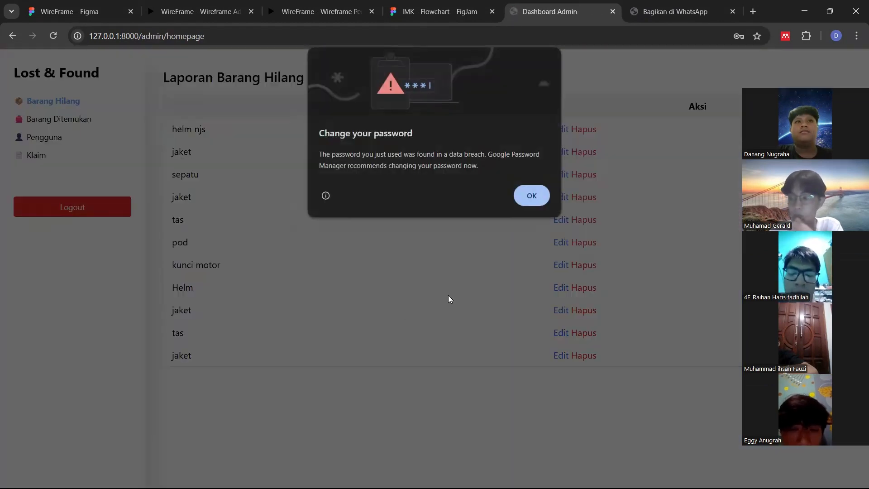
click(529, 193)
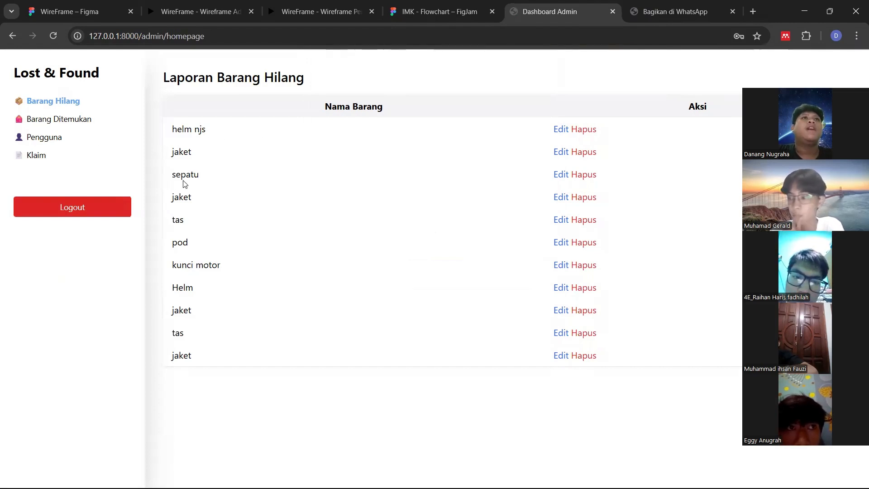
Browse the found-items and users pages, then delete the jaket lost-item report below helm njs
click(71, 124)
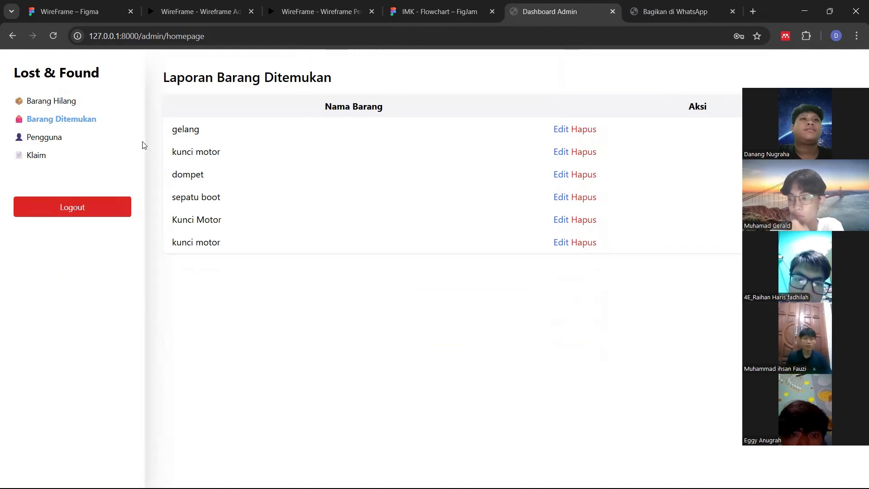
click(65, 103)
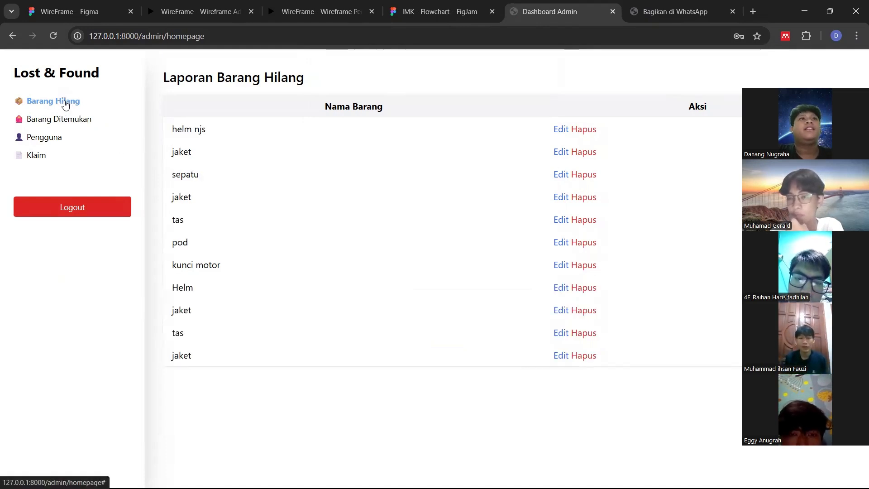
click(51, 138)
click(45, 102)
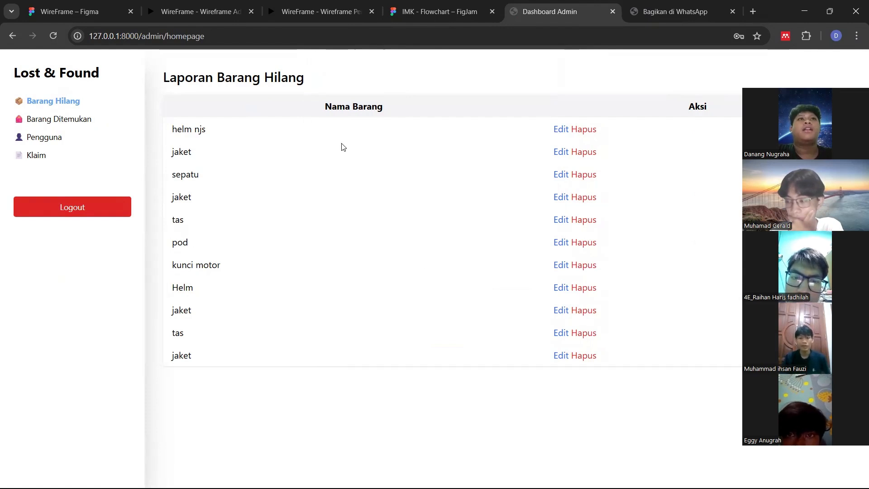
click(583, 152)
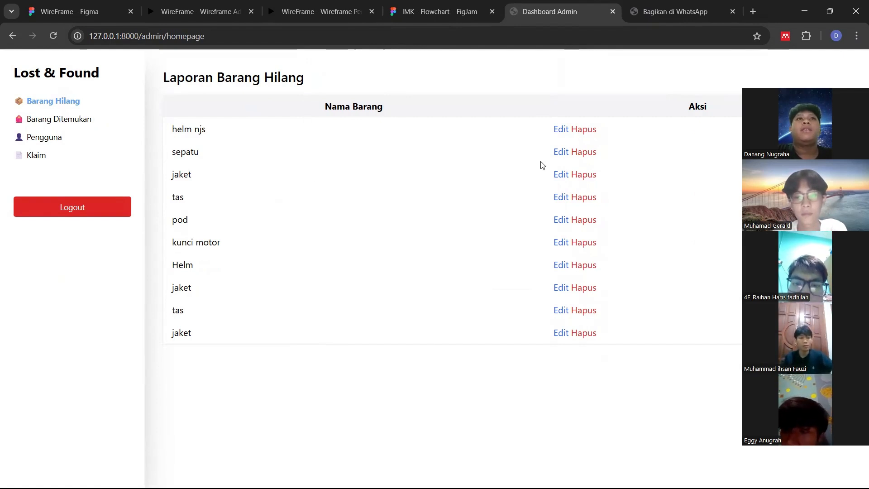
Rename the lost item sepatu to 'sepatu vans', save it, and switch to the found-items report
click(560, 152)
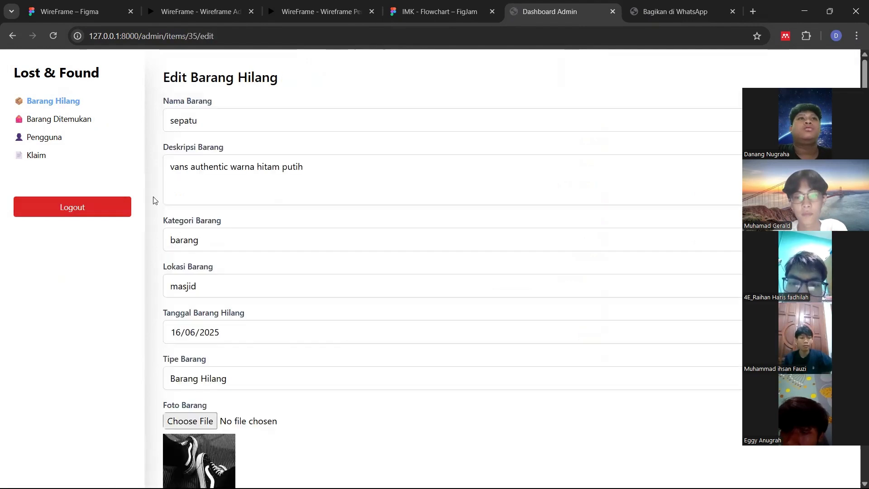
scroll(319, 155, down, 1)
scroll(319, 155, up, 1)
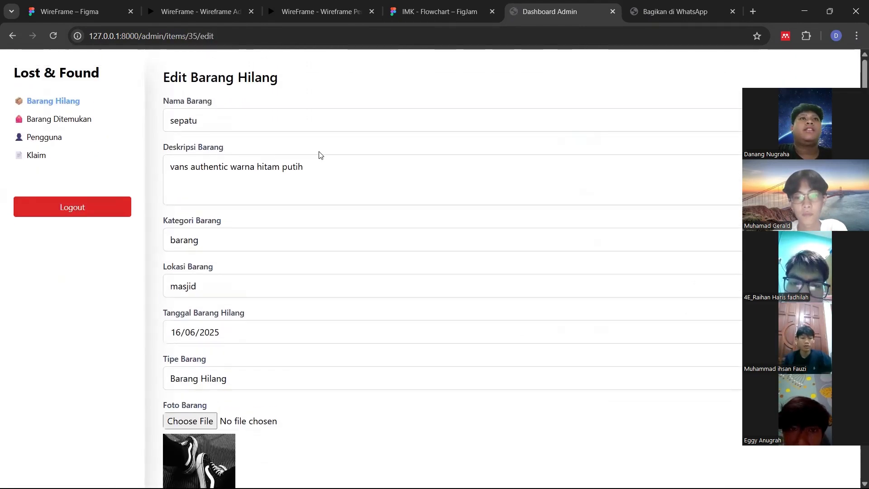
scroll(319, 155, down, 1)
scroll(319, 154, up, 1)
click(281, 122)
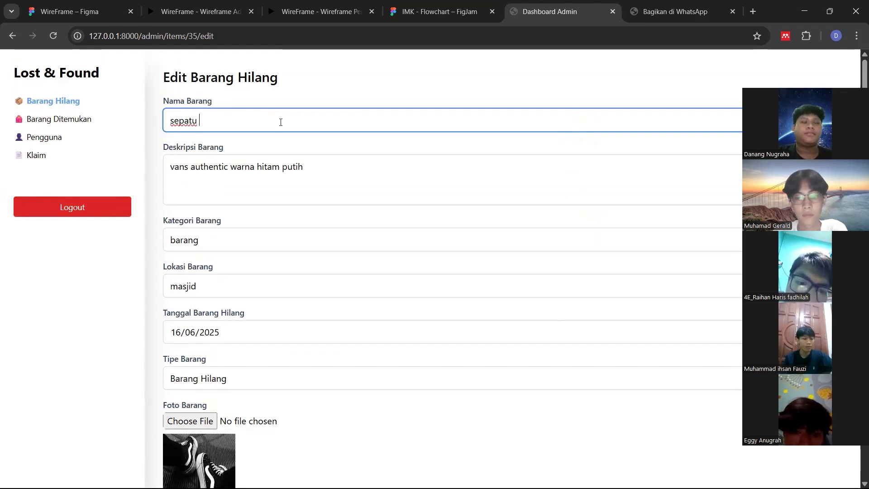
text(vans)
scroll(280, 122, down, 3)
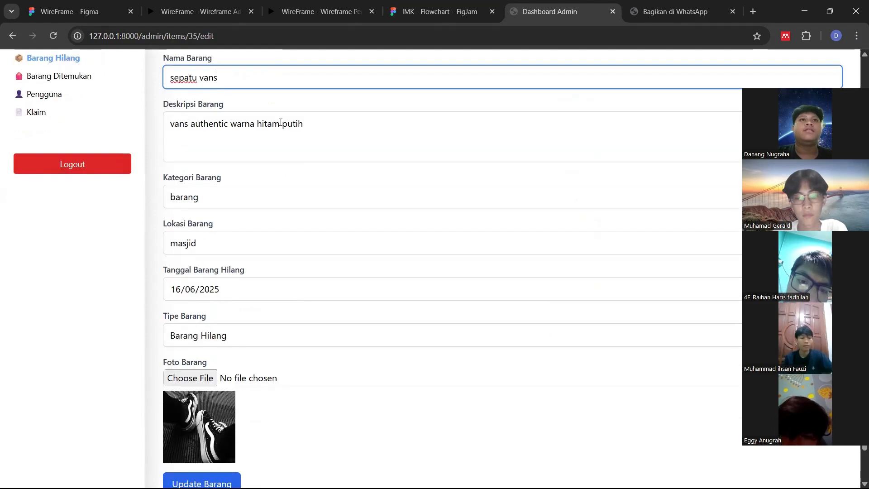
click(228, 453)
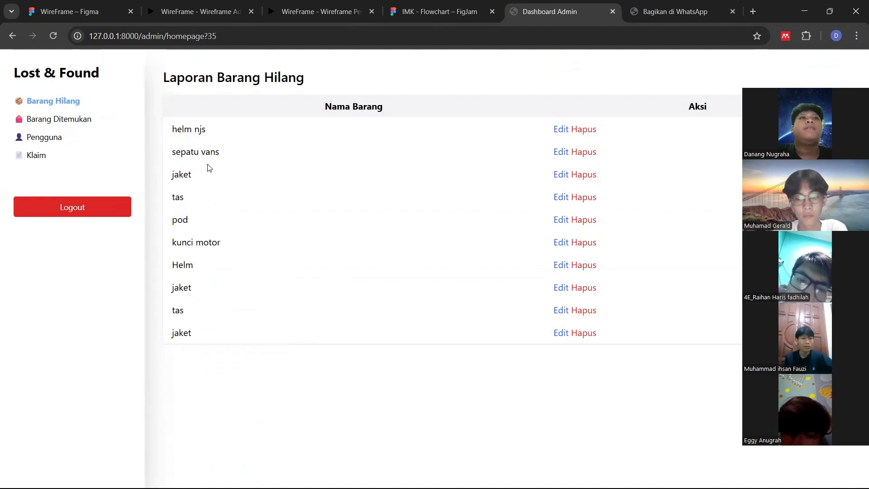
click(72, 121)
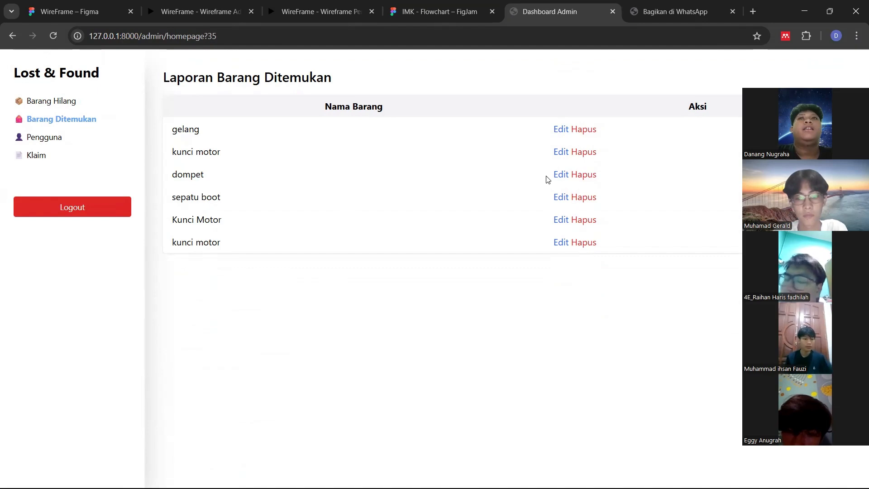
Add 'wanita' to the found item dompet's name and save the change
click(560, 175)
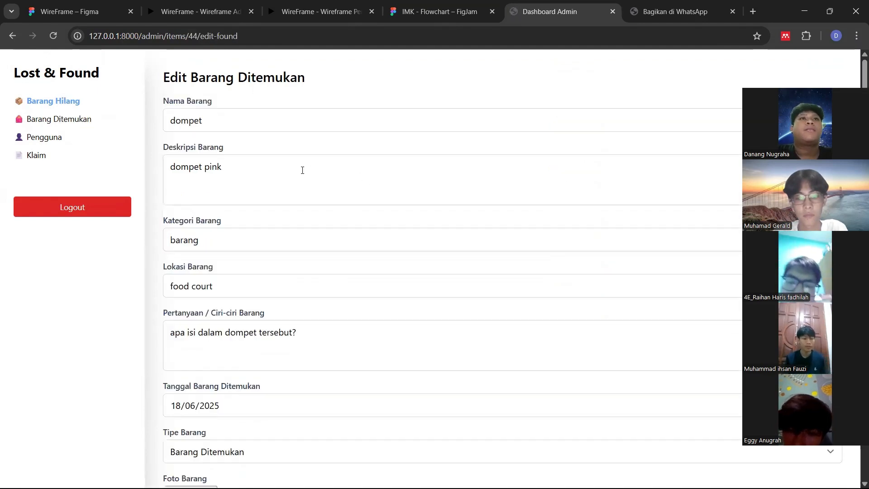
scroll(302, 171, down, 3)
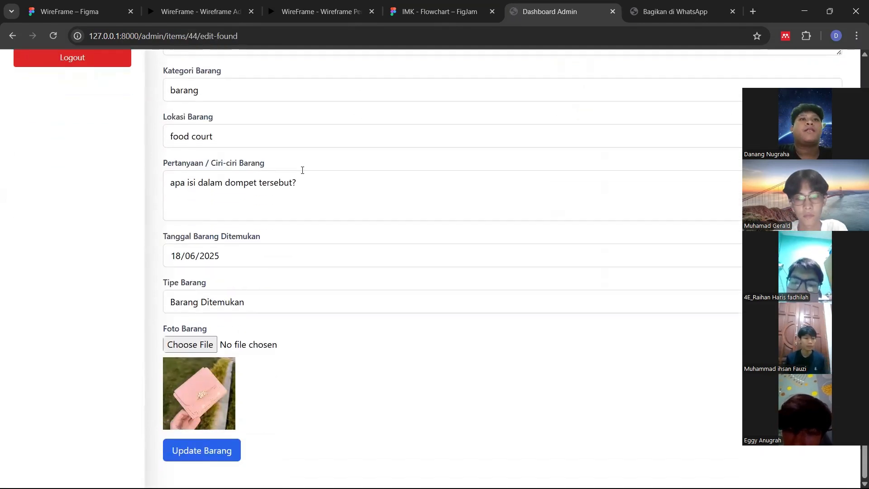
scroll(302, 170, up, 3)
click(280, 124)
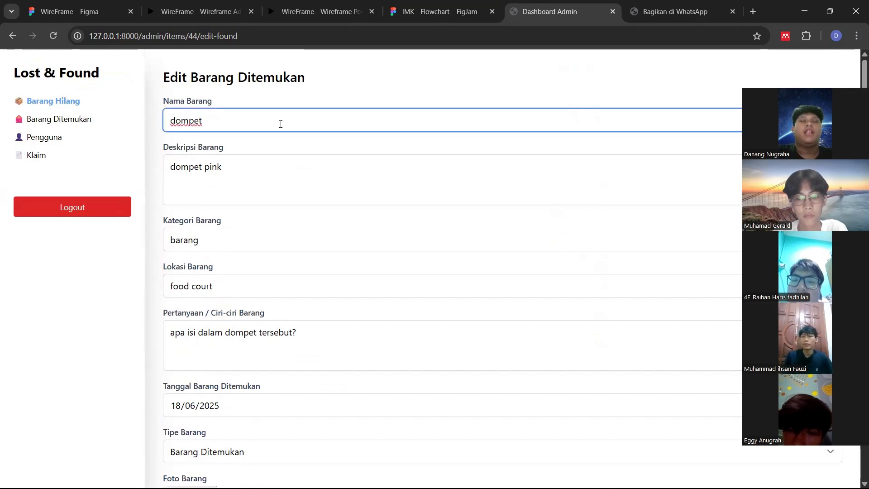
text(wanita)
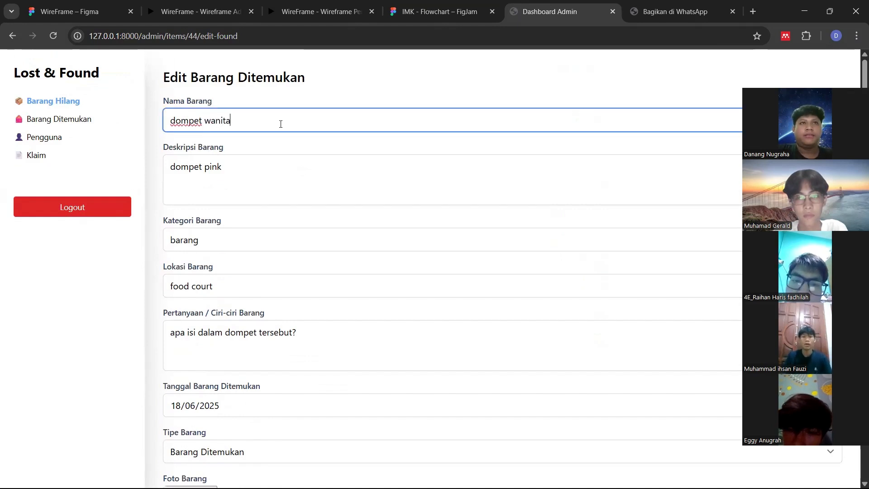
scroll(276, 176, down, 2)
scroll(278, 177, down, 1)
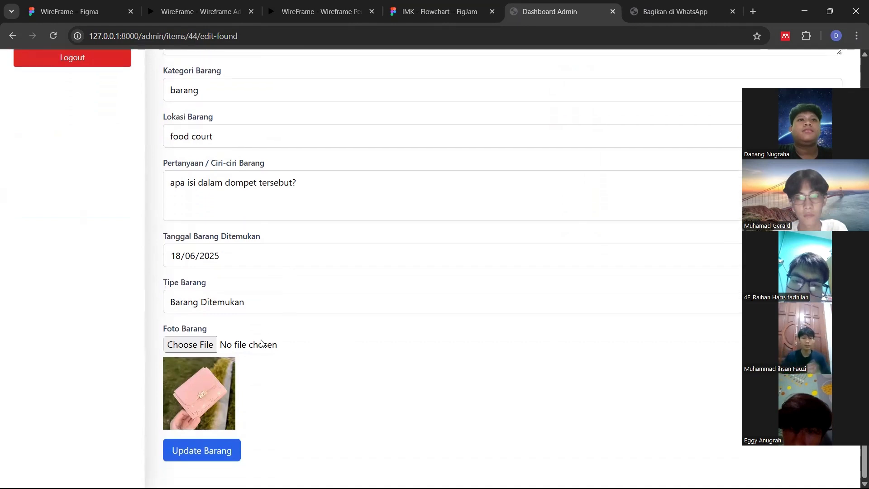
click(210, 448)
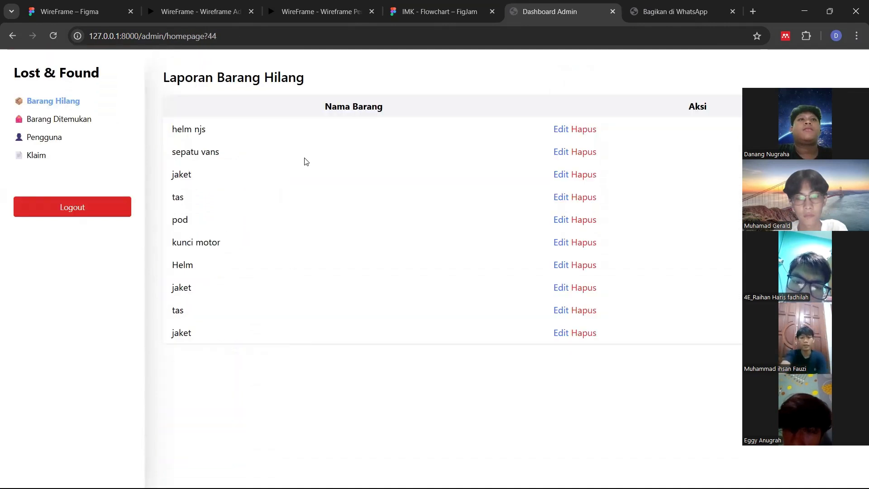
Delete the found item gelang from the found-items report, then open the user list
click(79, 122)
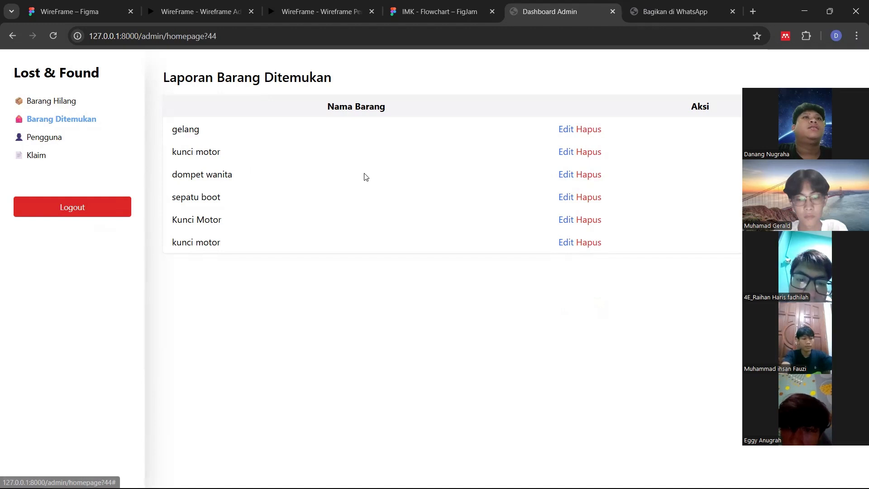
click(586, 133)
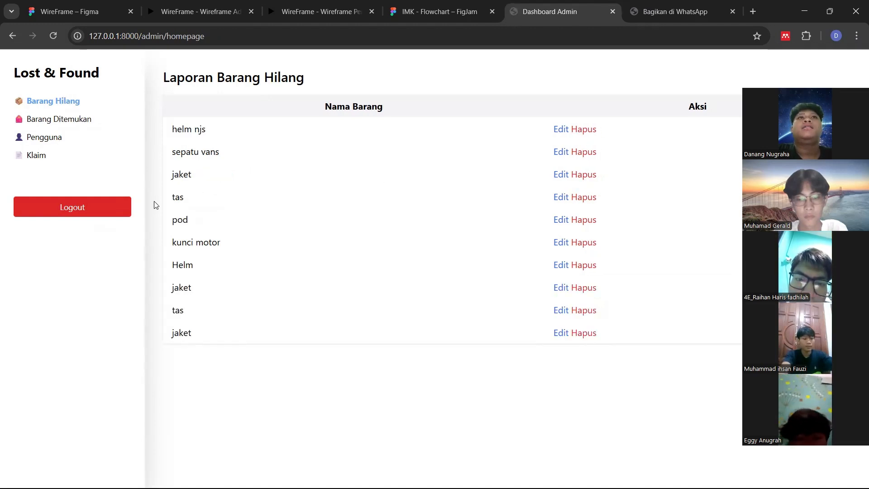
click(80, 126)
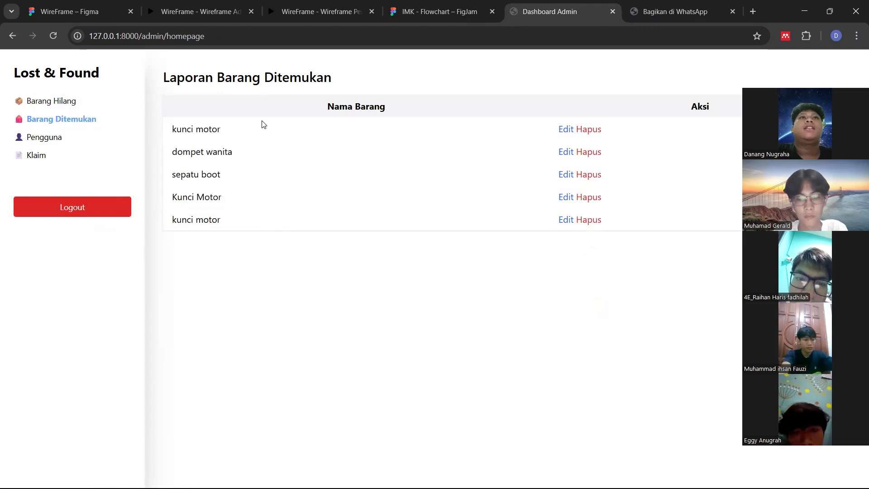
click(44, 138)
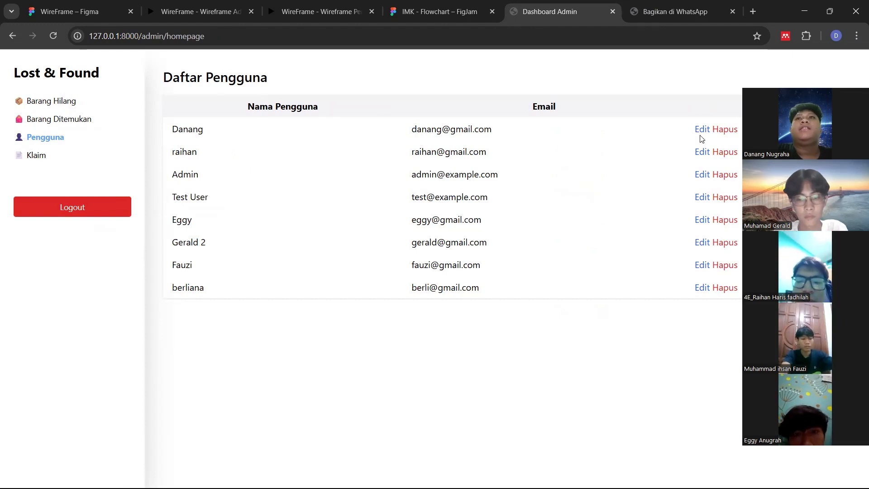
Remove the trailing '2' from a user's name, then delete another user from the Pengguna list
click(701, 243)
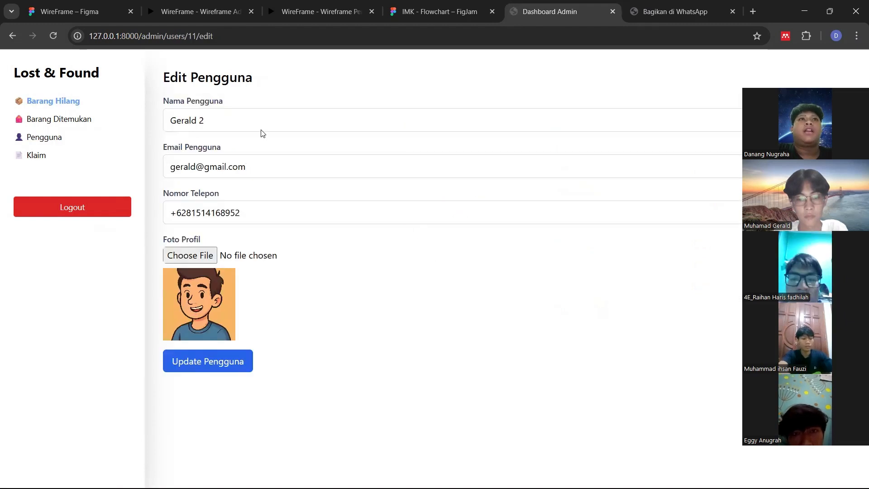
click(261, 131)
key(BackSpace)
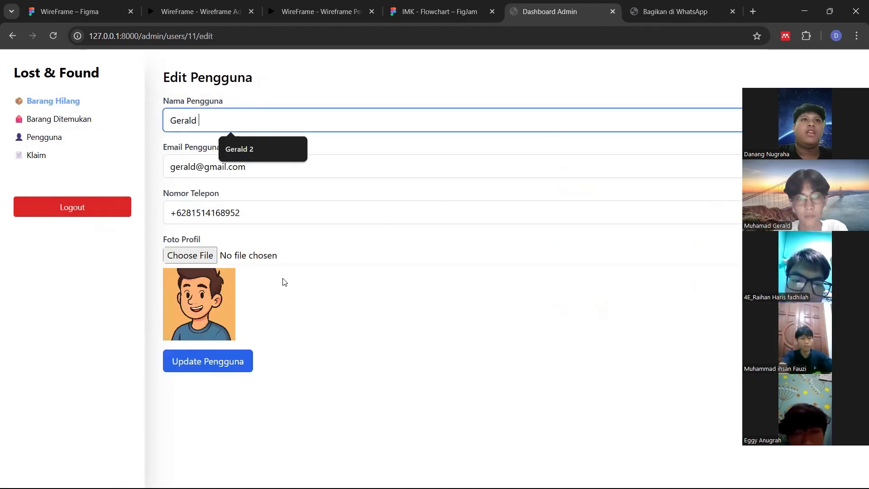
click(246, 360)
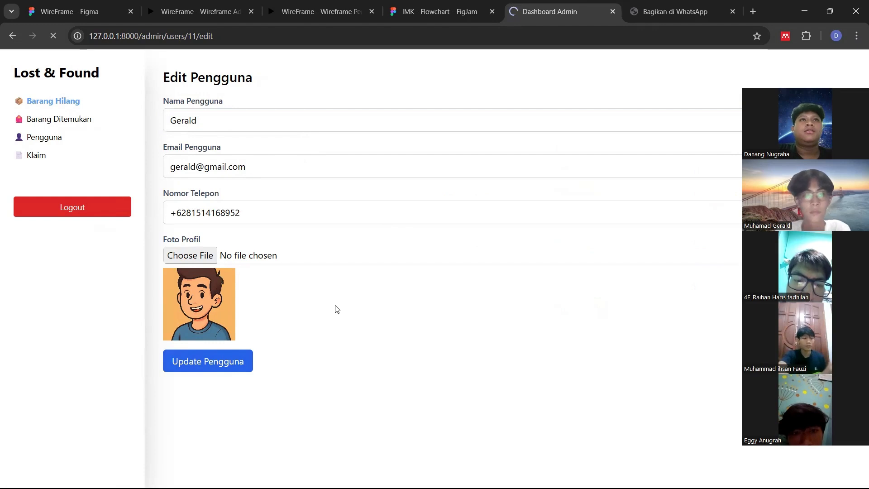
click(49, 141)
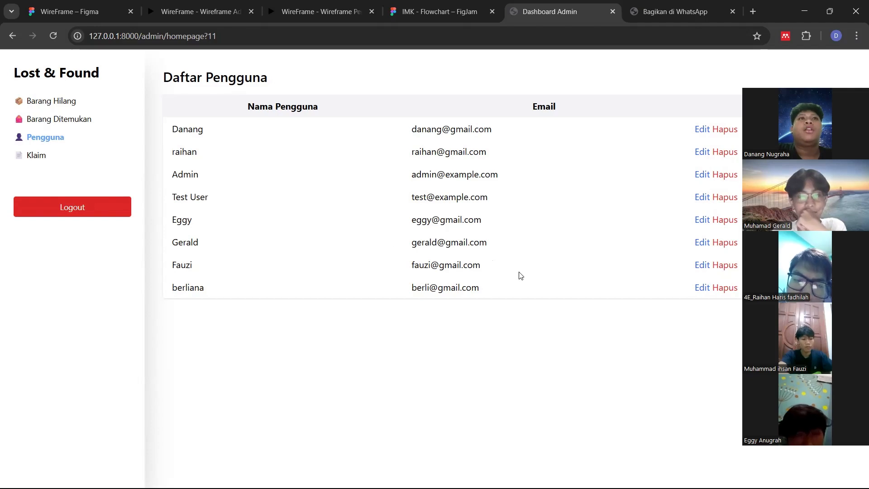
click(720, 289)
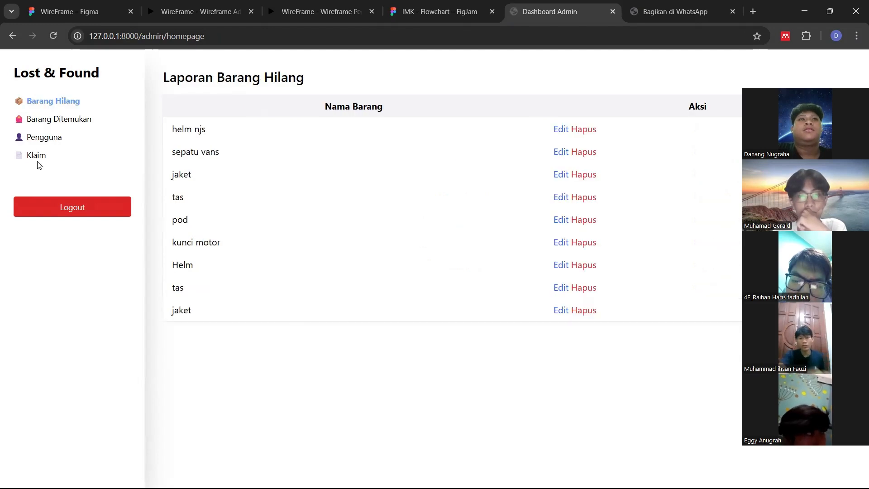
Review the user list and the Daftar Klaim kunci motor claims, then log out of the admin account
click(40, 141)
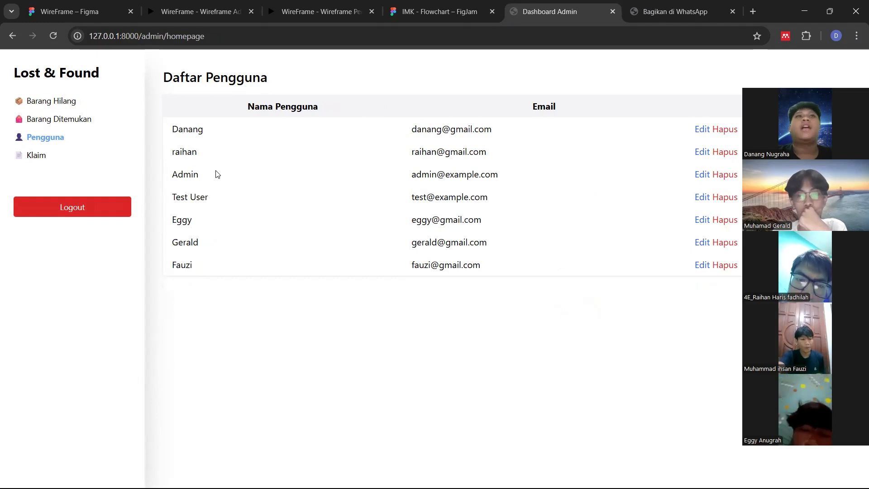
click(32, 158)
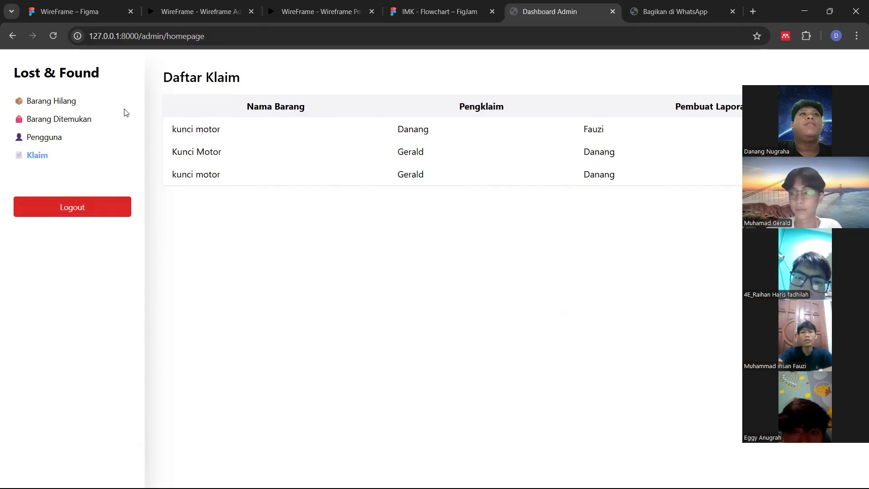
click(78, 210)
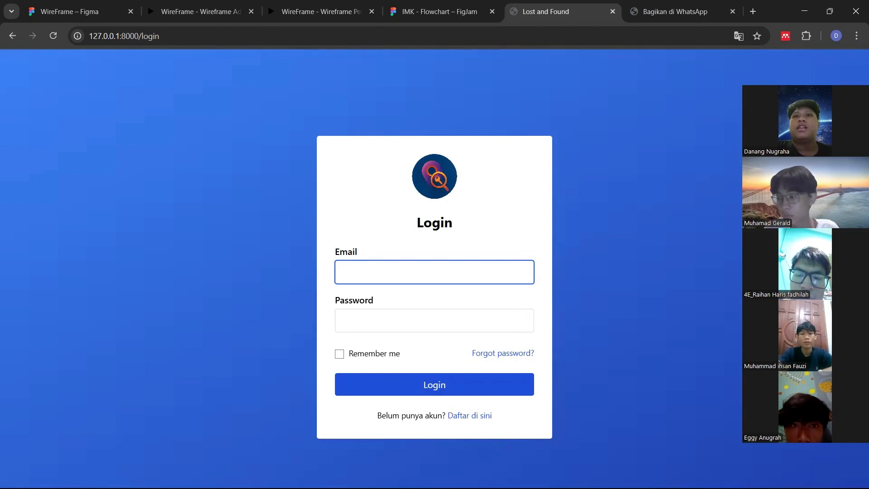
Switch to Visual Studio Code and hide the terminal panel
key(alt+Tab)
key(alt+Tab)
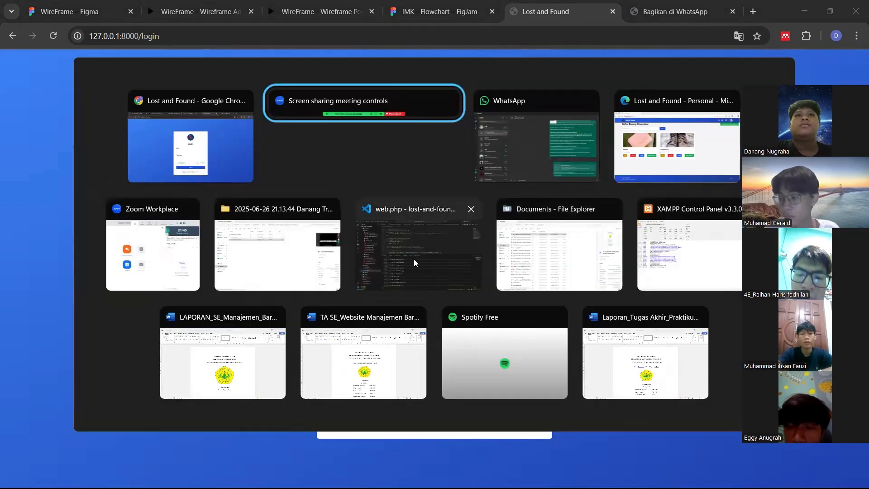
click(414, 259)
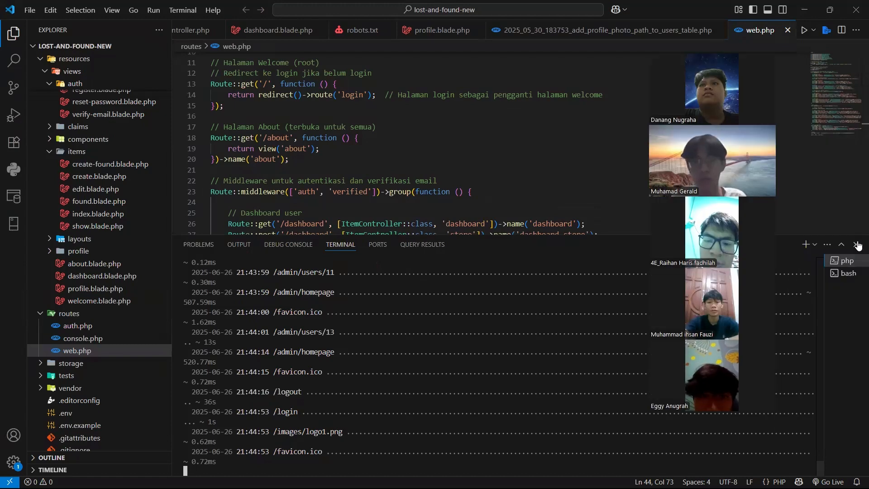
key(ctrl+j)
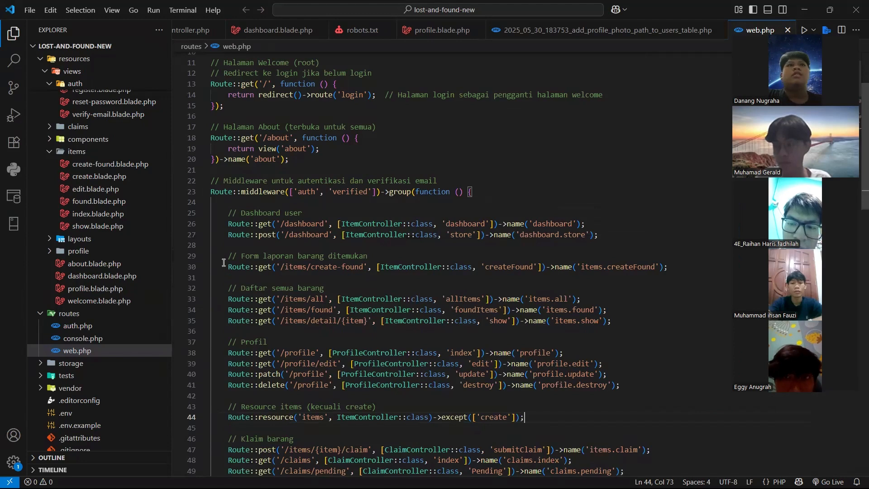
Open login.blade.php from the views/auth folder in the Explorer
scroll(99, 242, up, 3)
scroll(99, 246, up, 5)
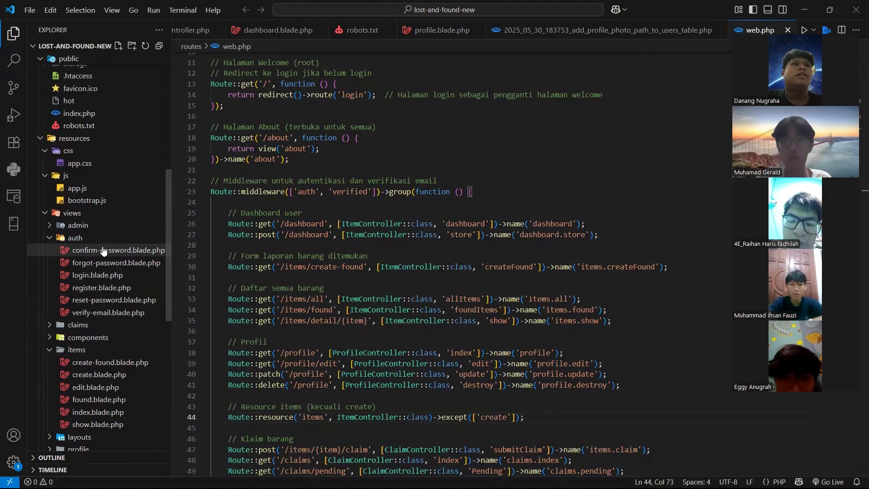
scroll(111, 272, down, 2)
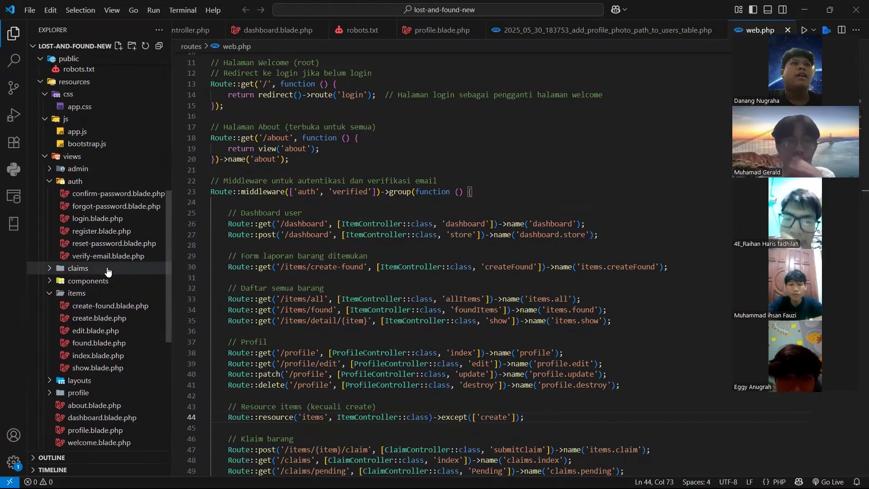
scroll(110, 278, down, 1)
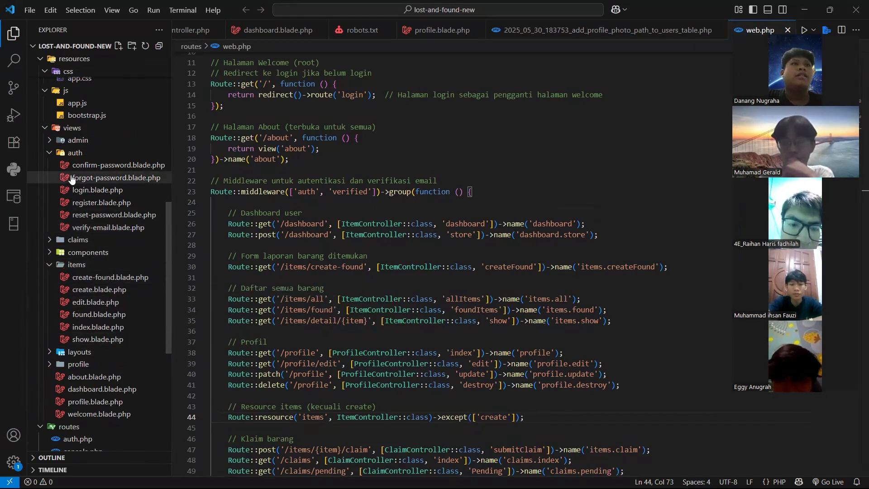
click(97, 190)
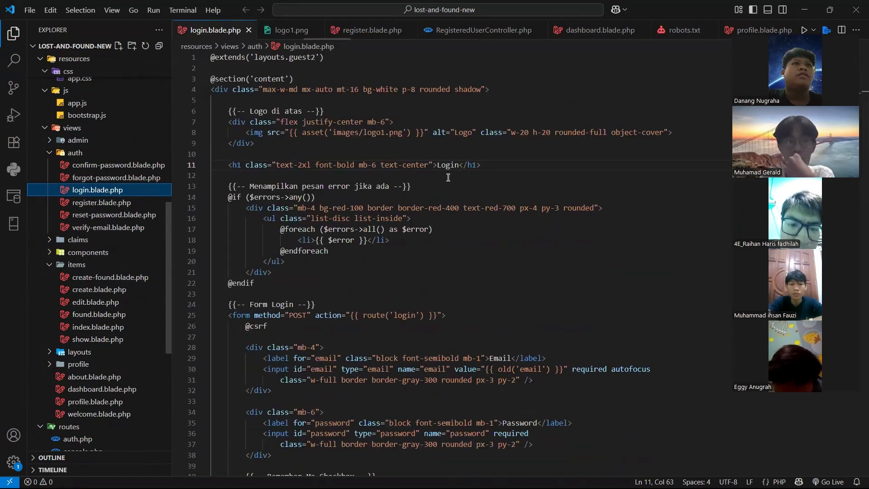
Collapse the Explorer sidebar so login.blade.php fills the editor, placing the caret on lines 16–17
click(14, 33)
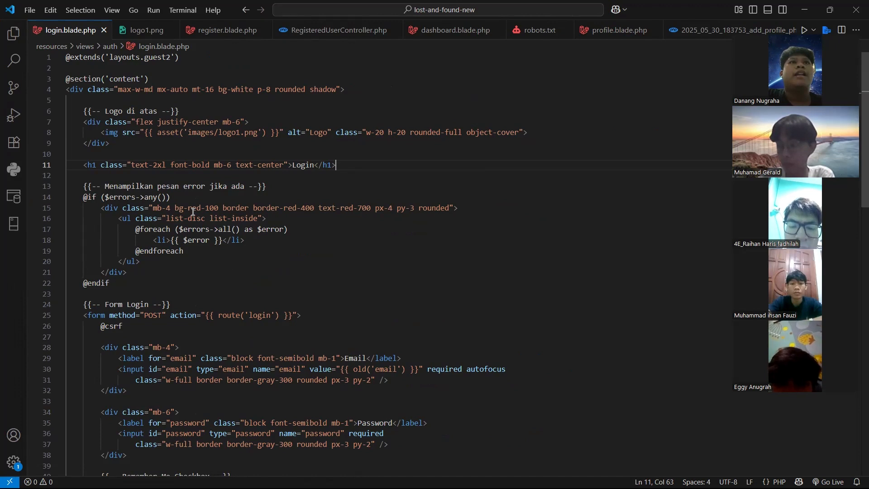
click(421, 225)
click(411, 219)
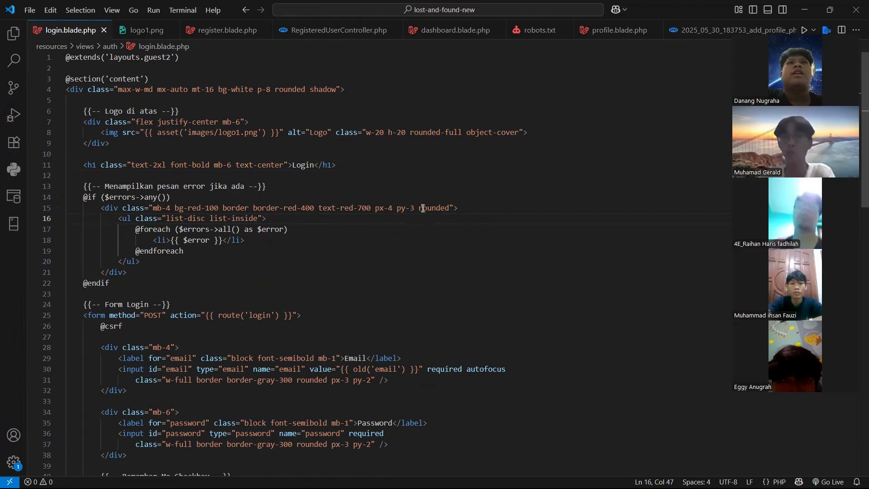
Check the bash terminal running the vite dev server, then close the terminal panel
key(ctrl+grave)
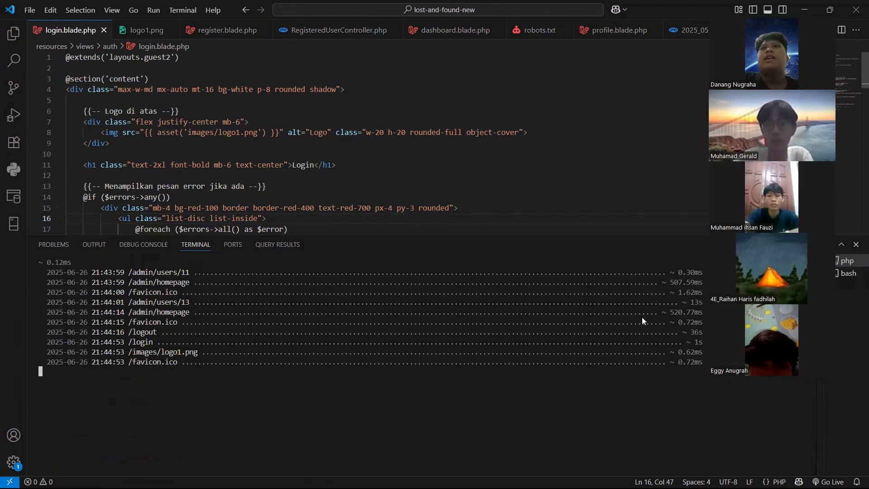
key(ctrl+Page_Down)
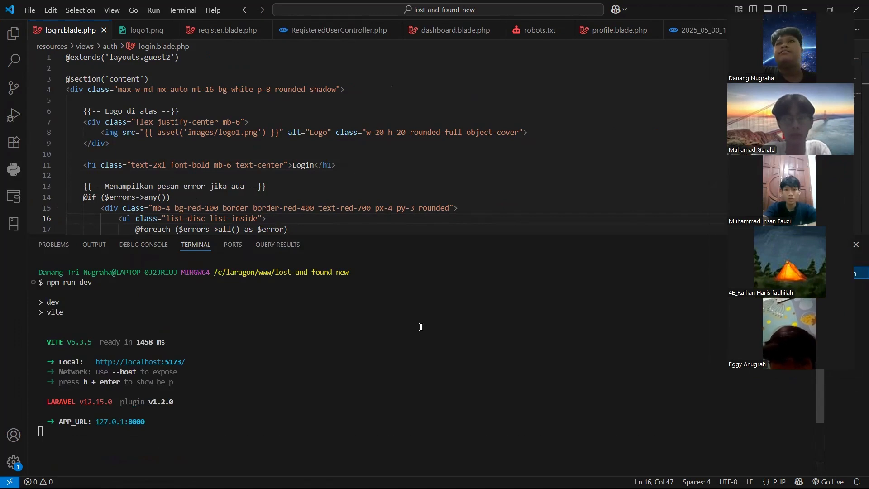
click(856, 246)
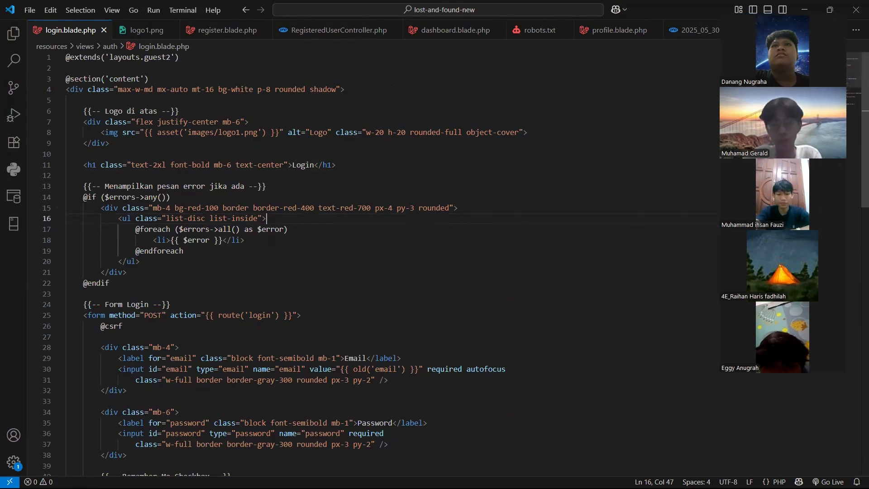